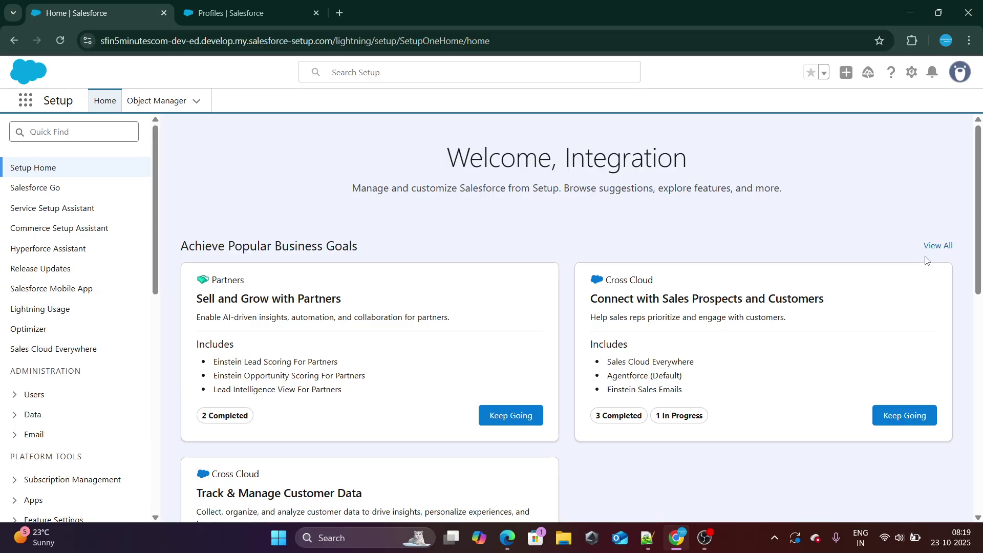
Step: Delete the word 'last' from the Notepad++ question so it asks about a created date 2 years ago
click(648, 538)
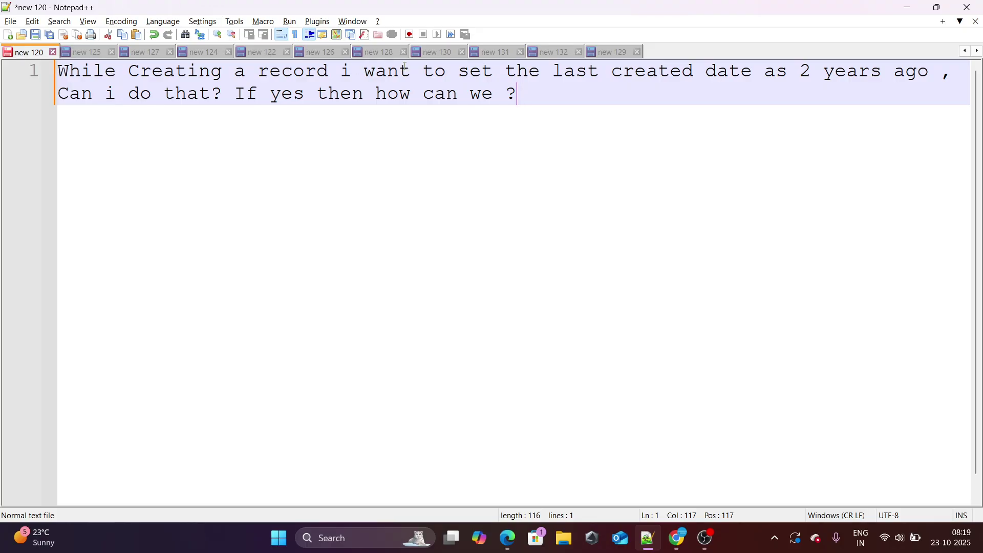
click(590, 70)
double_click(590, 71)
key(BackSpace)
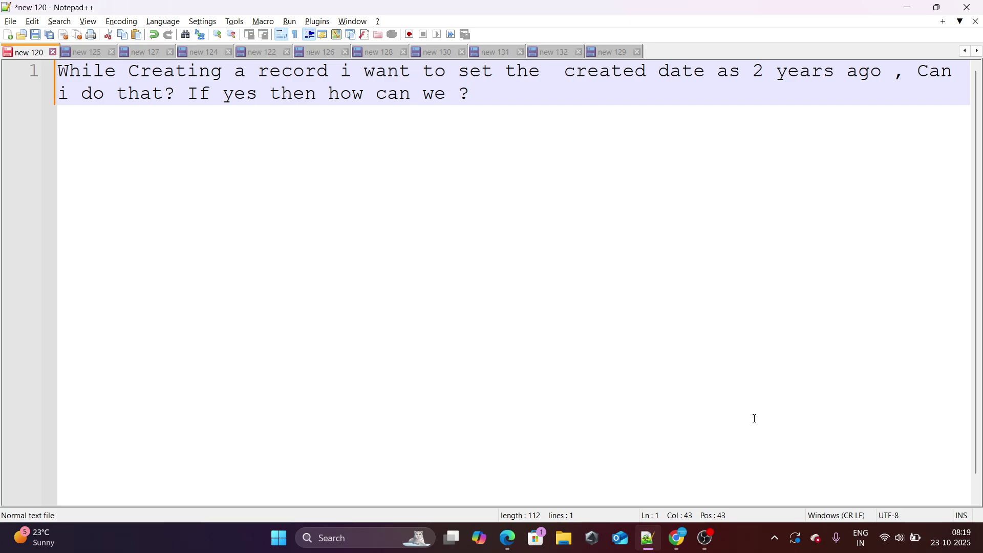
Step: From the App Launcher's Accounts, start a new account with the small Scale record type
click(678, 537)
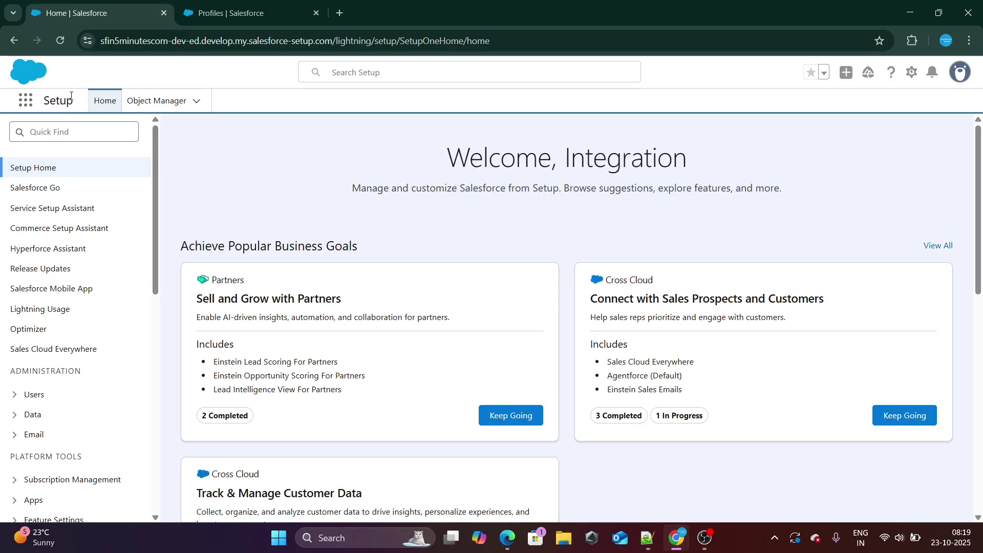
click(23, 103)
text(Acc)
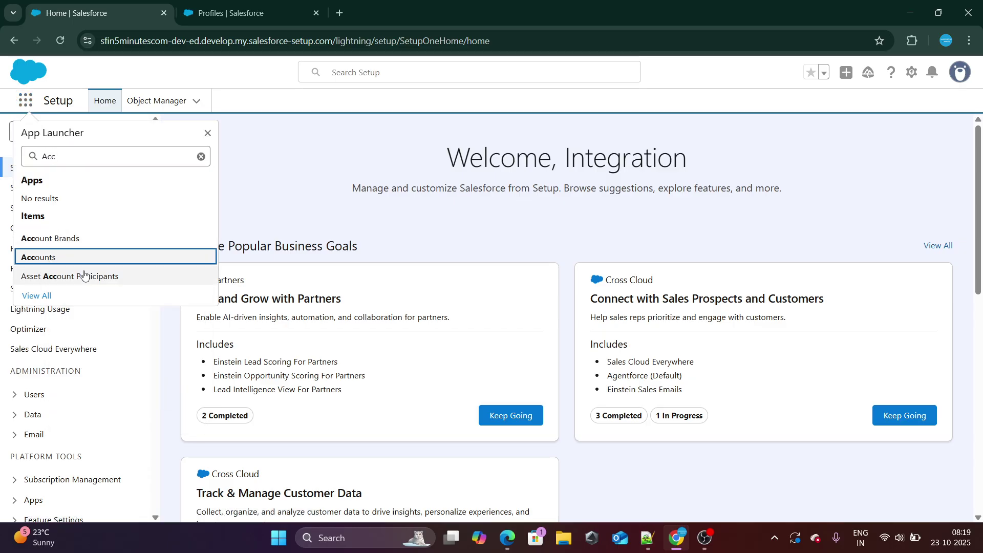
click(38, 258)
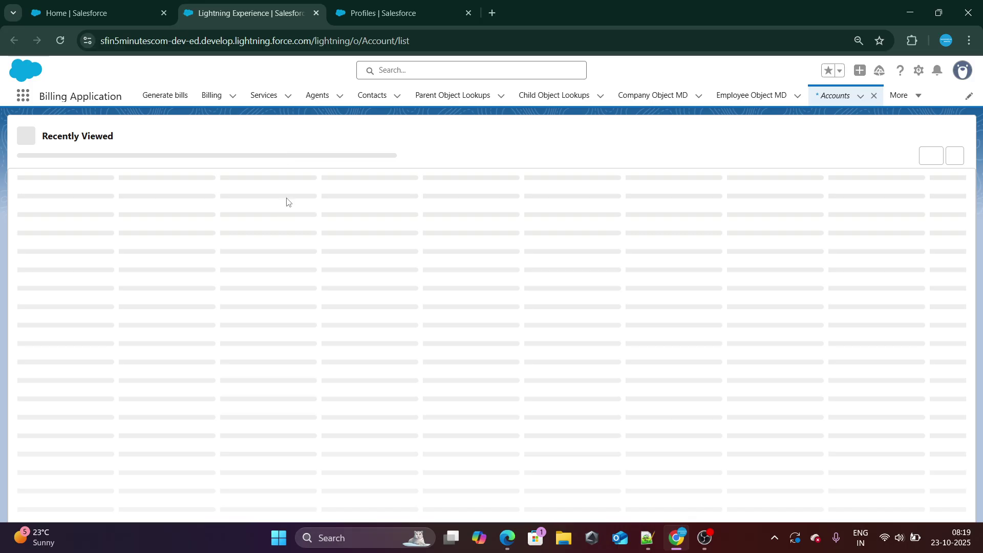
click(848, 138)
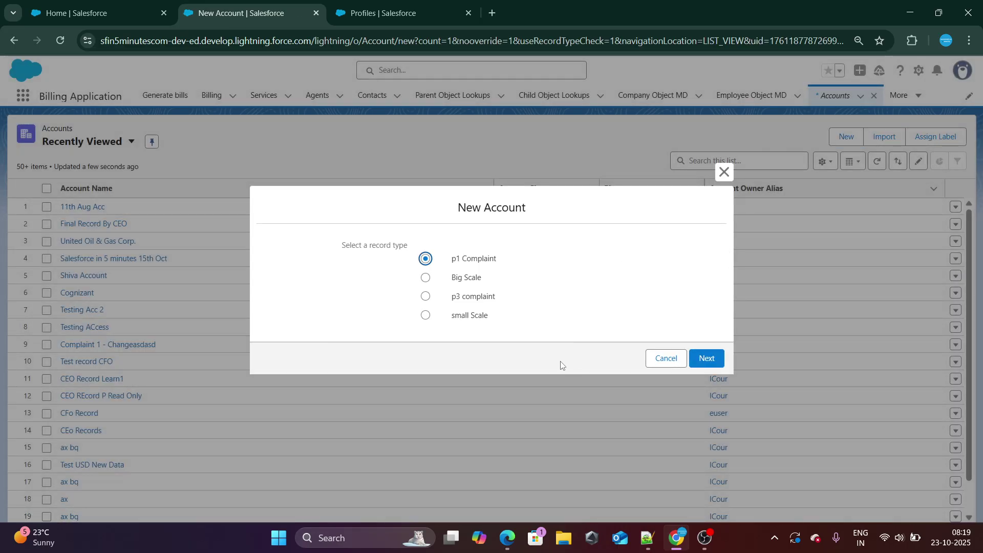
click(472, 317)
click(706, 359)
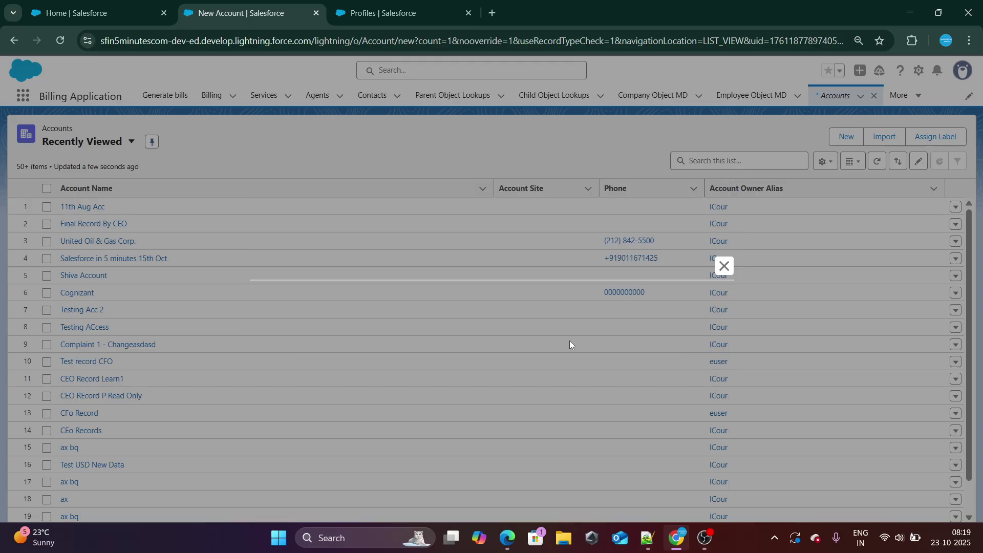
Step: Highlight the Created By field under System Information, then close the new account form unsaved
scroll(439, 233, down, 10)
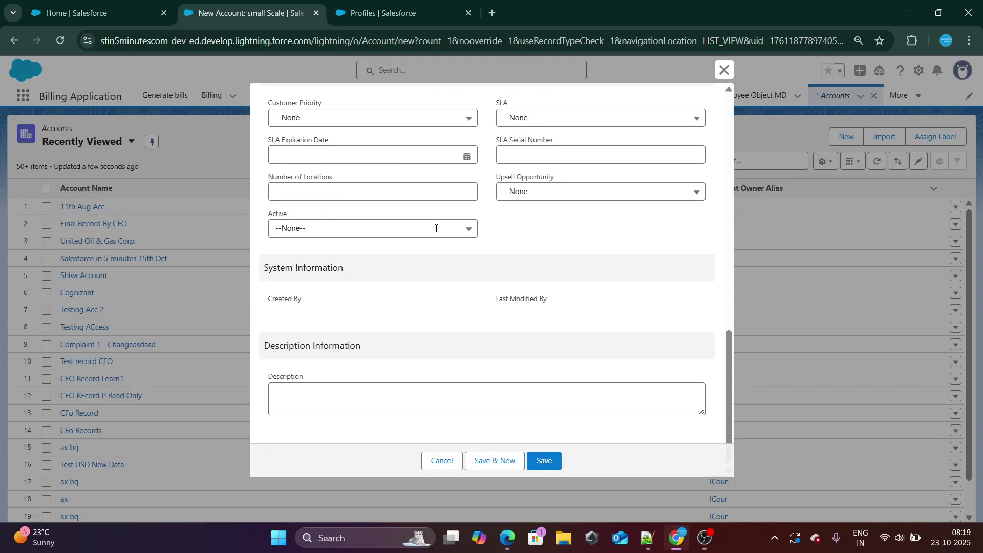
drag(309, 291, 561, 297)
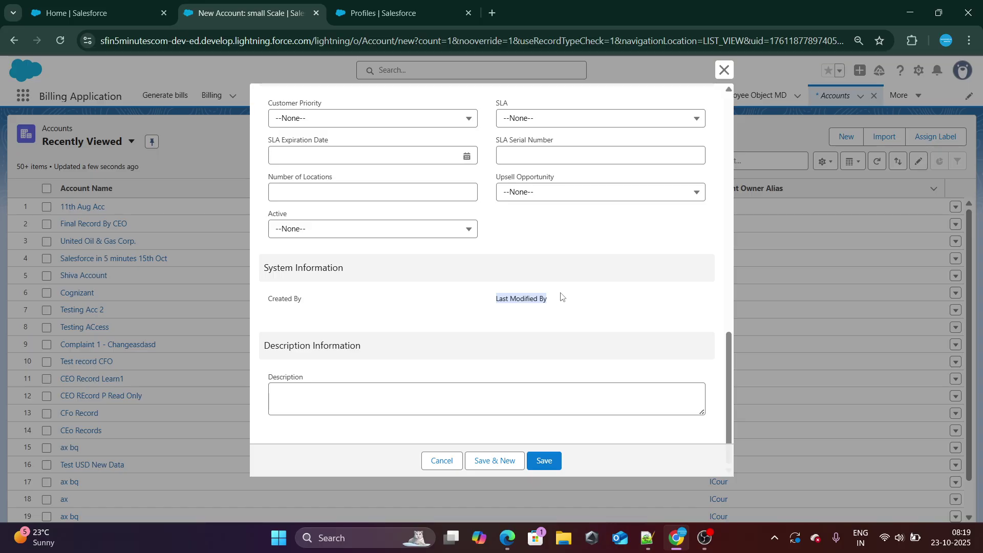
click(515, 287)
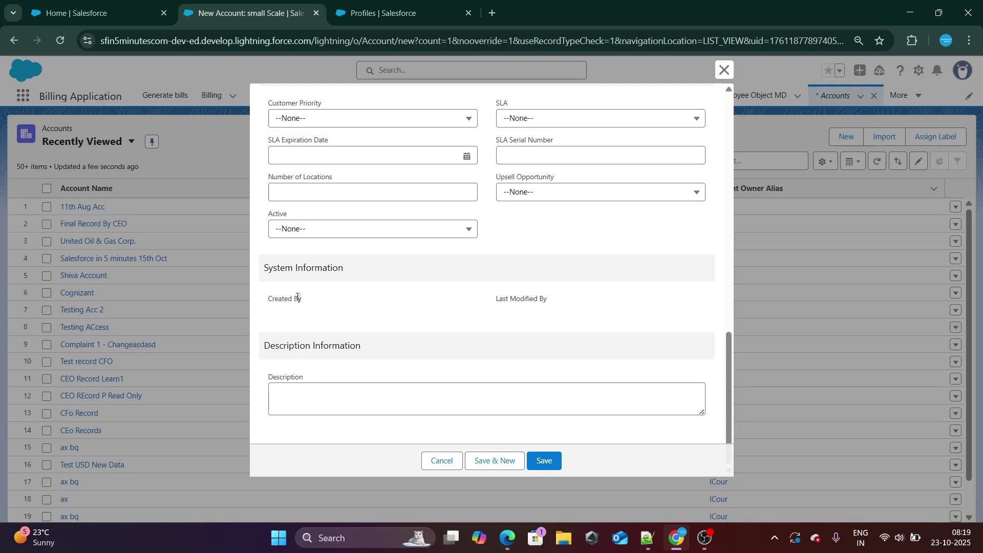
drag(303, 297, 291, 297)
key(alt+Tab)
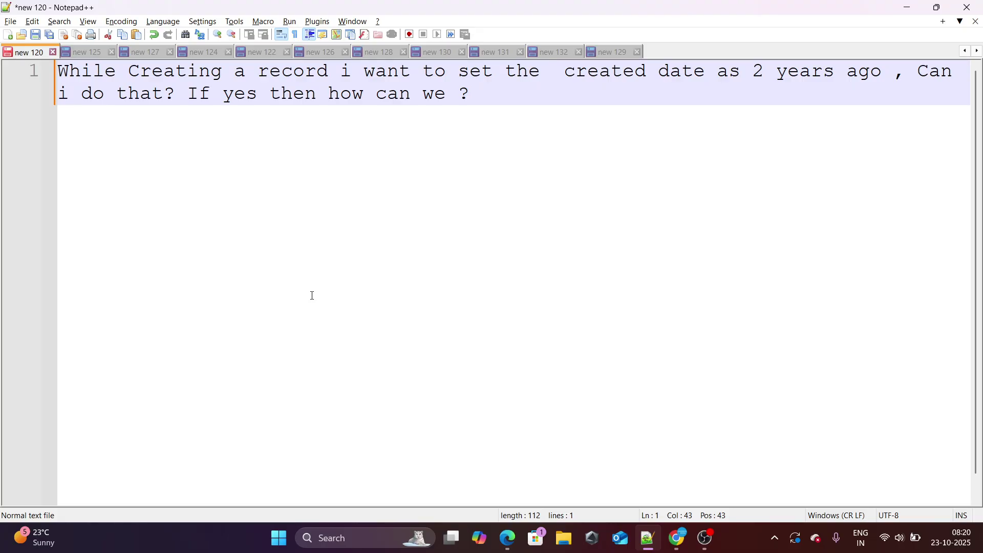
key(alt+Tab)
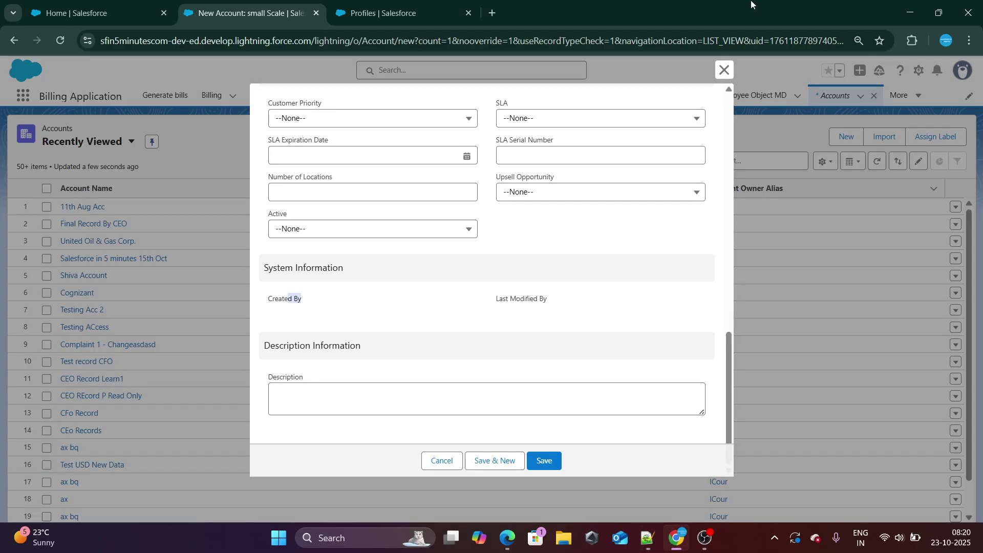
click(724, 69)
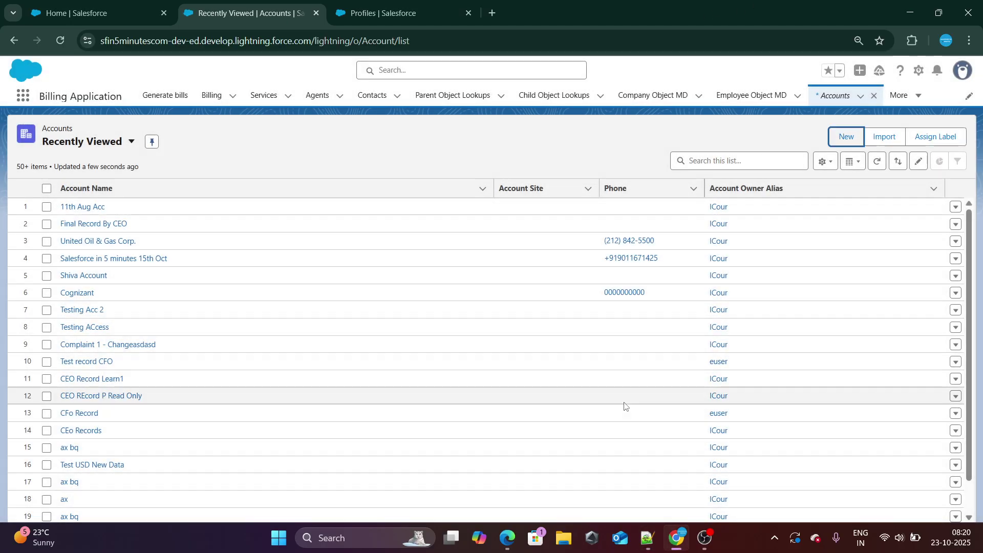
Step: Check the user menu in the other Salesforce window, then return to the Setup tab
click(507, 538)
key(ctrl+Tab)
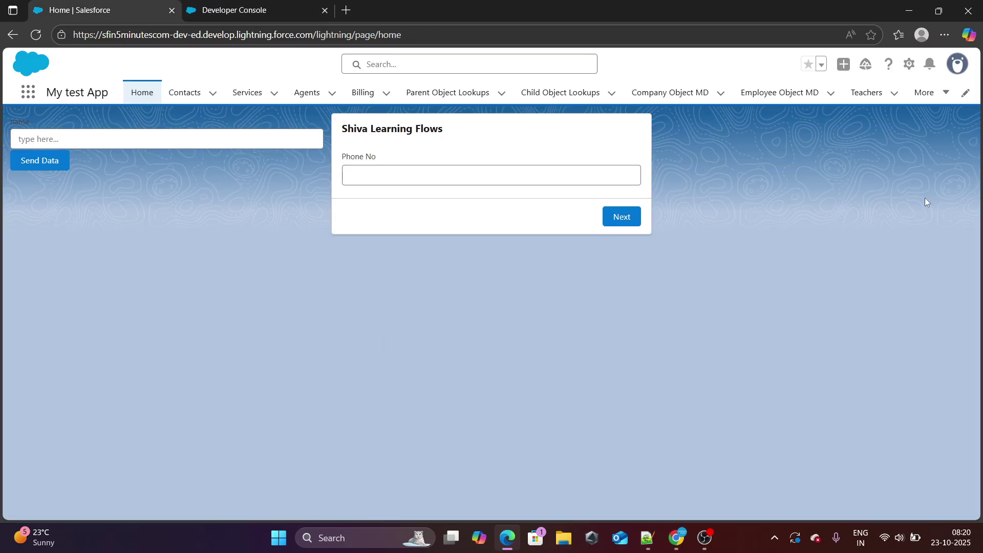
click(957, 64)
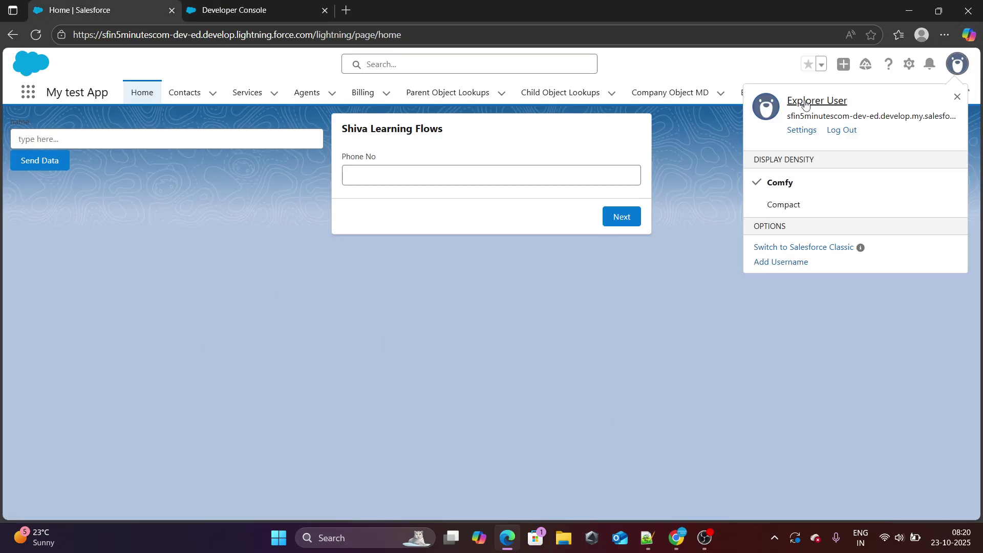
click(676, 538)
key(ctrl+shift+Tab)
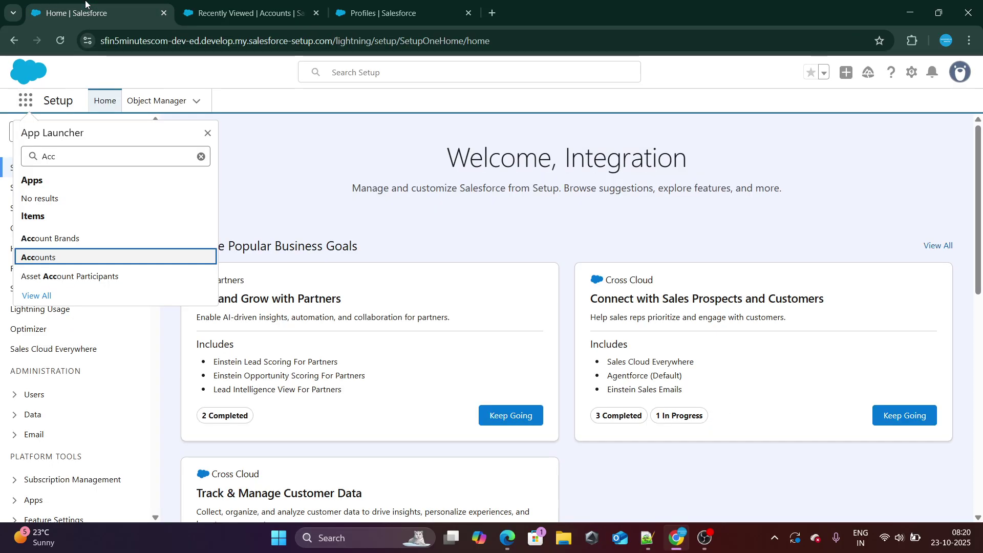
Step: Find Profiles via Quick Find 'Profi', filter to letter S, and open the sample profile
click(98, 131)
text(Profu)
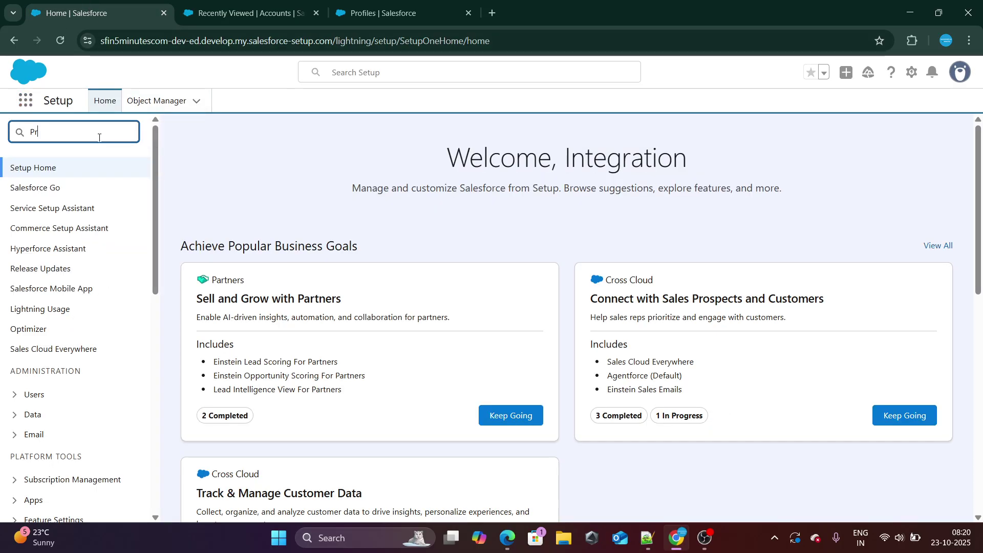
key(BackSpace)
text(i)
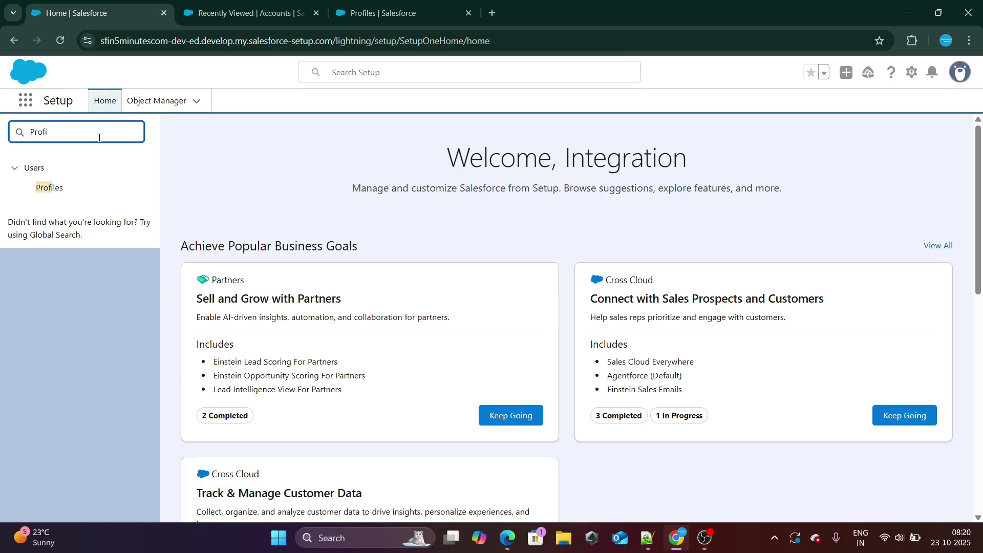
click(57, 188)
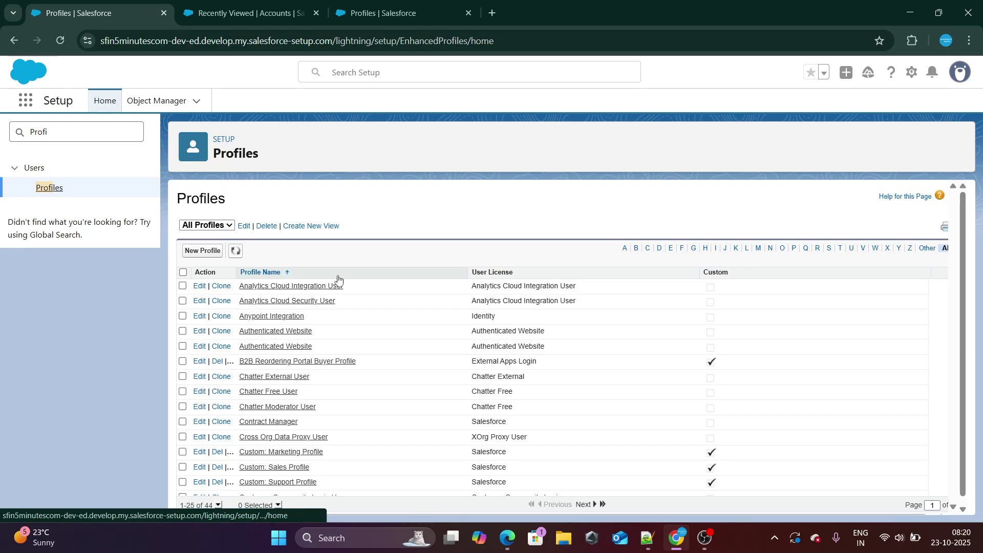
scroll(323, 327, down, 1)
scroll(323, 326, down, 3)
scroll(460, 353, up, 4)
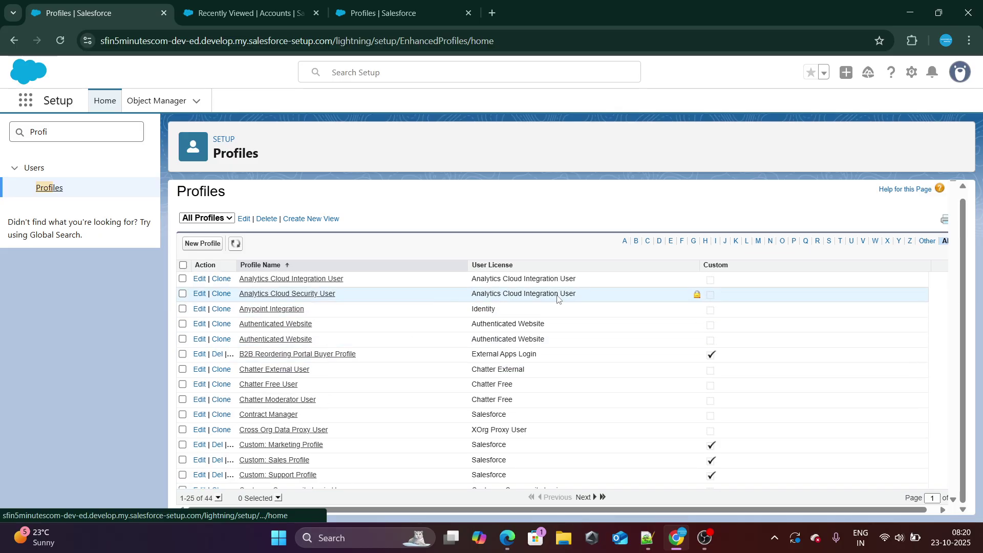
click(829, 243)
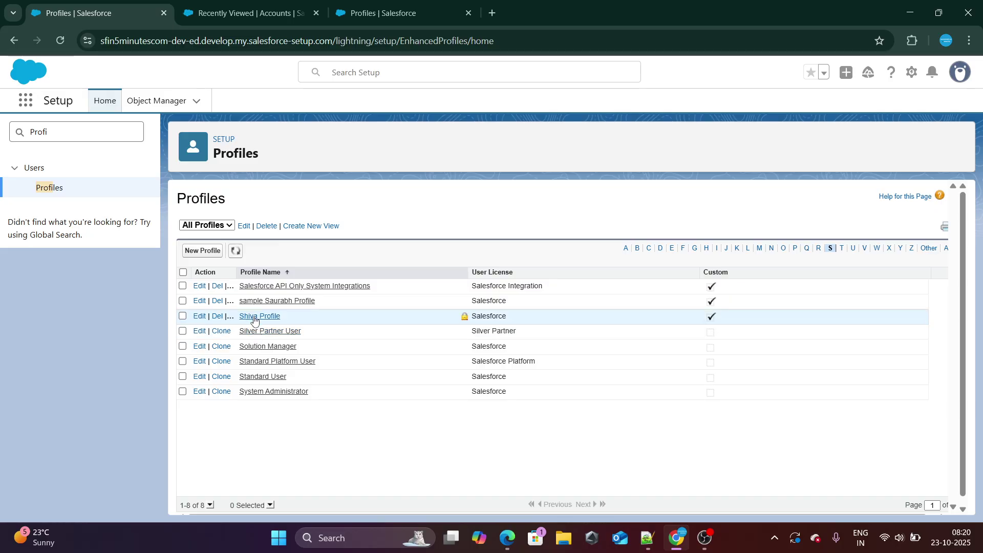
click(284, 304)
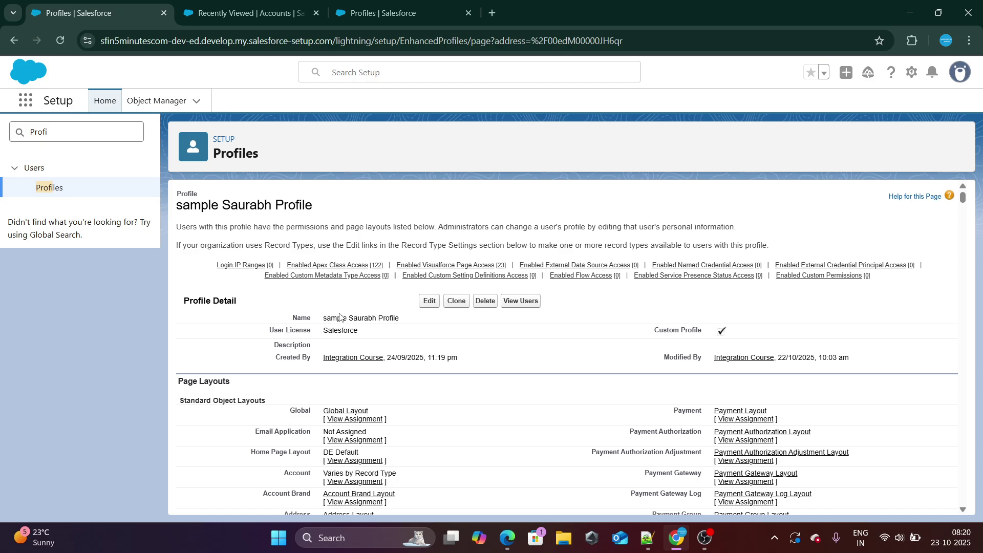
Step: Duplicate the profile page tab to keep it open
right_click(72, 16)
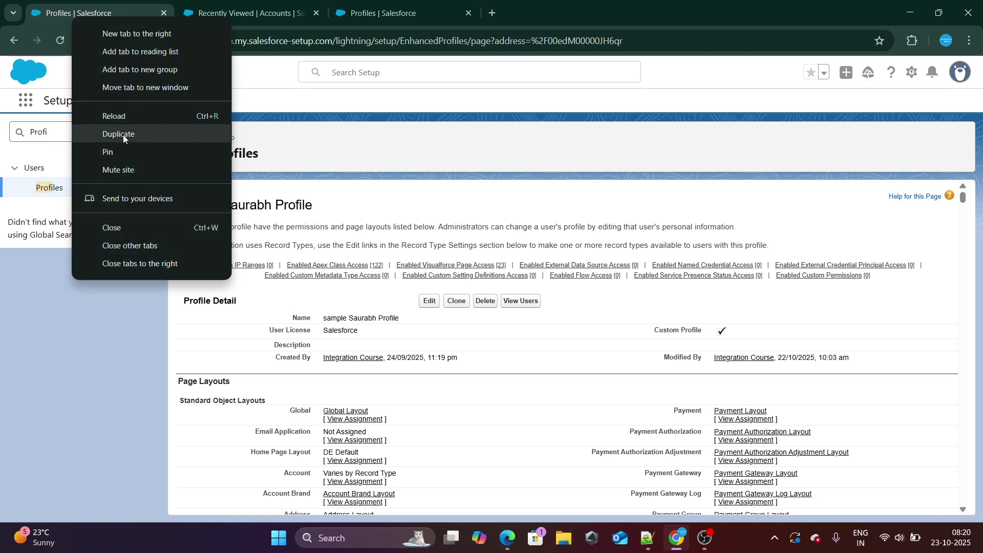
click(123, 134)
click(65, 3)
Step: Search Quick Find for 'User Interface' and scroll its settings to Set Audit Fields upon Record Creation
double_click(41, 132)
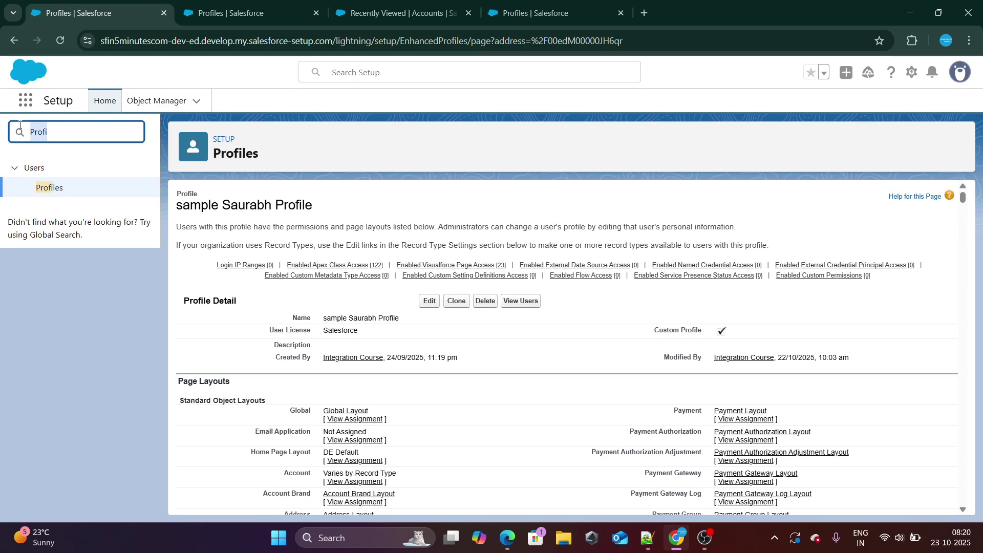
key(BackSpace)
text(User Int)
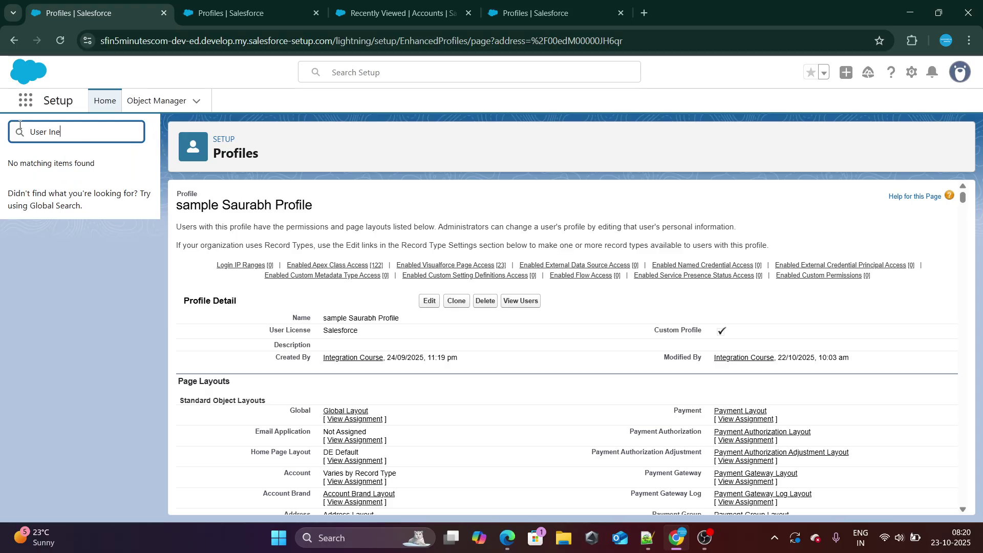
key(BackSpace)
text(ter)
scroll(63, 359, down, 10)
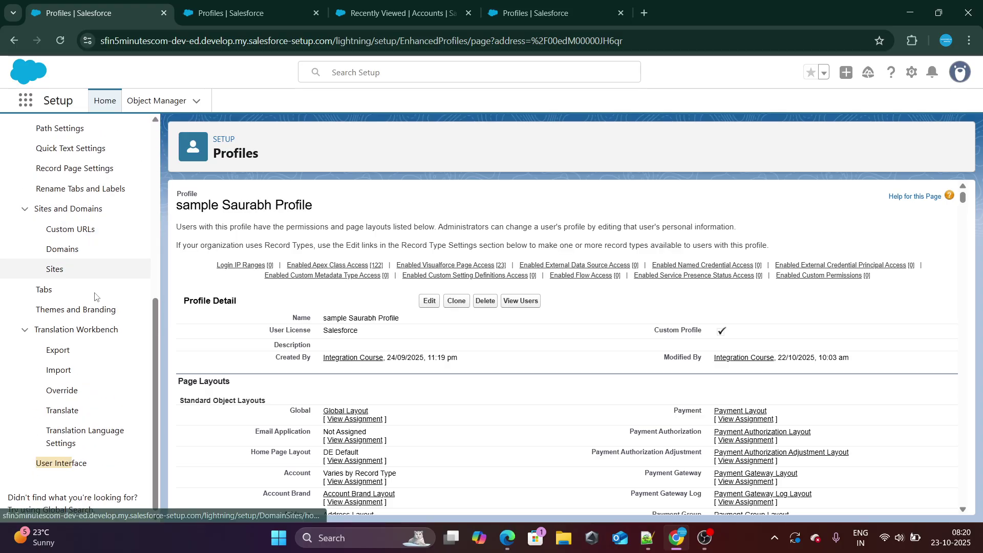
click(63, 471)
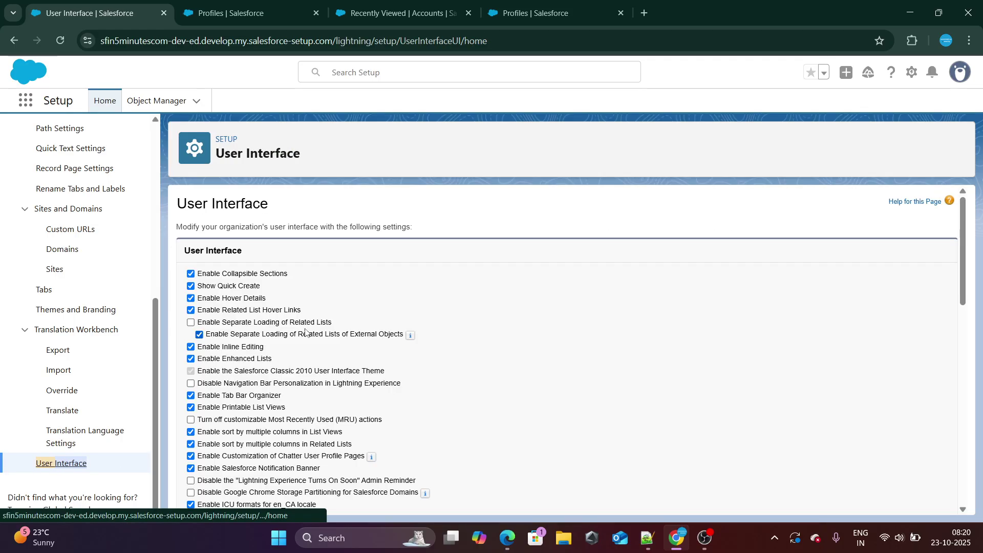
scroll(347, 290, down, 15)
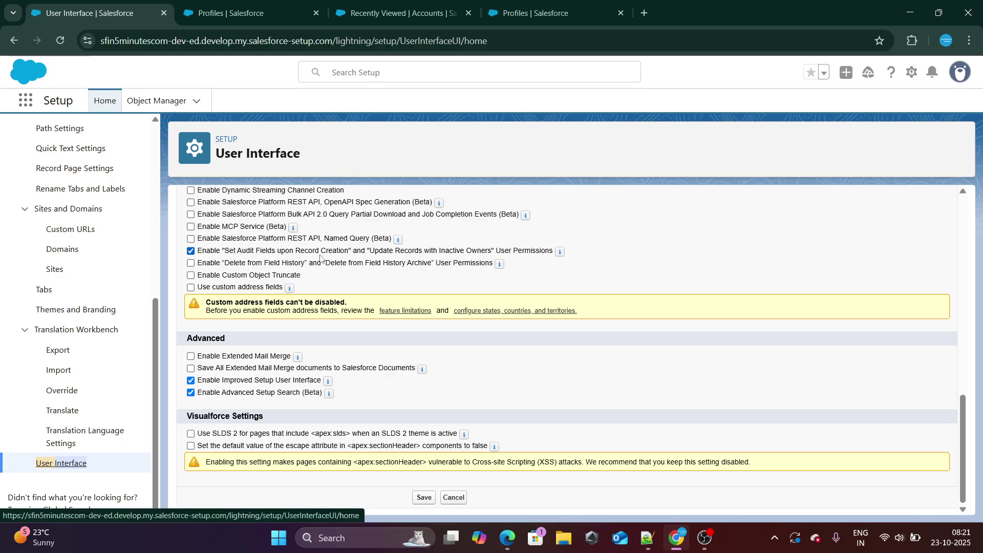
Step: Highlight the Set Audit Fields upon Record Creation label on the User Interface settings page
click(230, 13)
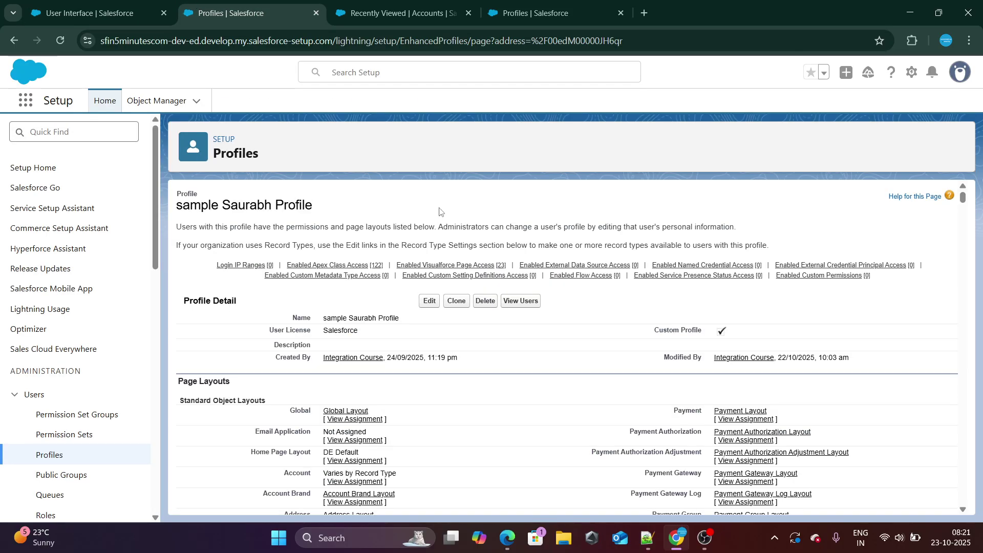
click(94, 6)
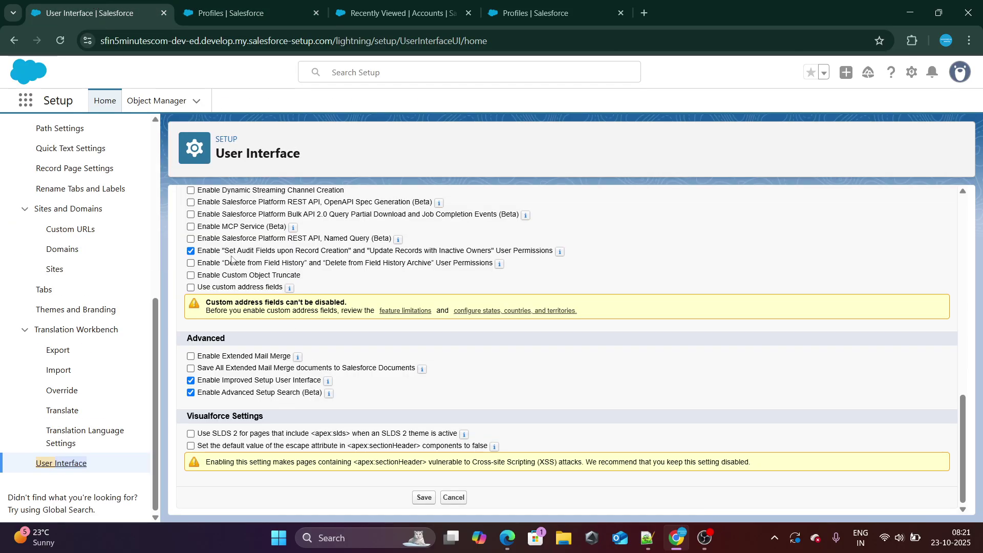
drag(226, 253, 349, 255)
key(ctrl+c)
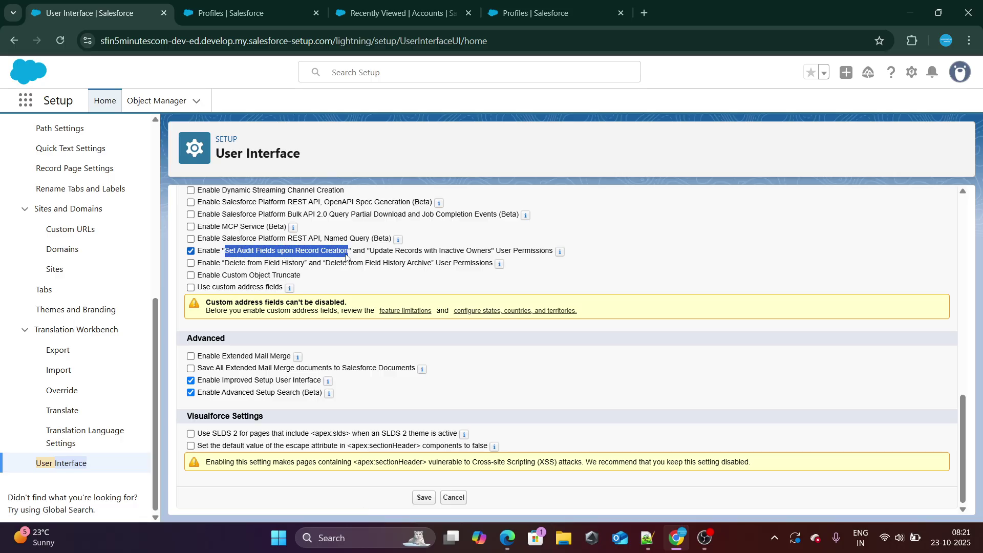
click(299, 13)
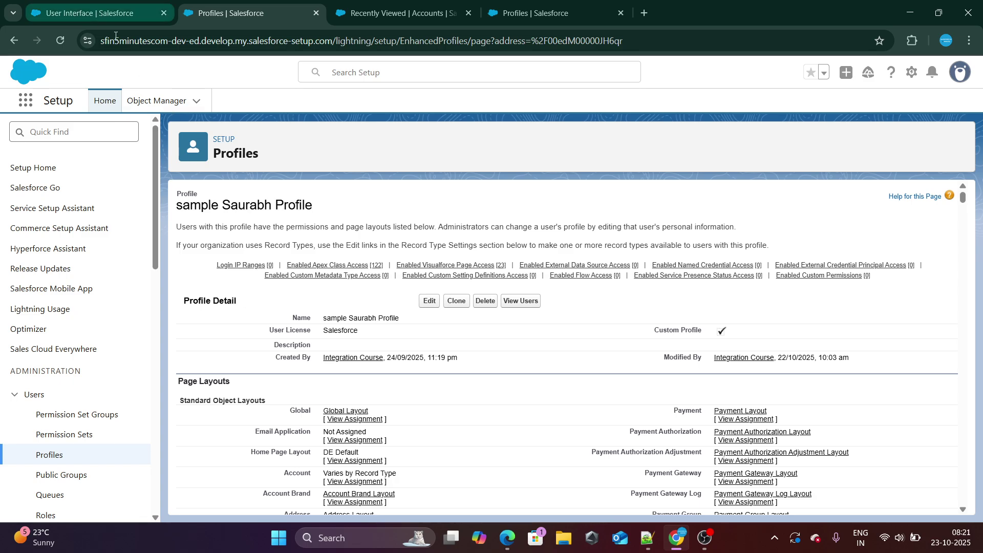
Step: Find Set Audit Fields upon Record Creation on the sample profile and mark it as enabled
key(ctrl+f)
key(ctrl+v)
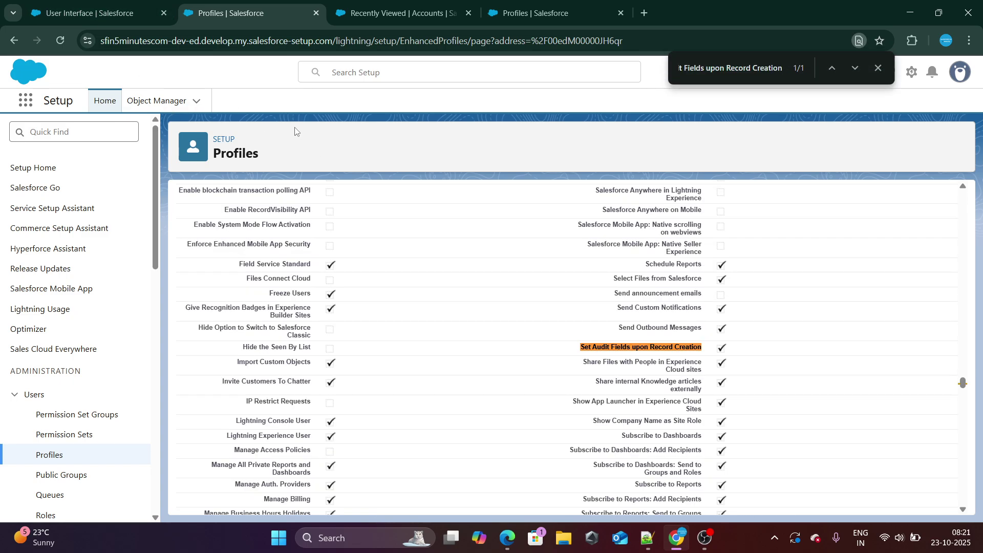
key(Escape)
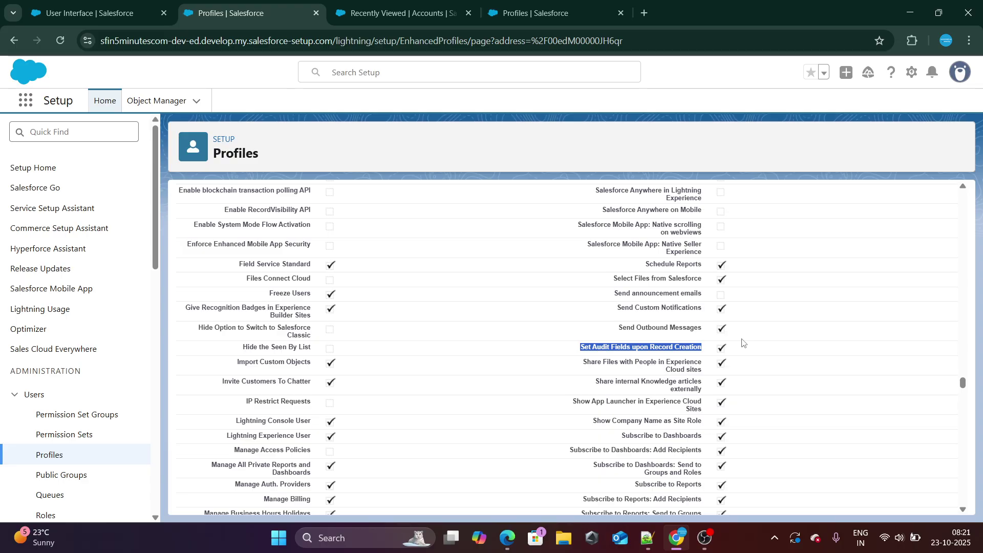
click(593, 349)
drag(583, 348, 711, 352)
scroll(658, 346, up, 20)
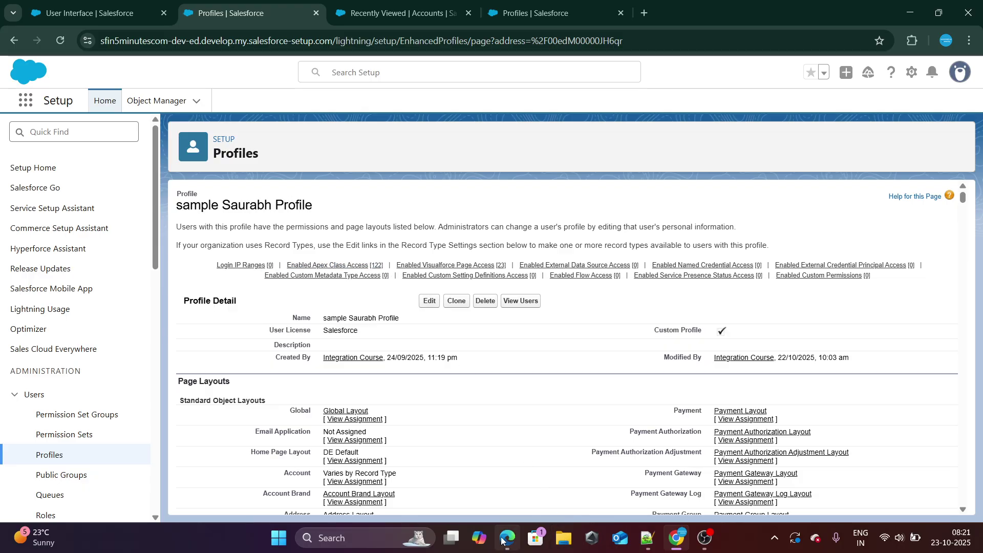
Step: Go to the Developer Console tab in the other Salesforce window
key(alt+Tab)
click(456, 285)
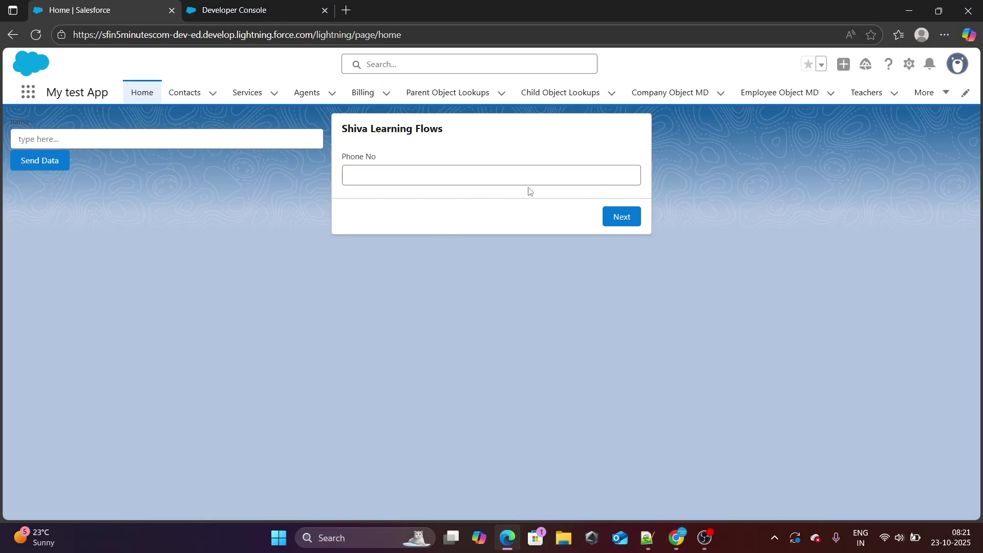
click(956, 63)
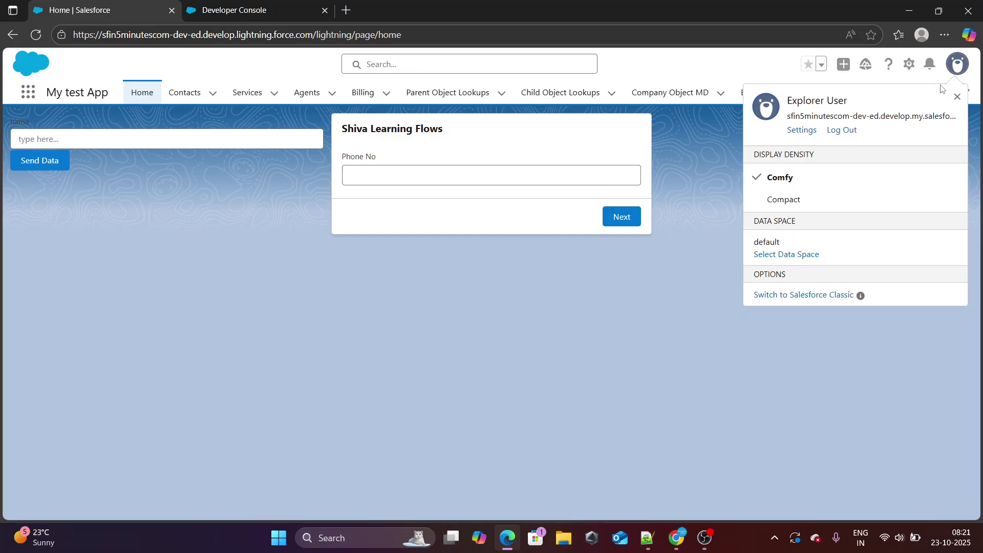
click(525, 334)
click(253, 11)
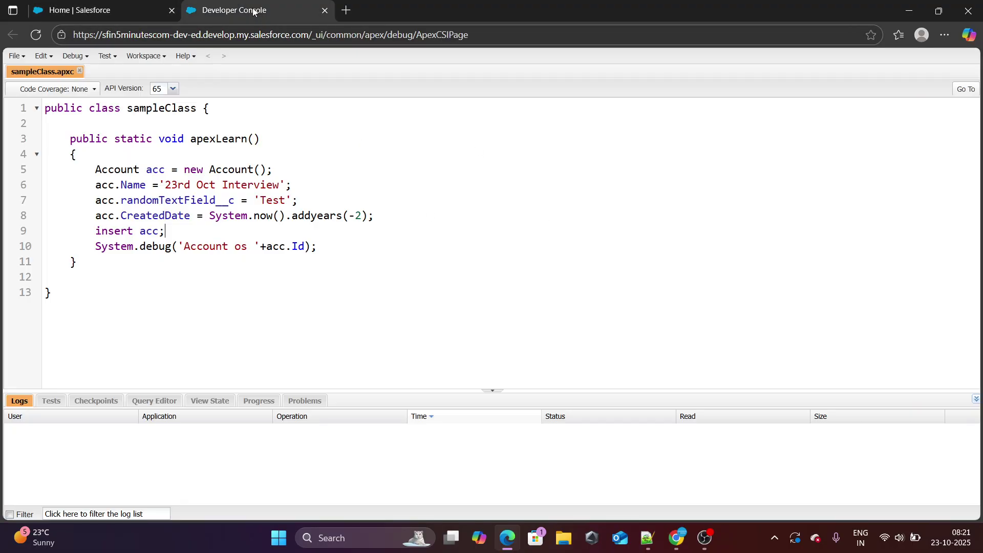
Step: Highlight apexLearn's signature, new Account, name, randomTextField__c and CreatedDate lines in sampleClass
click(250, 219)
drag(70, 139, 260, 139)
drag(96, 169, 253, 170)
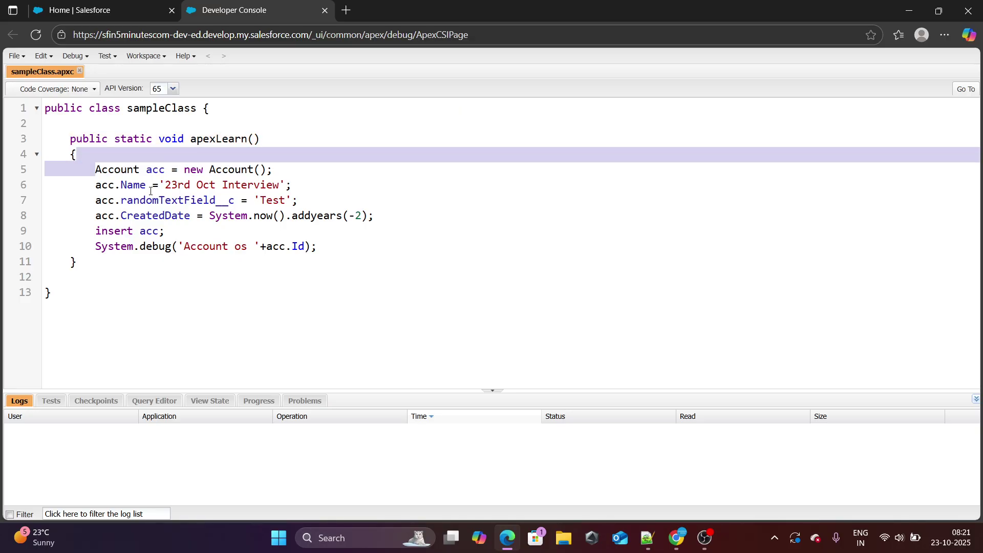
drag(101, 185, 281, 182)
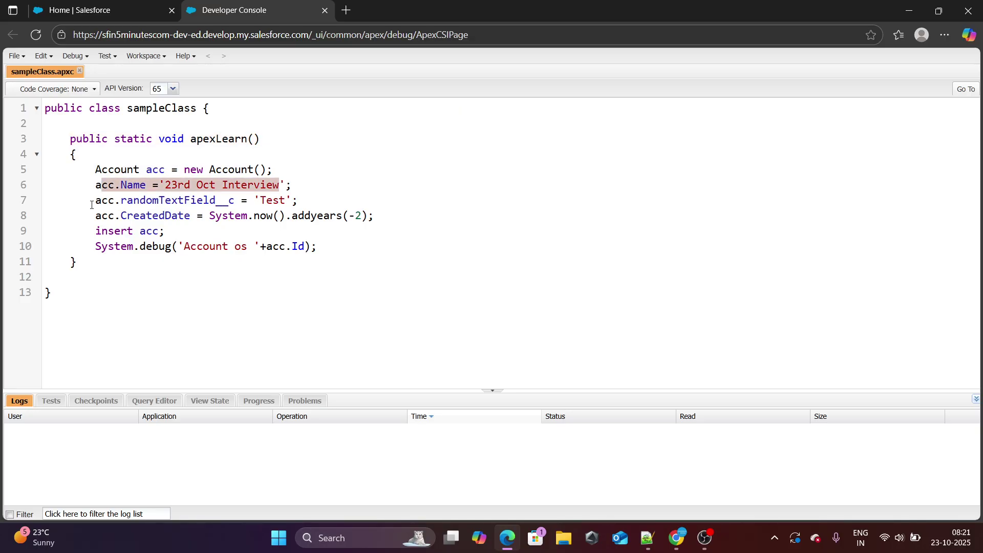
drag(90, 201, 306, 199)
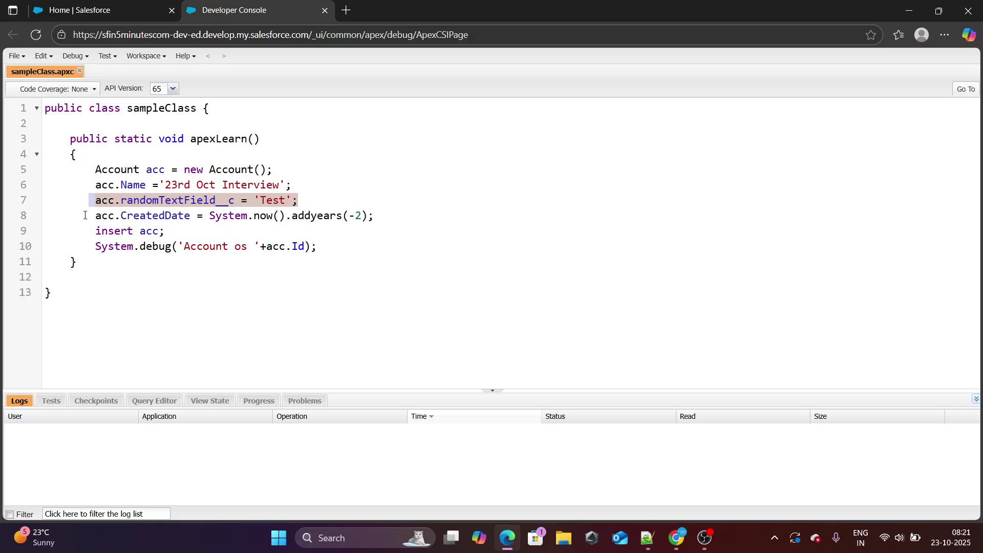
drag(85, 216, 196, 217)
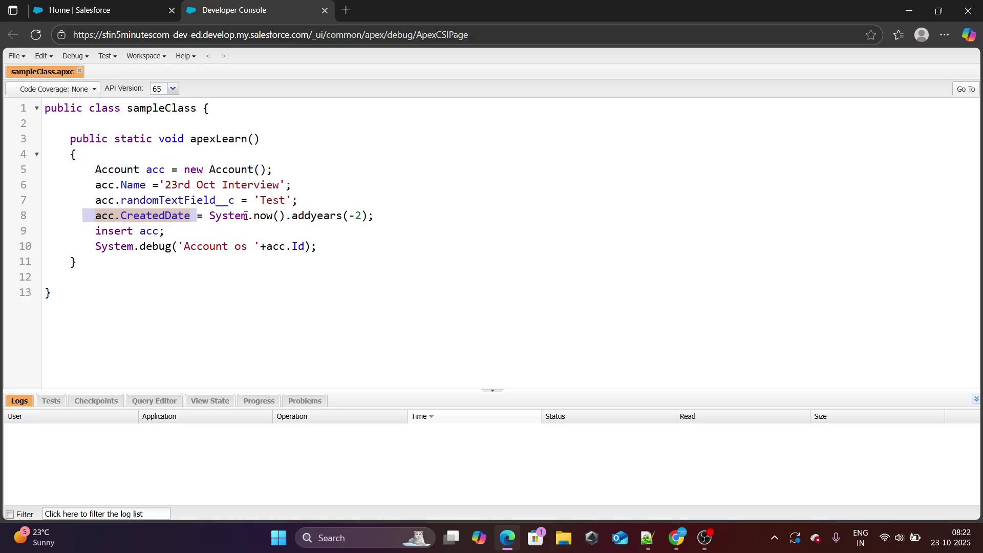
Step: Highlight System.now().addyears on line 8 and the account name '23rd Oct Interview'
double_click(246, 216)
double_click(262, 216)
click(306, 216)
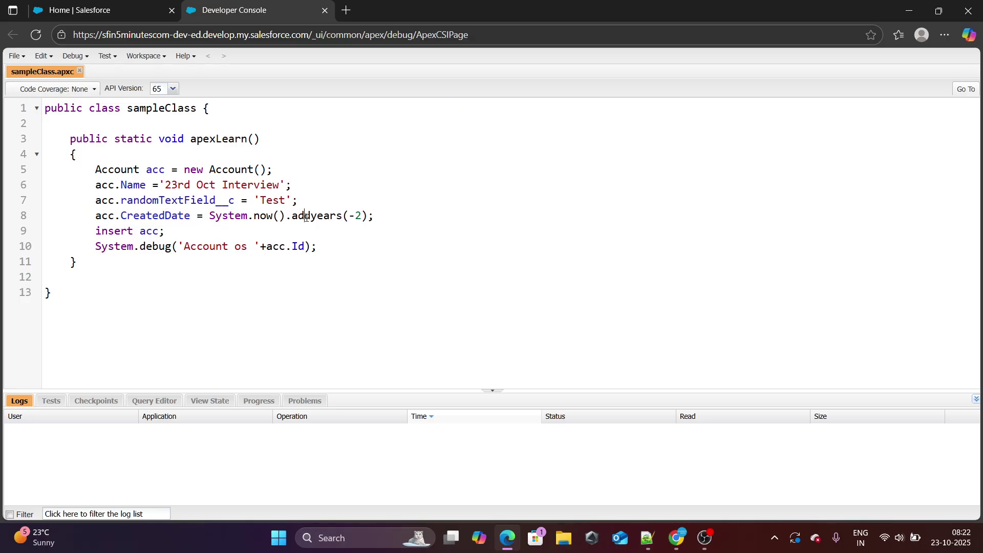
double_click(306, 215)
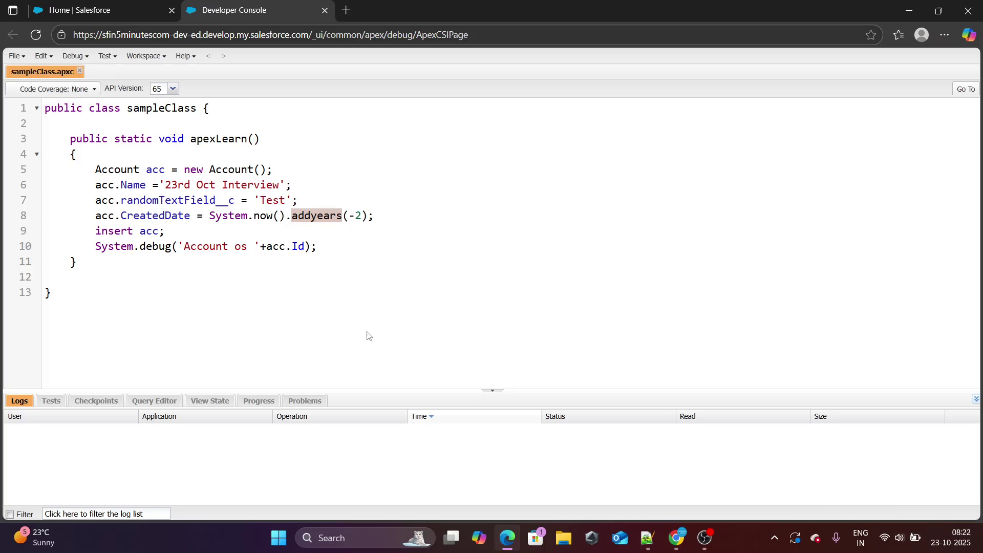
drag(164, 185, 281, 185)
Step: Run sampleClass.apexLearn() in the Execute Anonymous window
click(72, 56)
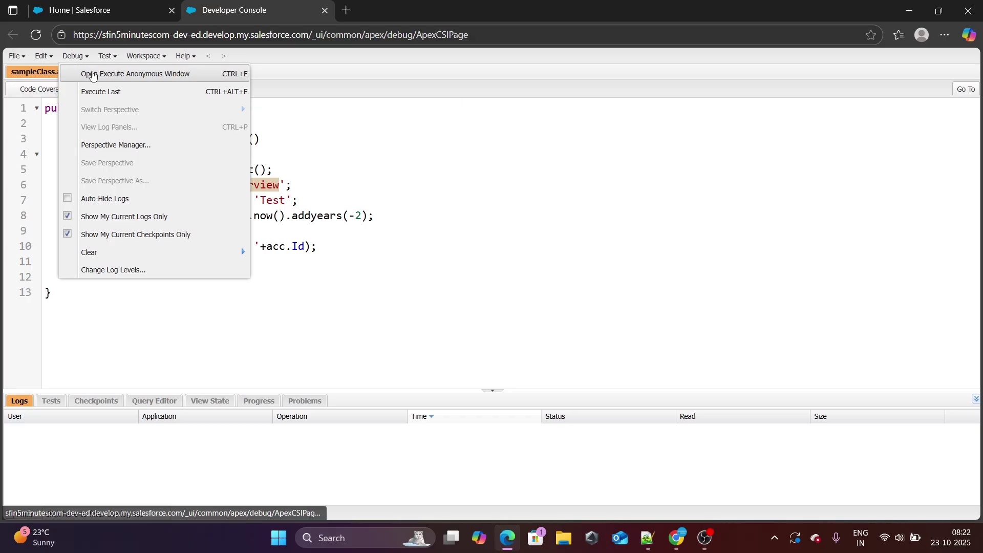
click(93, 72)
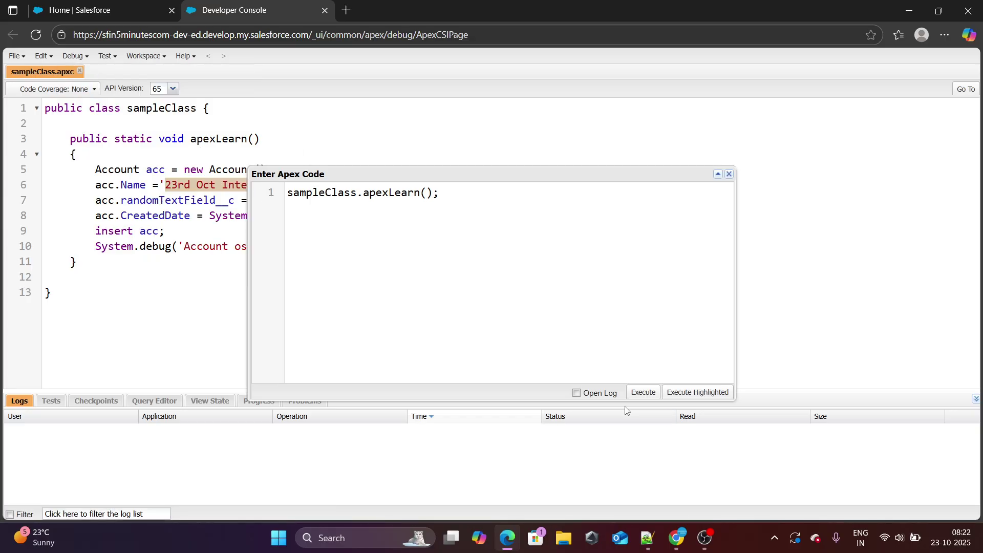
click(641, 391)
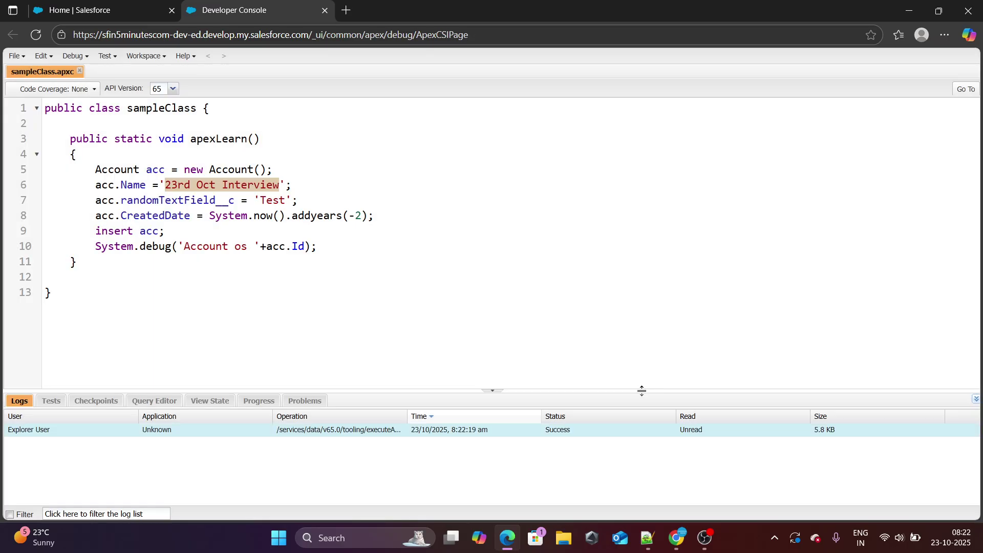
Step: Filter the execution log to Debug Only and copy the new account's record ID
double_click(290, 435)
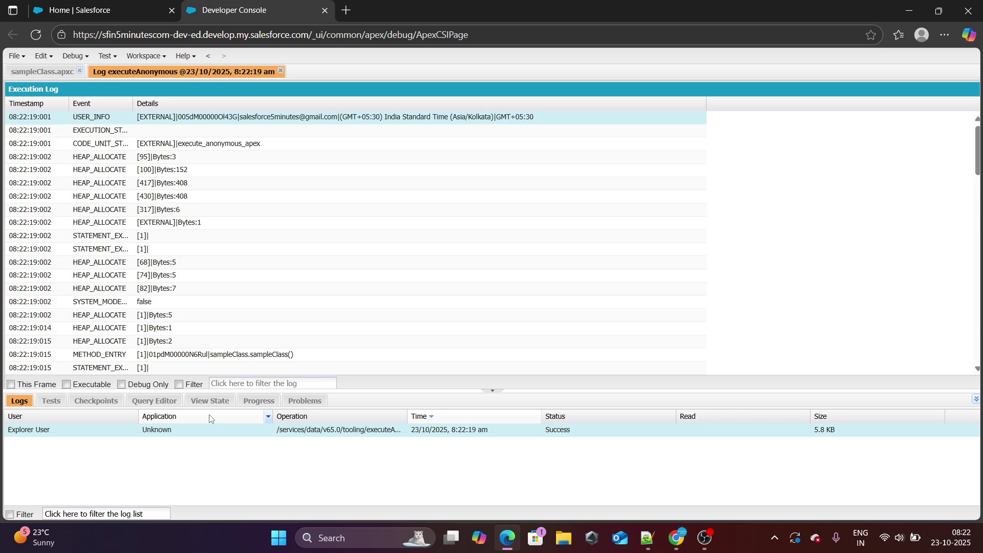
click(121, 384)
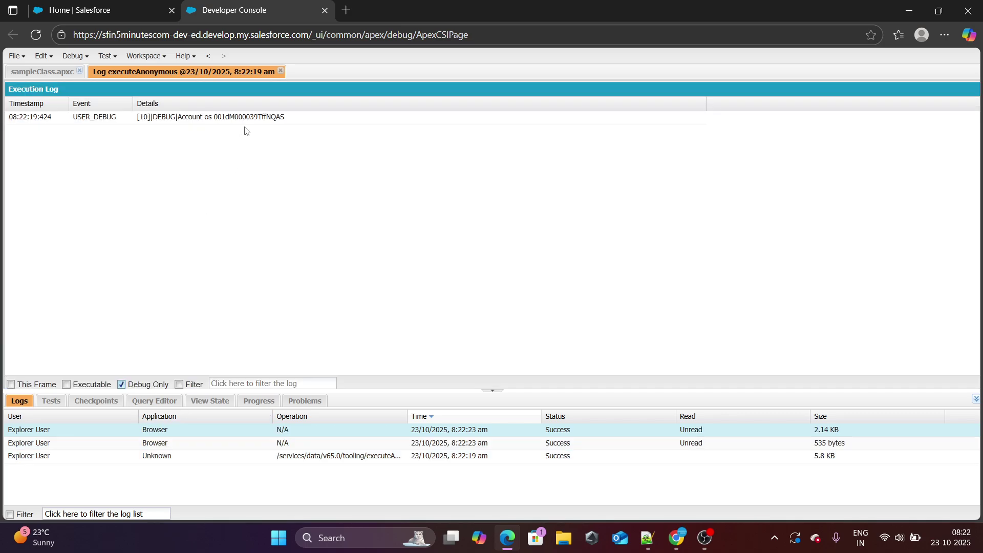
double_click(245, 119)
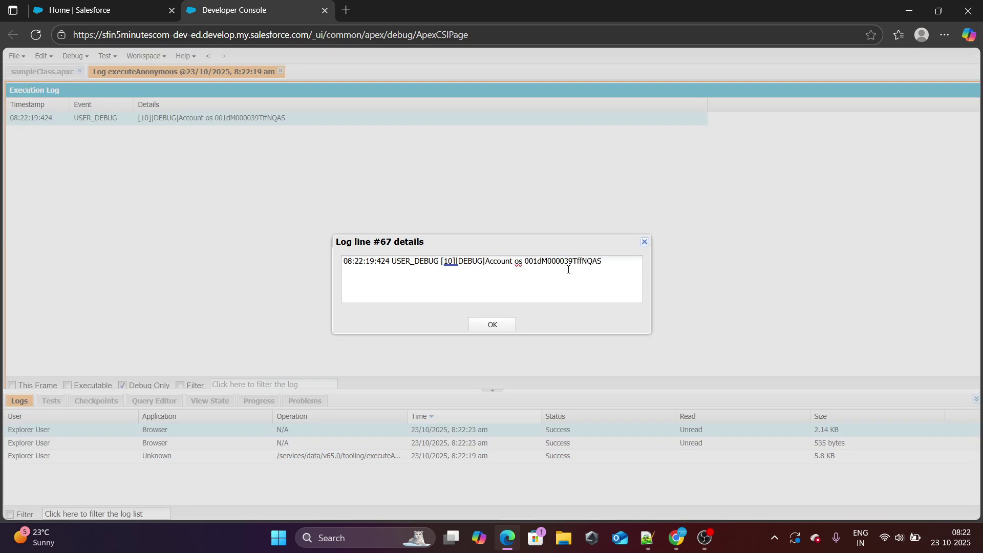
double_click(568, 269)
key(ctrl+c)
click(470, 325)
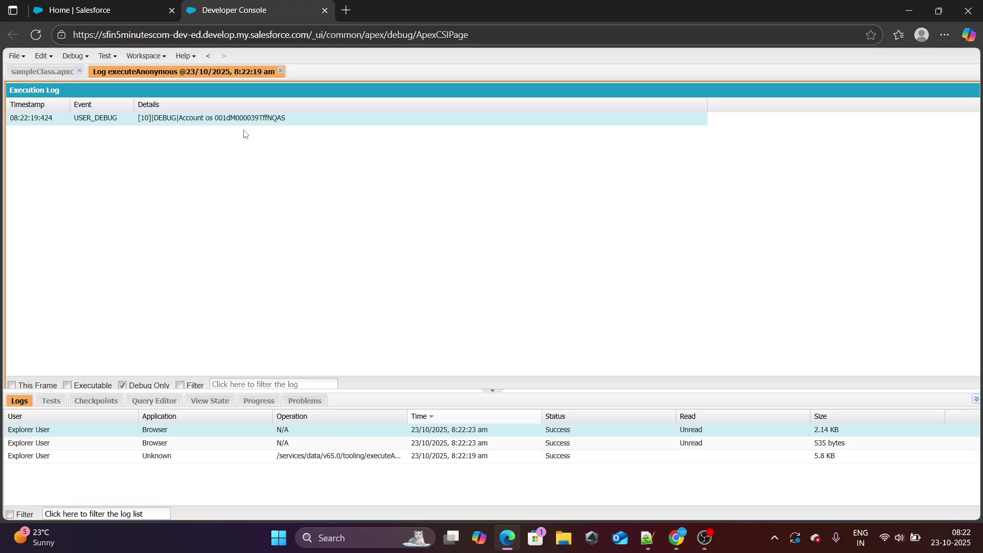
click(102, 10)
click(353, 35)
Step: Open the 23rd Oct Interview account by pasting its record ID into the URL
drag(402, 35, 322, 41)
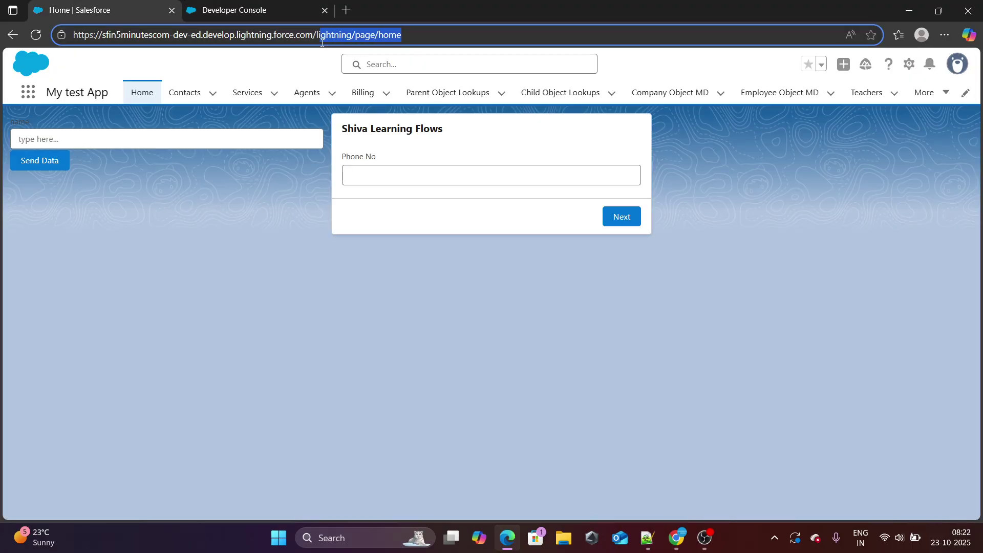
key(BackSpace)
key(ctrl+v)
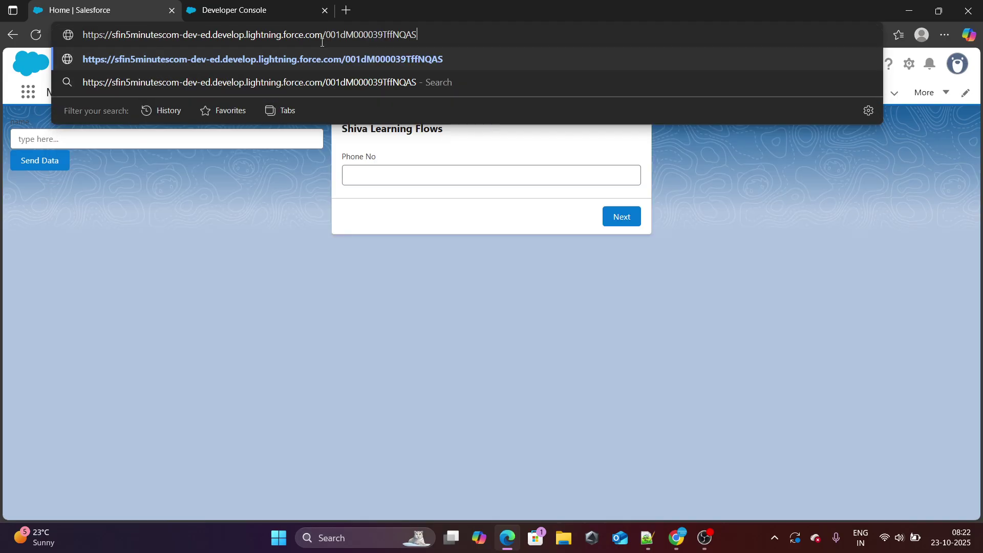
key(Return)
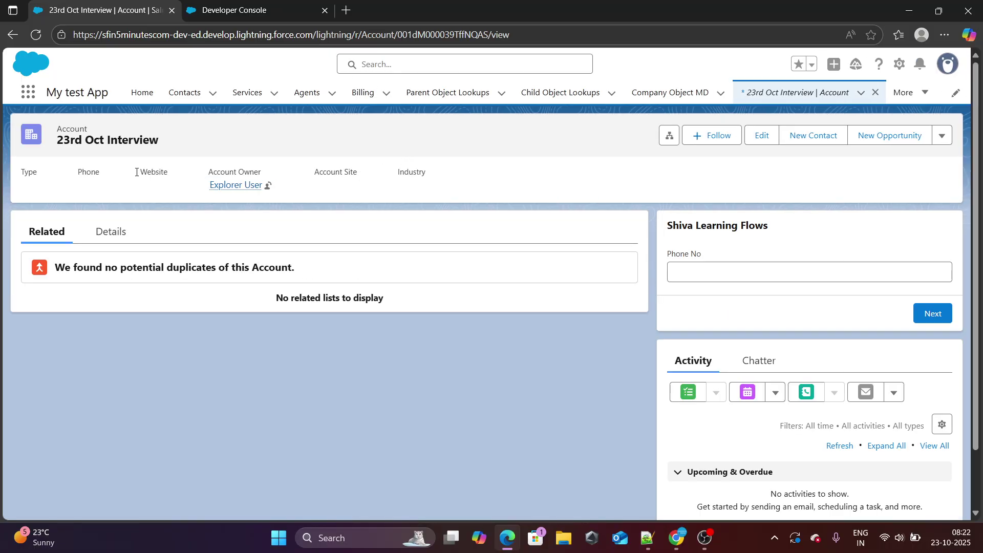
drag(57, 139, 164, 135)
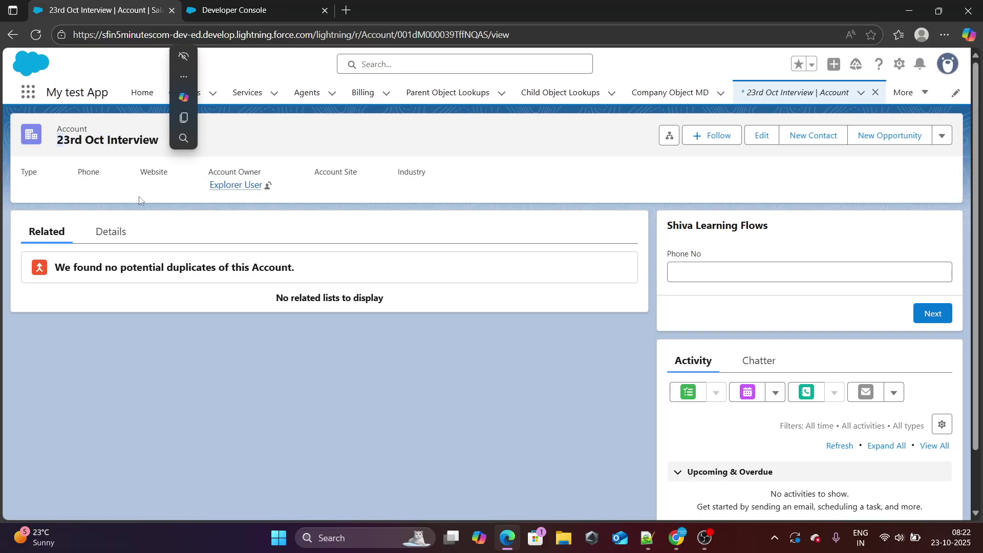
Step: Show the account Details and highlight its 23/10/2023 created date
click(110, 232)
scroll(111, 232, down, 2)
scroll(437, 423, down, 8)
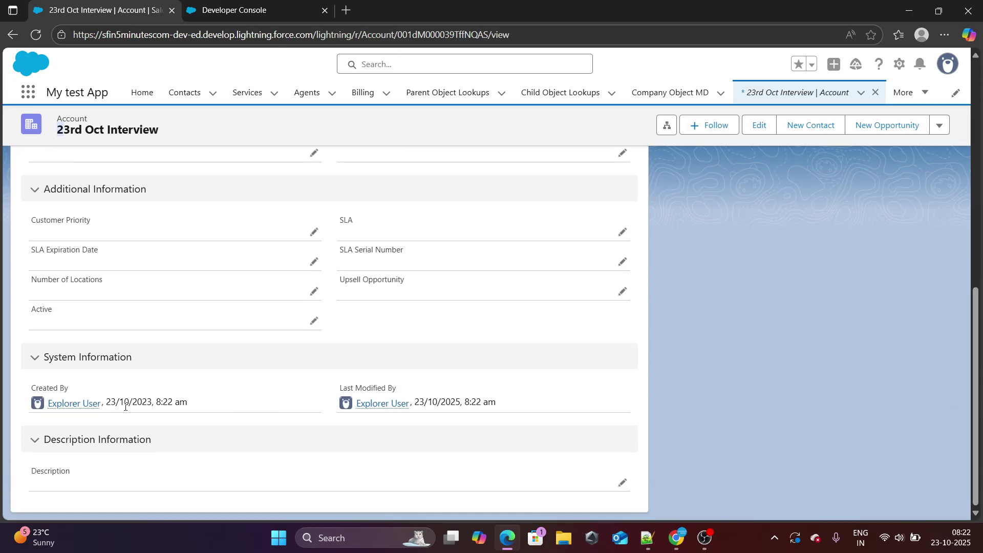
drag(125, 409, 185, 416)
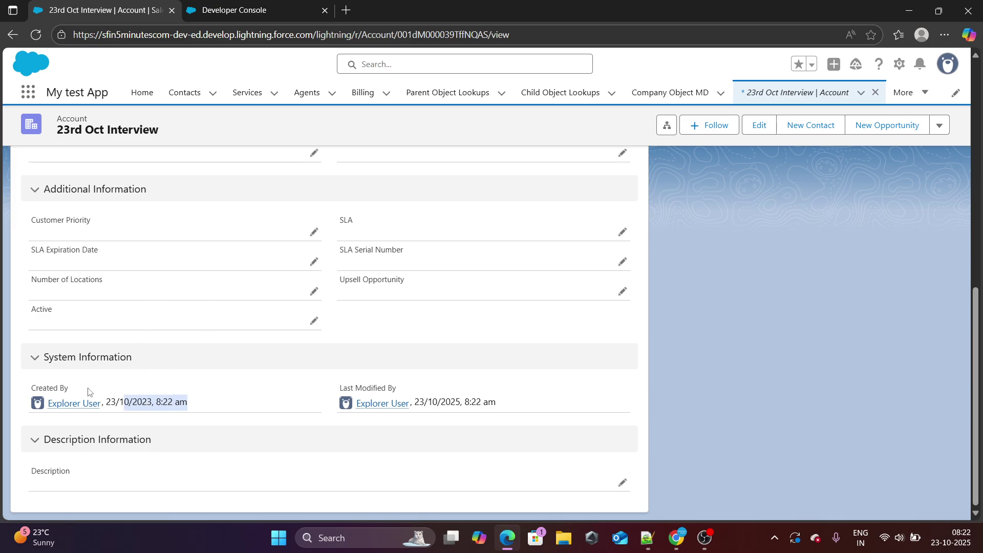
Step: Review the User Interface audit setting and sample profile again, then return to the Notepad++ notes
click(676, 537)
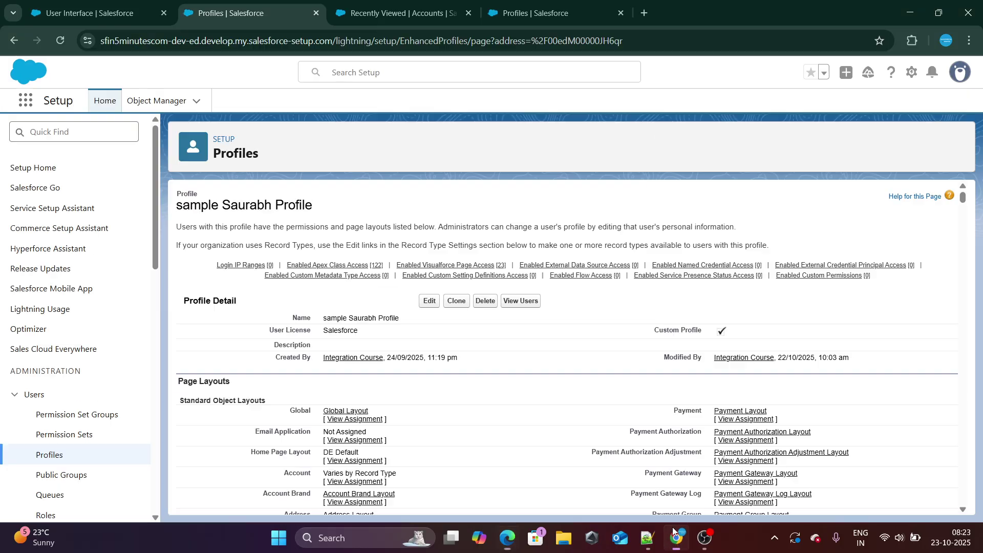
click(97, 12)
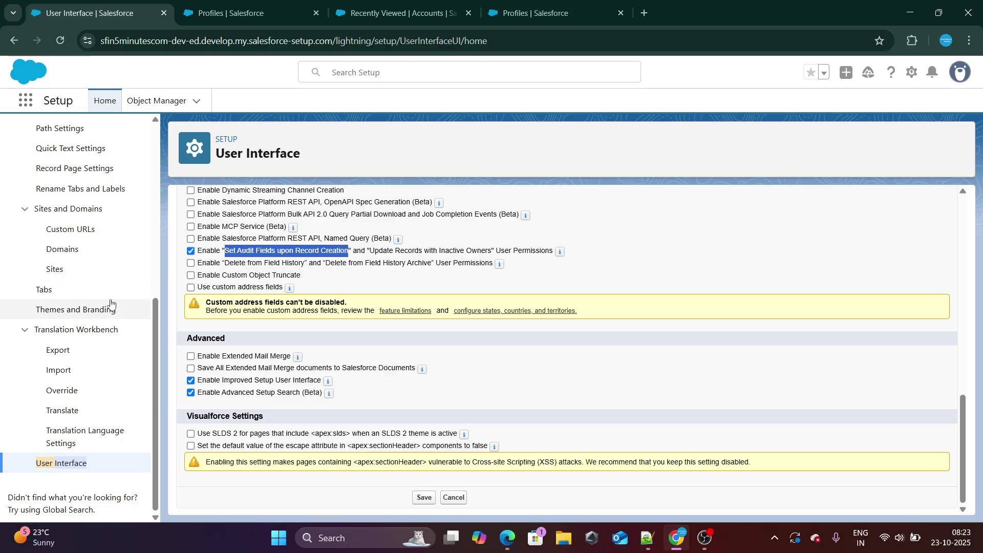
scroll(111, 303, up, 7)
click(223, 6)
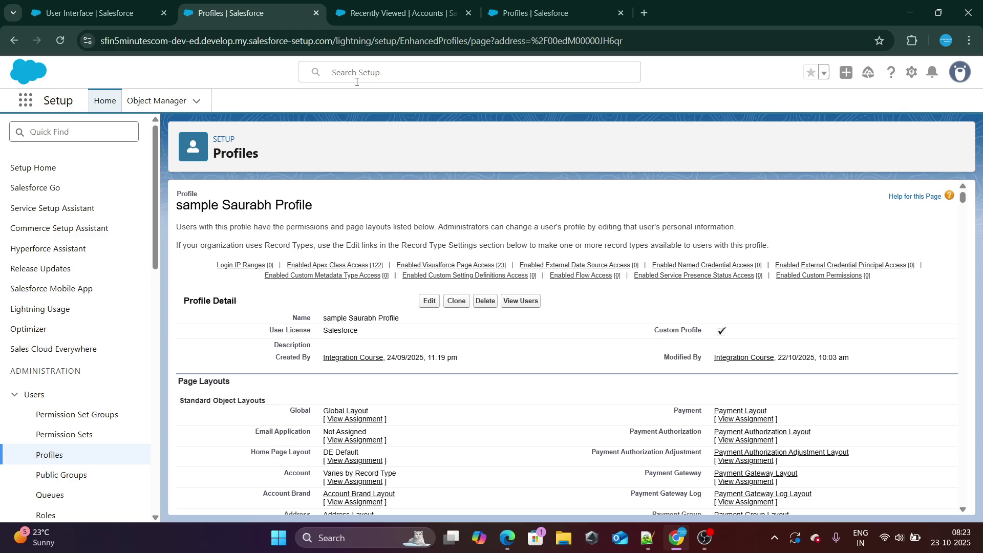
click(648, 538)
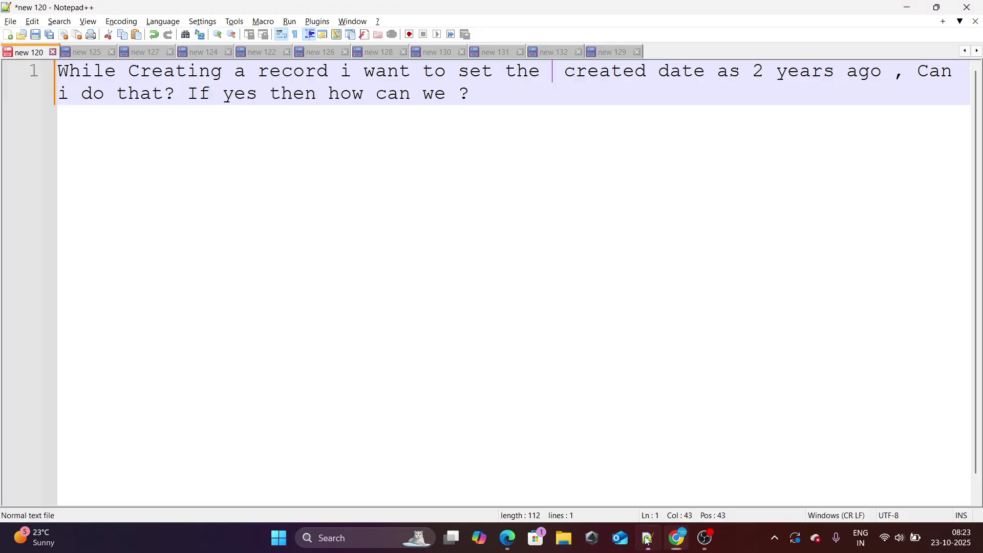
Step: Switch to the new 125 note and place the caret after the LWC hide-fields question
click(82, 52)
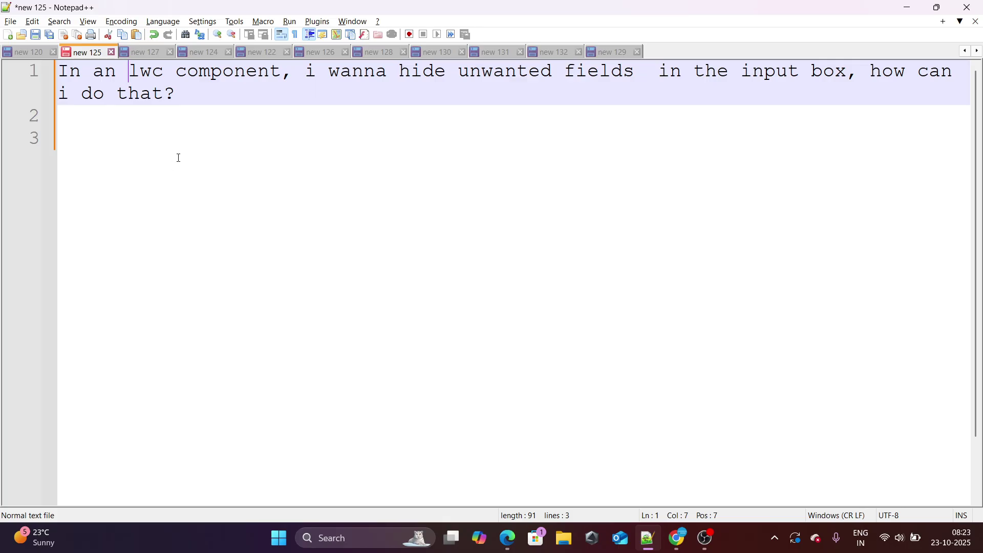
click(193, 101)
Step: Type a Custom/Metadata heading with Object Name, Field Name and Hidden : lines below the question
key(Return)
key(Return)
text(Custo,)
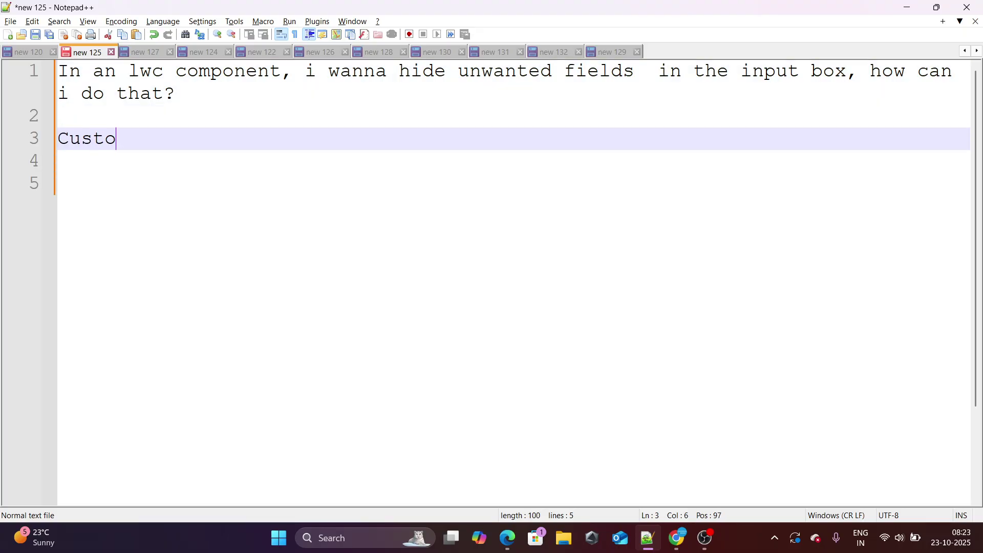
key(BackSpace)
text(m/Se)
key(BackSpace)
key(BackSpace)
text(Metadata)
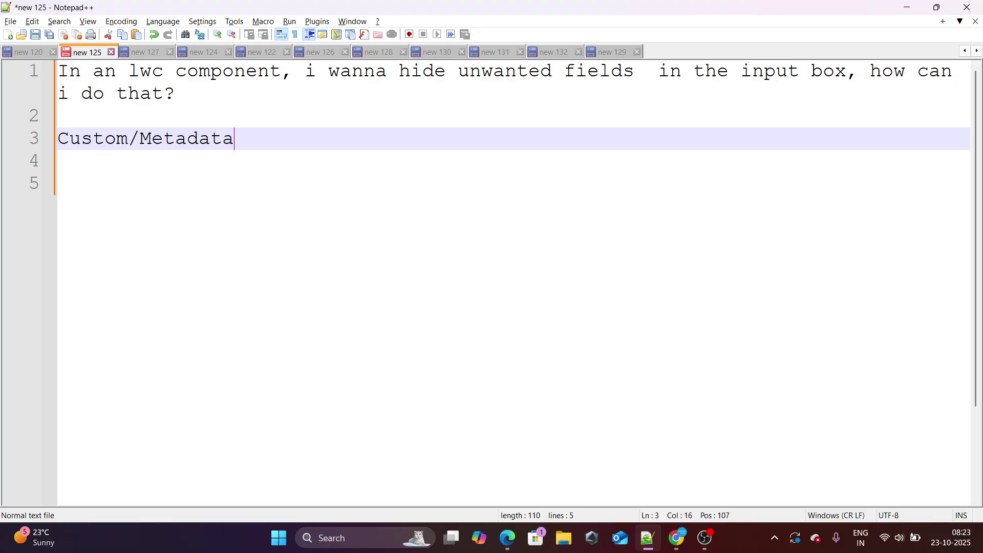
key(Return)
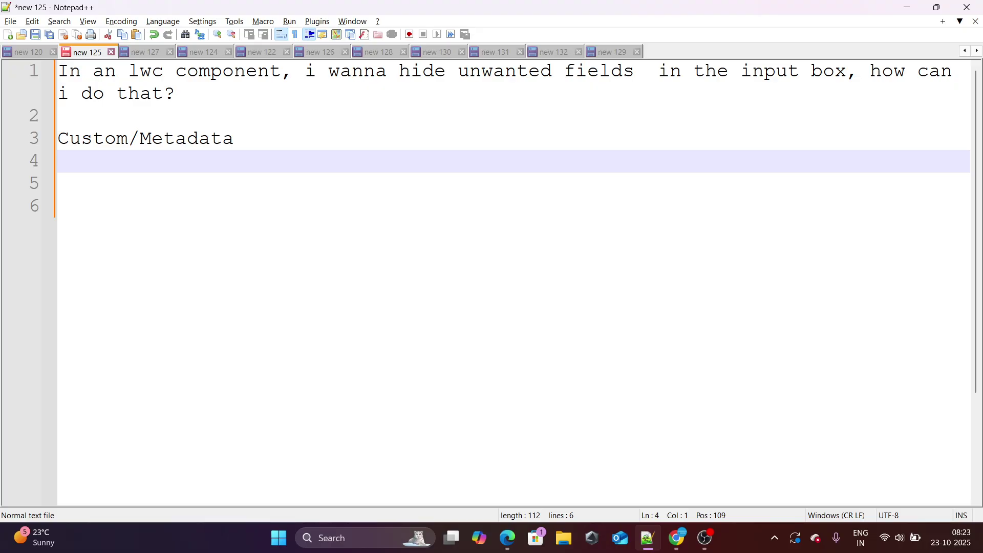
text(Object Nae)
key(BackSpace)
text(me)
key(Return)
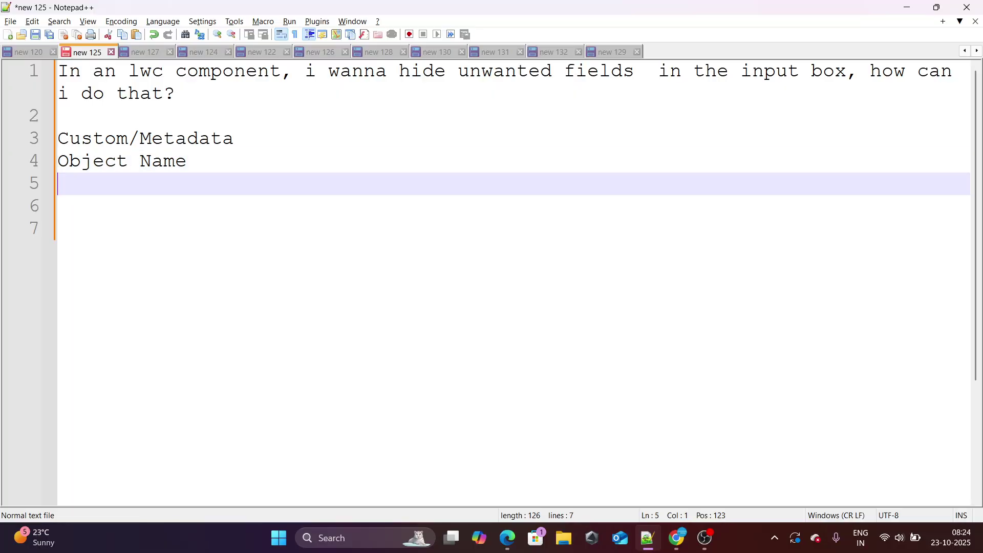
key(Return)
text(Field Name)
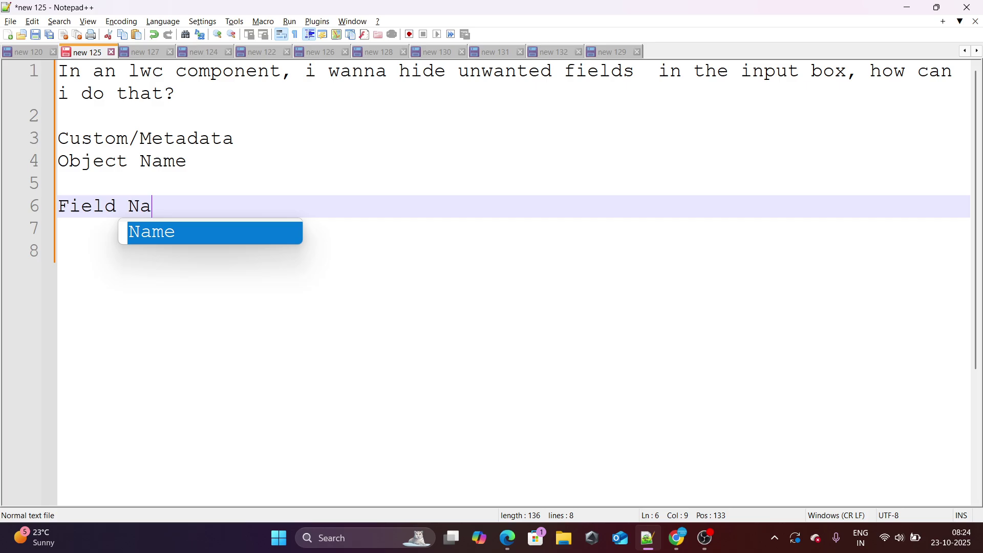
key(Return)
key(Return)
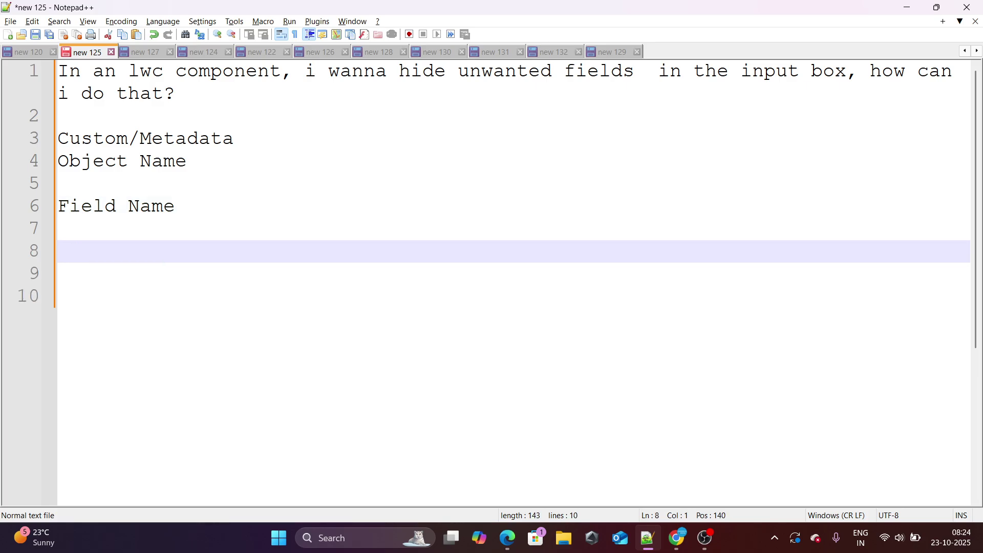
text(Hidden :)
Step: Fill in the values Object Name : Account, Field Name : Industry and Hidden : True
click(184, 159)
text(:)
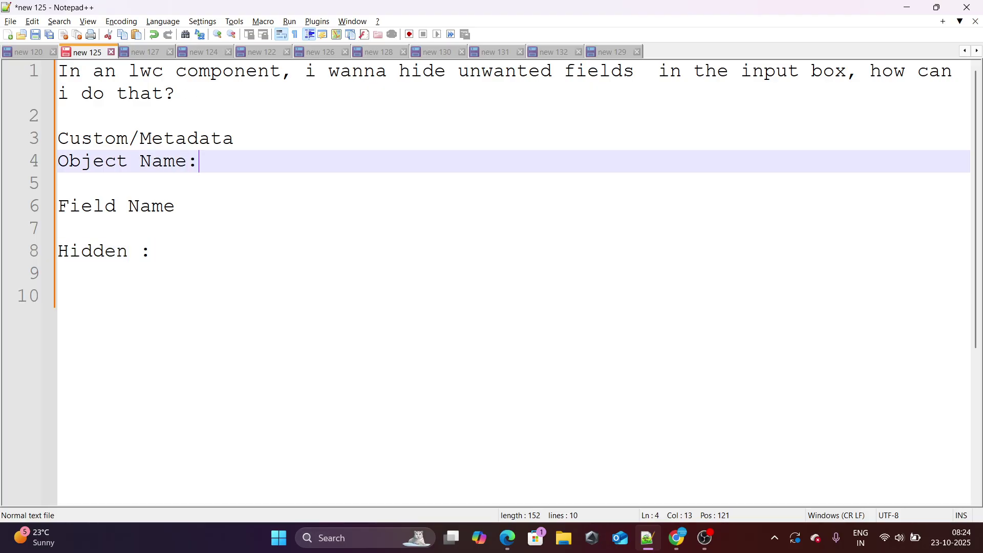
key(Down)
key(Down)
key(Down)
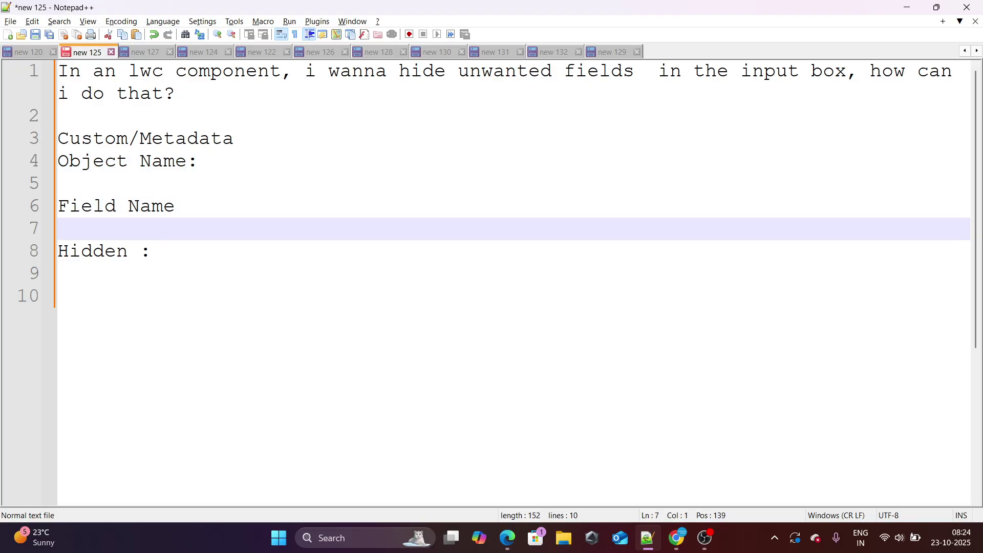
key(Up)
text(:)
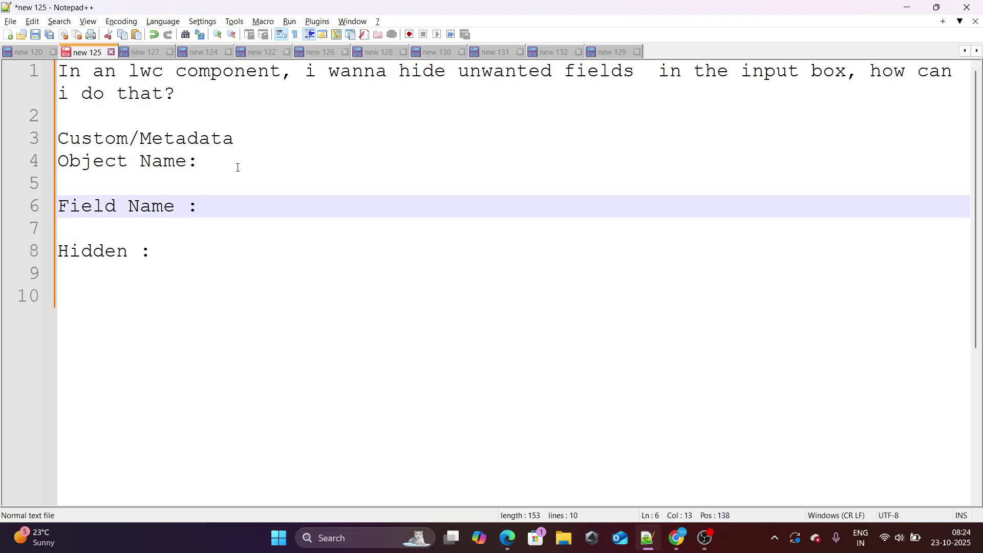
click(238, 168)
text(Account)
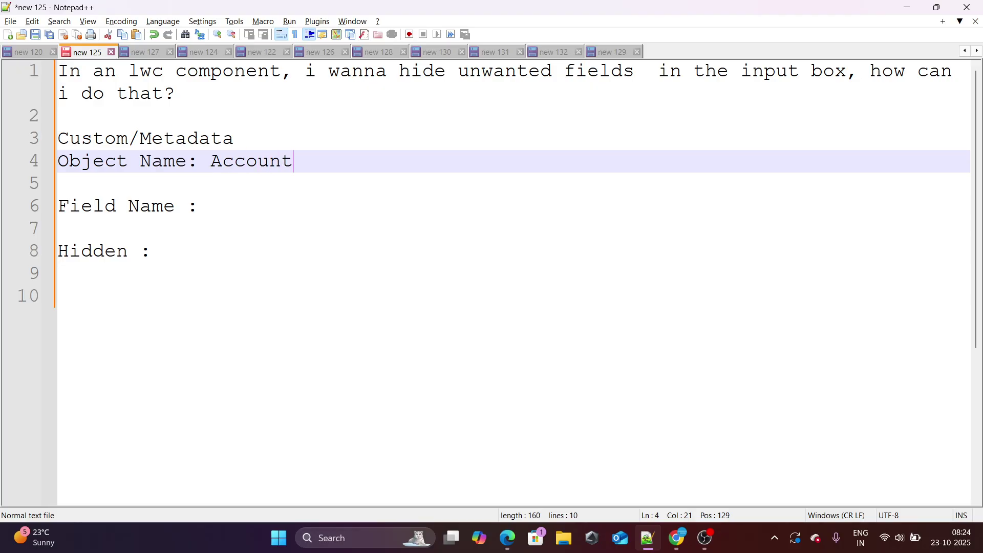
key(Down)
key(Down)
key(Tab)
text(I)
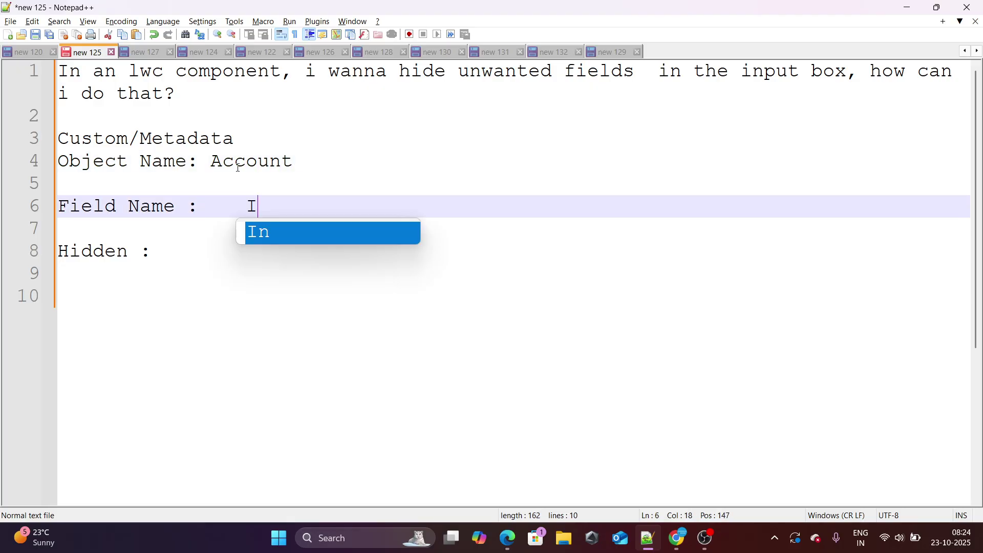
text(ndustry)
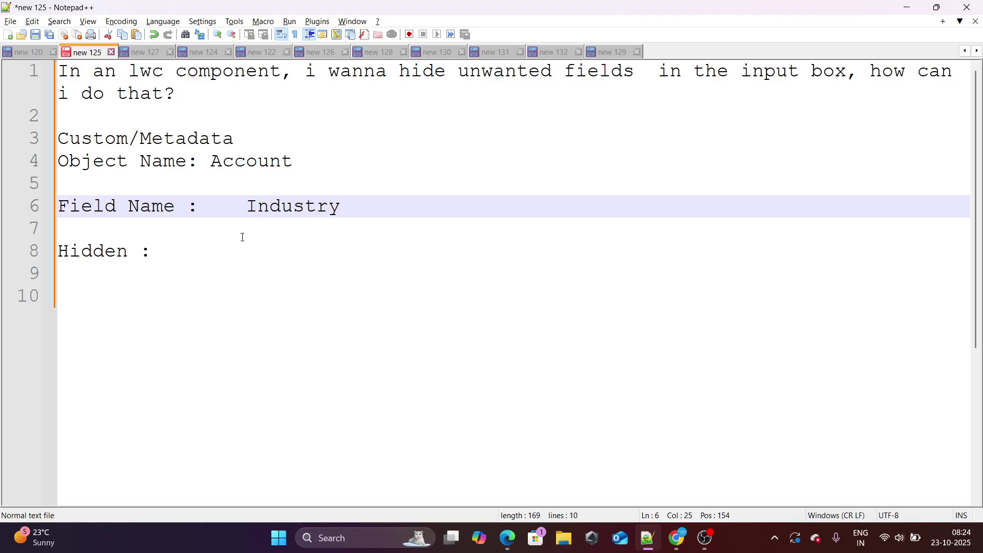
click(215, 249)
text(Tru)
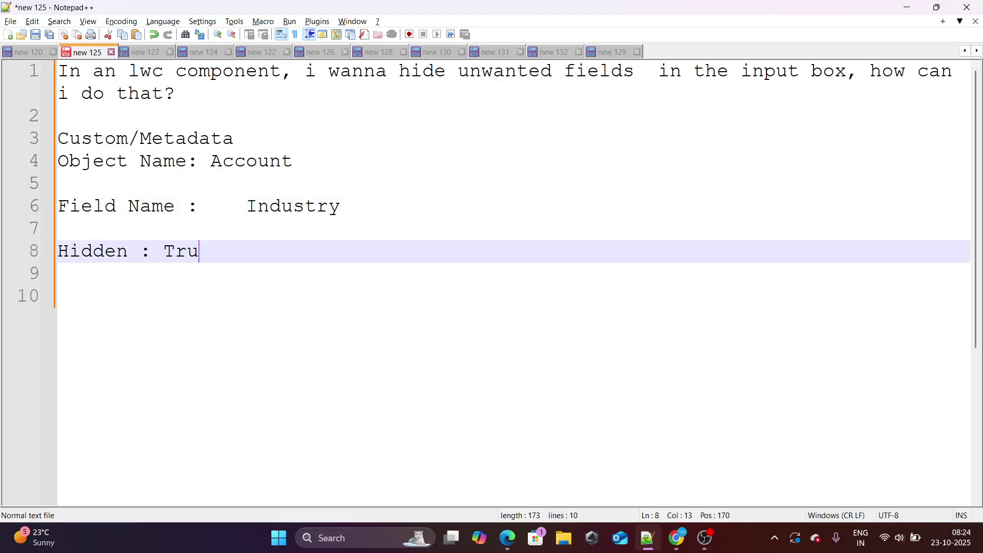
text(e)
Step: Add the line HTML <---> JS <---> APex below the settings notes
drag(218, 251, 68, 162)
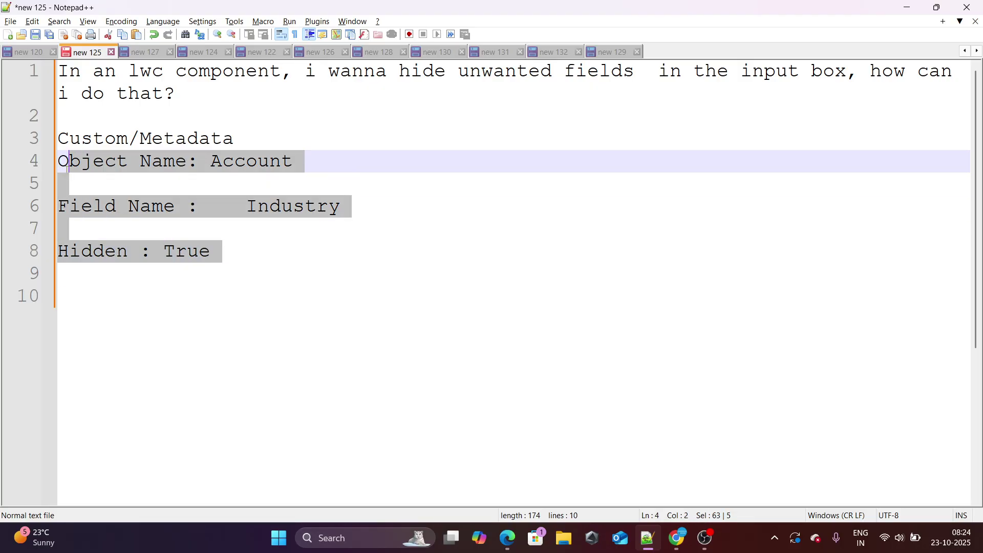
click(262, 275)
key(Return)
key(Return)
key(Return)
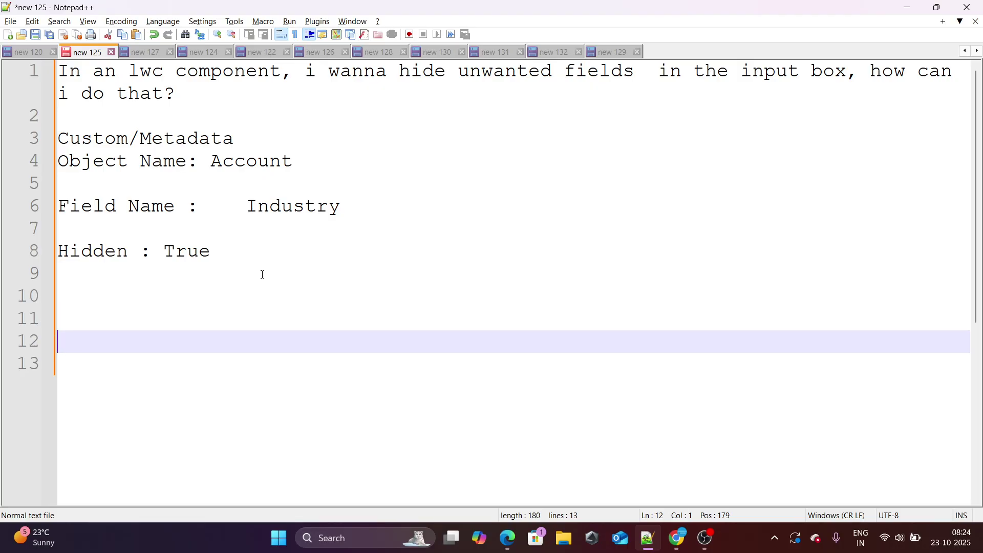
text(HTML ---> JS )
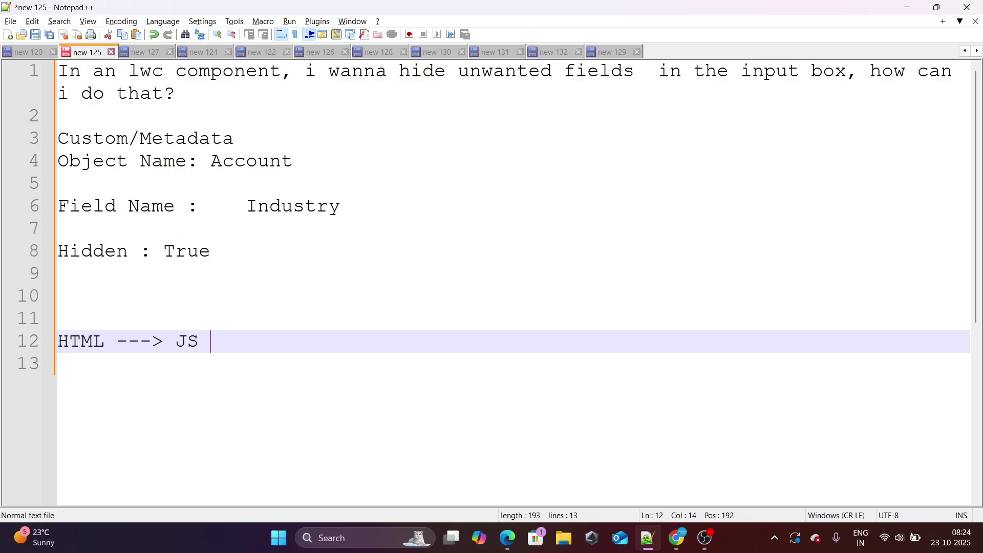
text(---> APex)
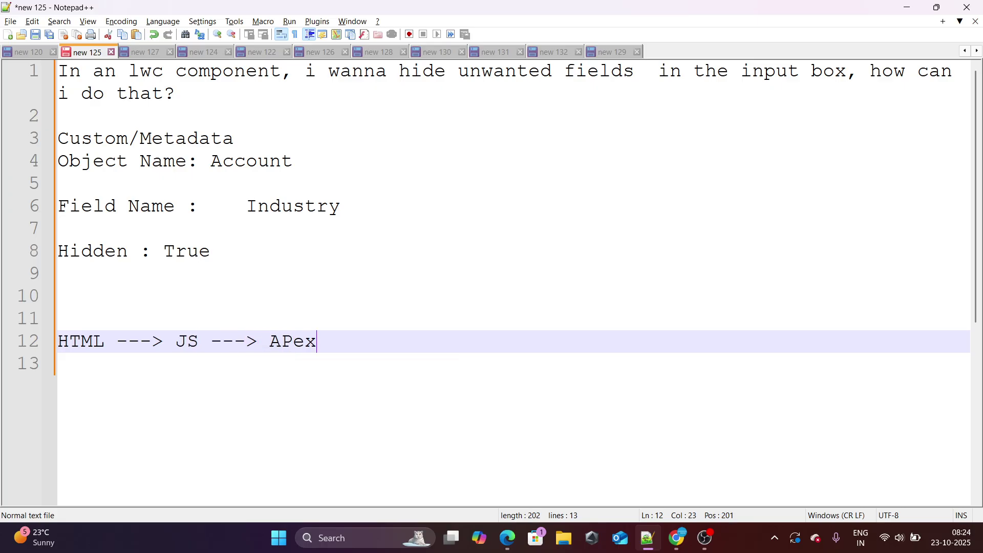
click(211, 341)
text(<)
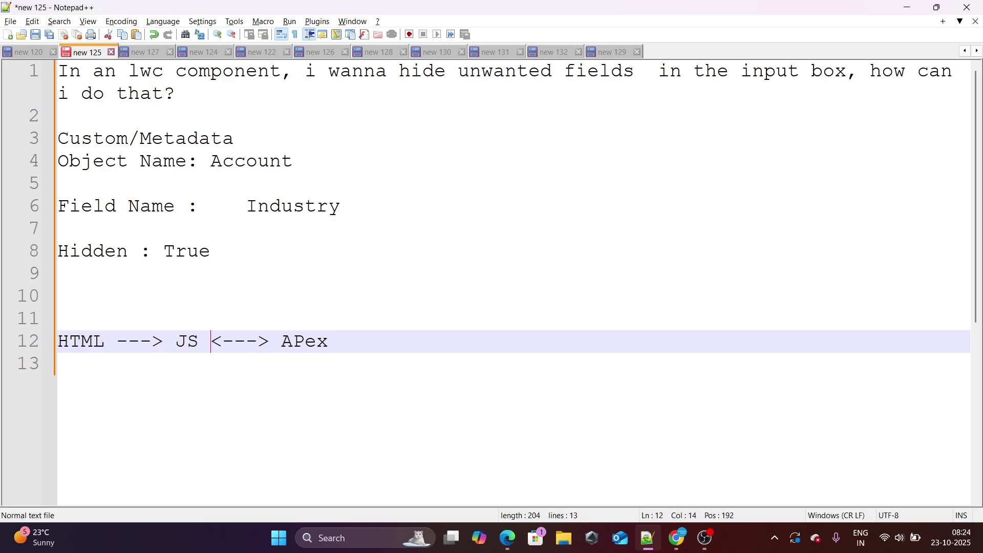
click(128, 341)
key(Left)
text(<)
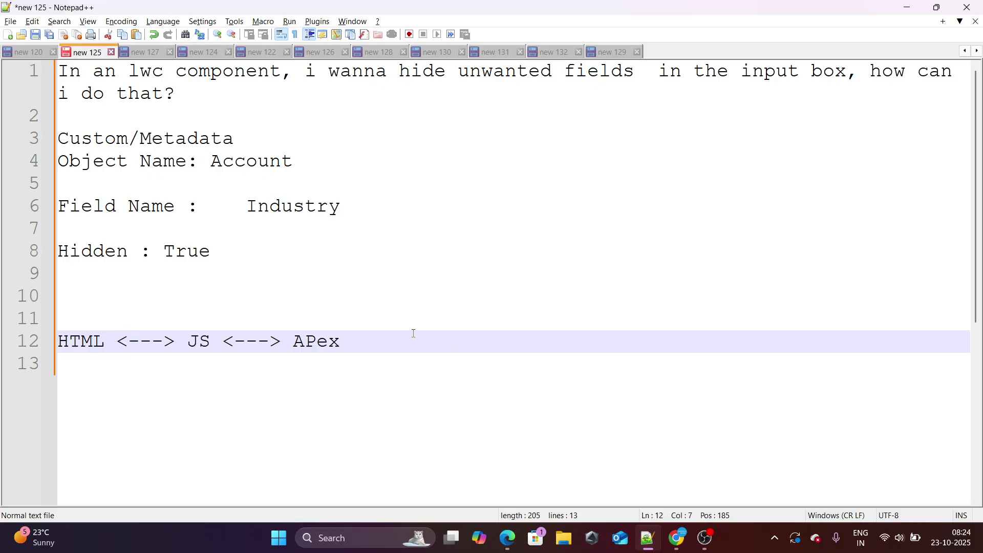
Step: Label the JS–Apex link with (Filter) on the line above it
click(245, 327)
key(Tab)
key(Tab)
key(Tab)
key(Tab)
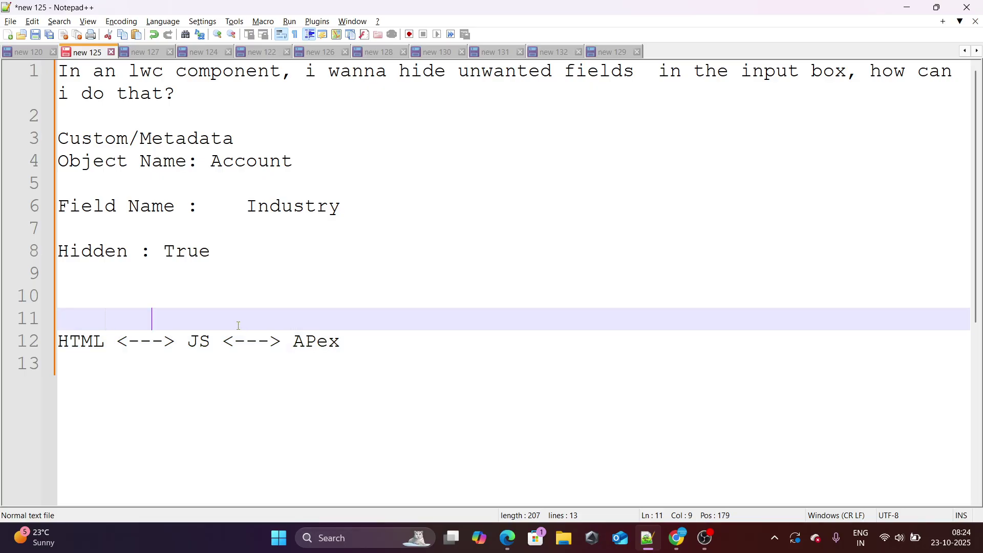
key(BackSpace)
text((Filter)
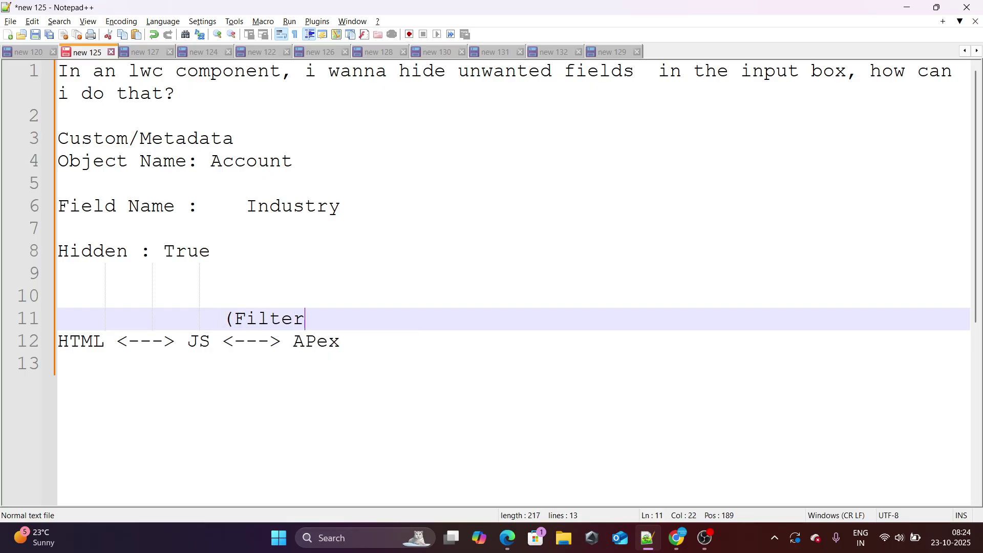
text())
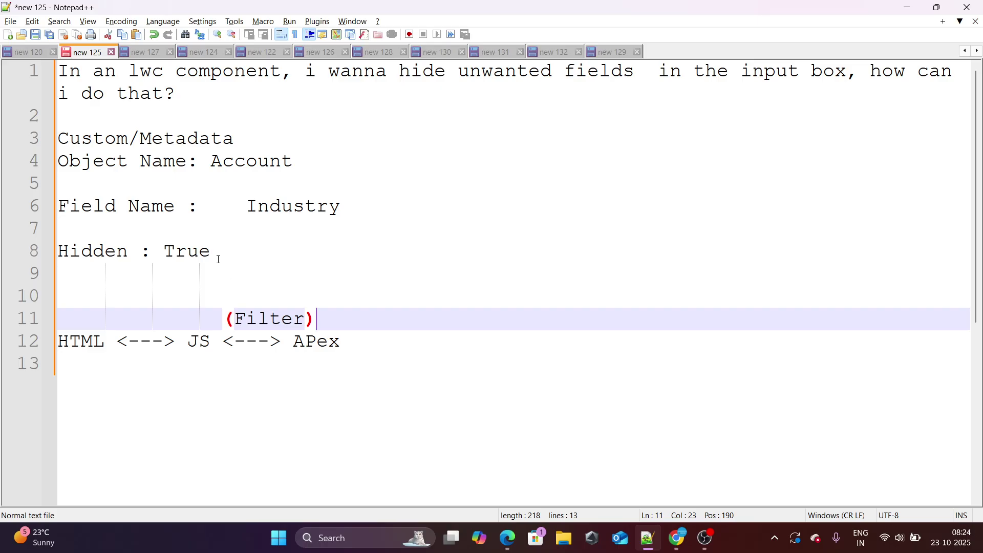
Step: Highlight APex, JS, the settings block, Account, Industry, True and HTML while explaining
double_click(320, 340)
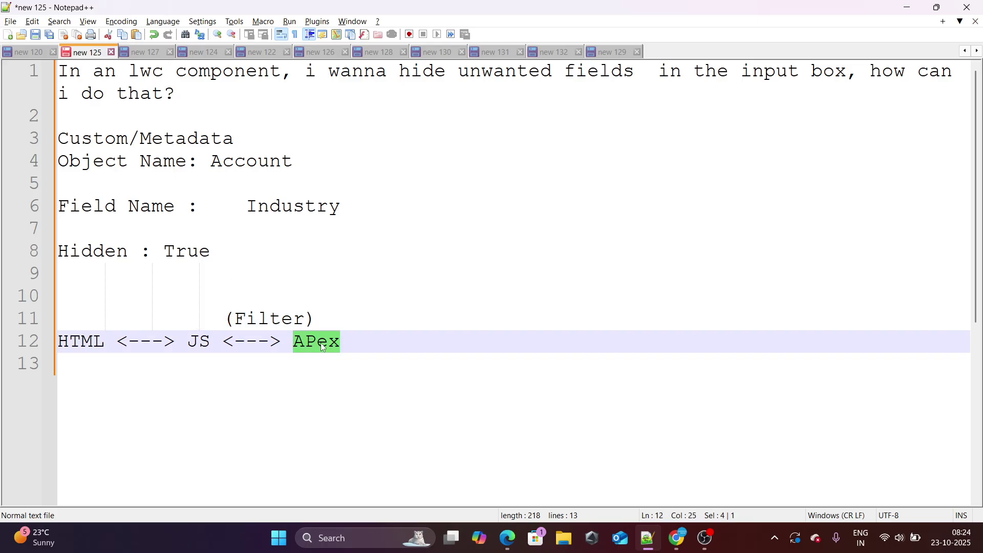
double_click(196, 349)
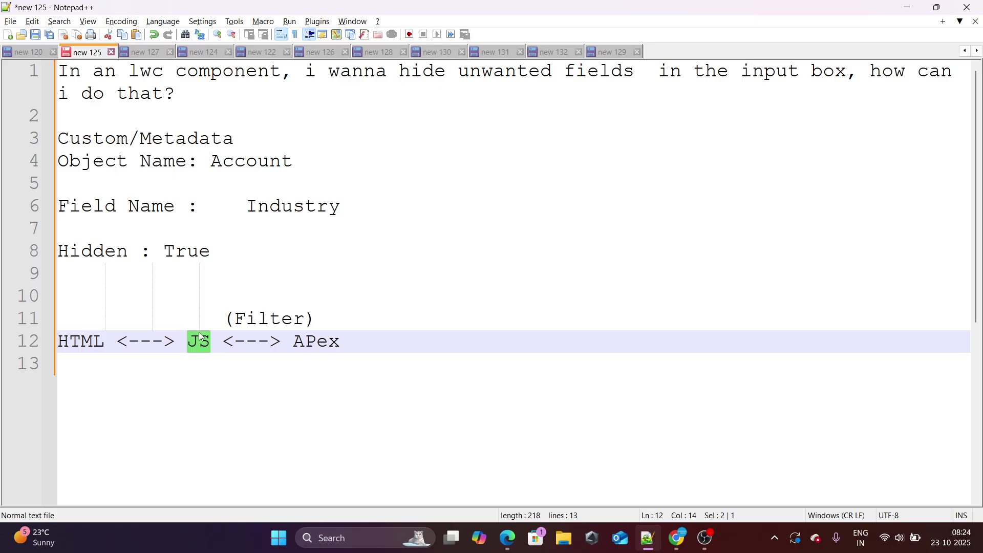
drag(72, 149, 224, 252)
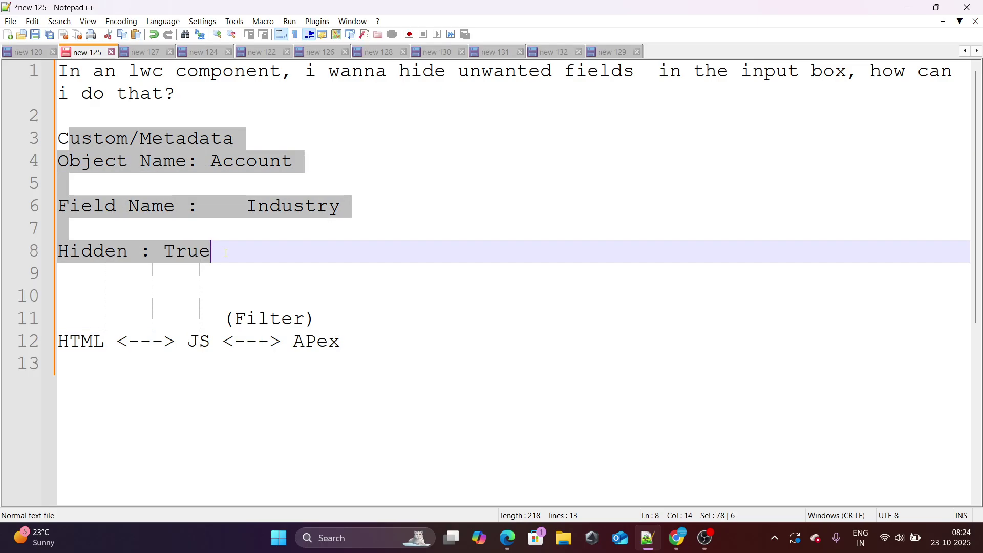
double_click(250, 169)
double_click(336, 204)
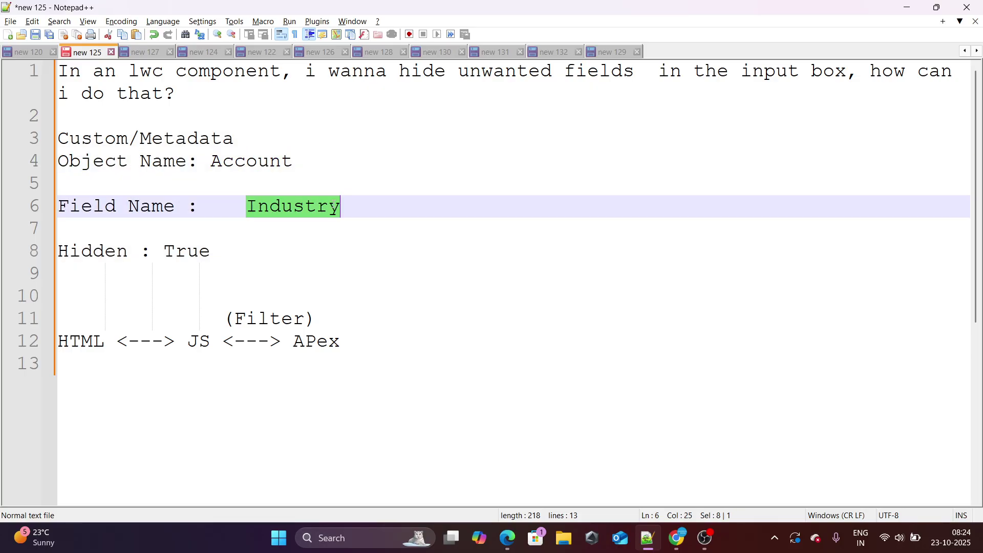
double_click(207, 251)
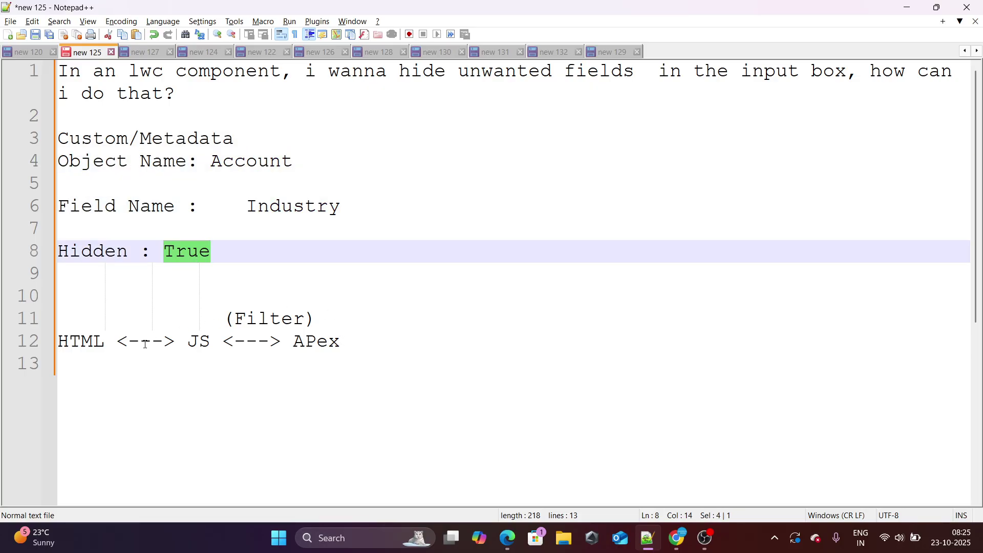
double_click(60, 341)
click(456, 354)
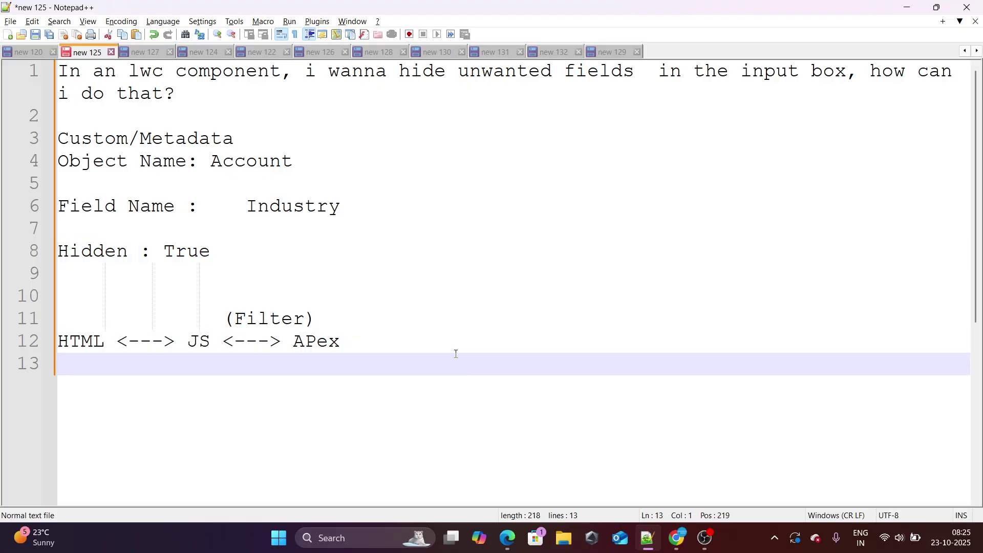
Step: Add the line <lwc-input hidden={}> below the HTML–JS–Apex flow
key(Return)
key(Return)
text(<lwc)
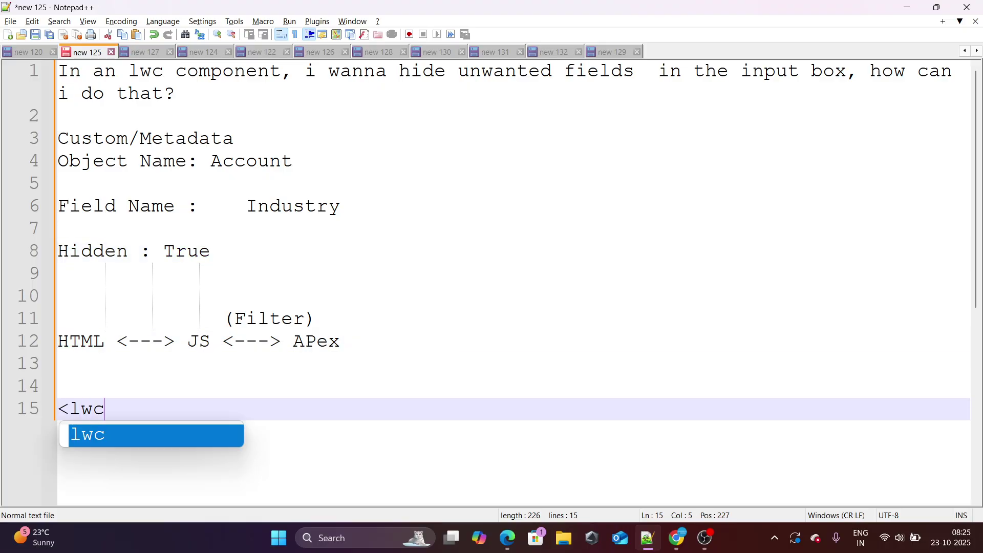
text(-input )
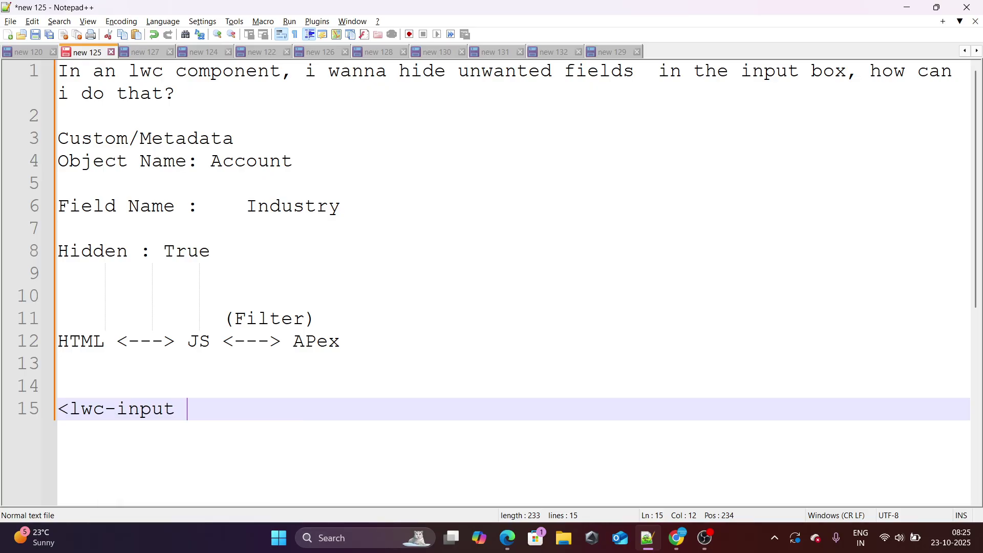
text(hidden)
key(BackSpace)
text({})
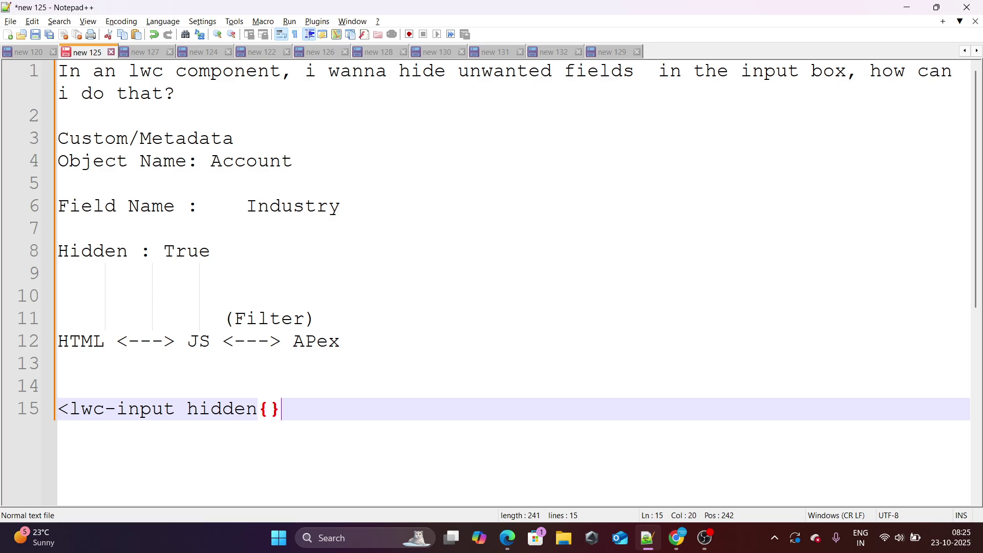
key(BackSpace)
key(BackSpace)
text(={})
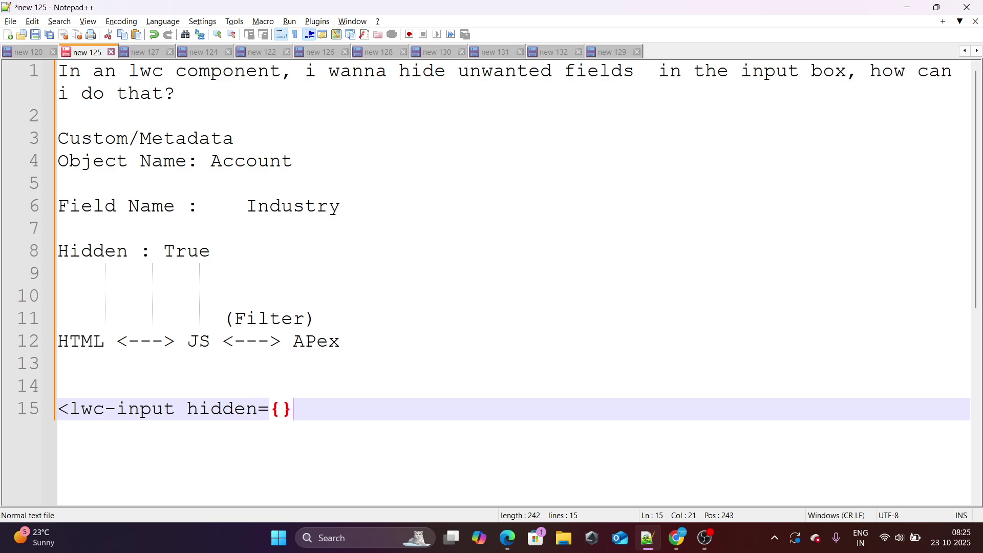
text(?)
key(BackSpace)
text(>)
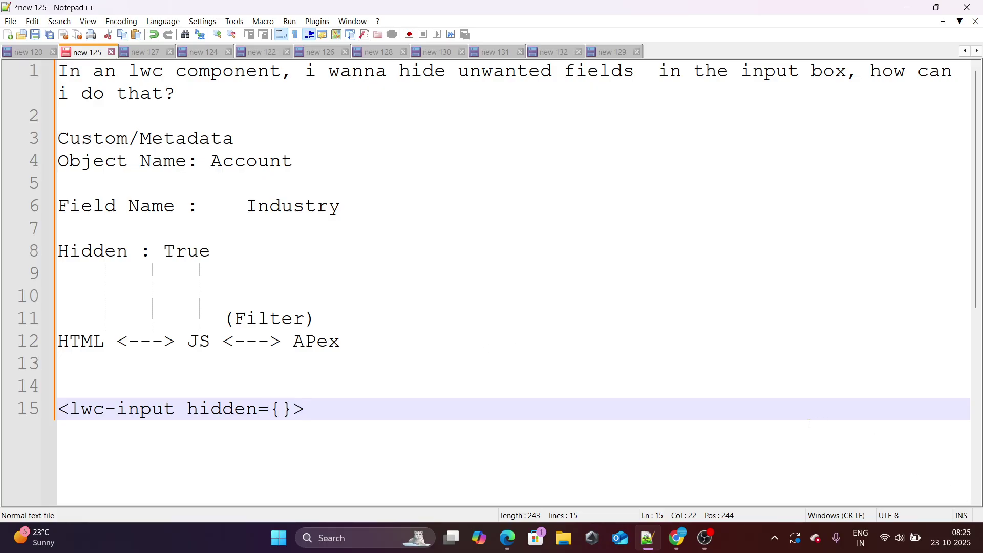
Step: Select the settings lines, the word JS and the lwc-input line to walk through the explanation
drag(228, 250, 58, 160)
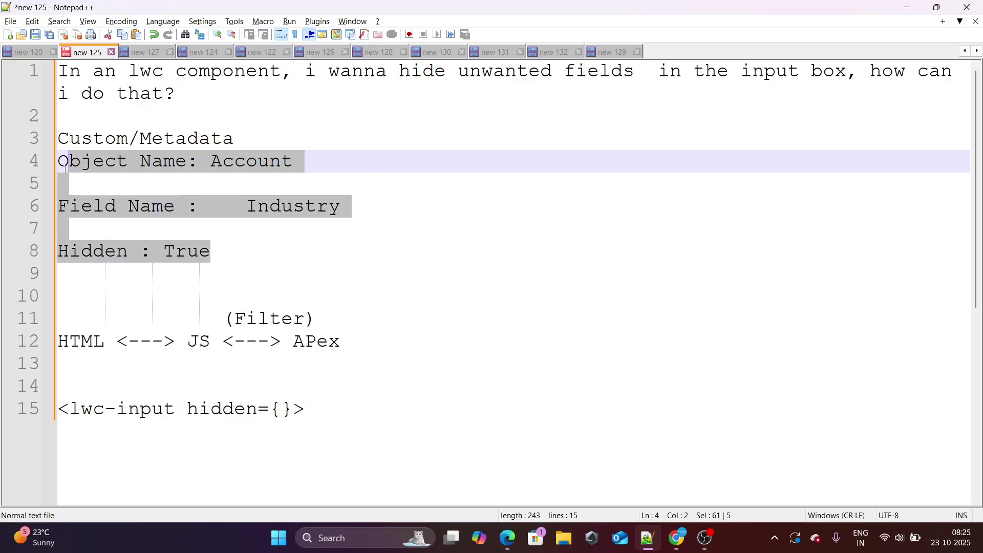
click(211, 342)
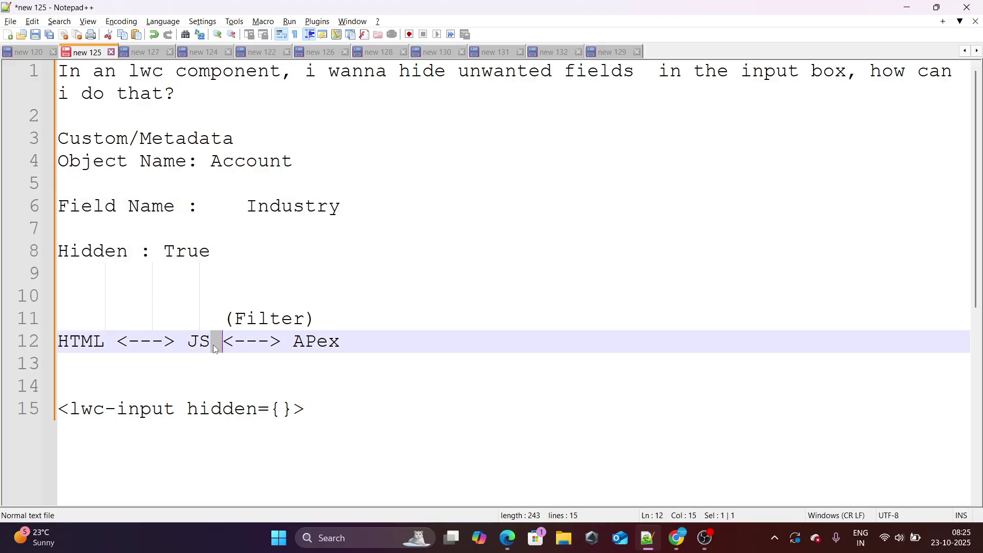
double_click(198, 343)
drag(313, 408, 58, 409)
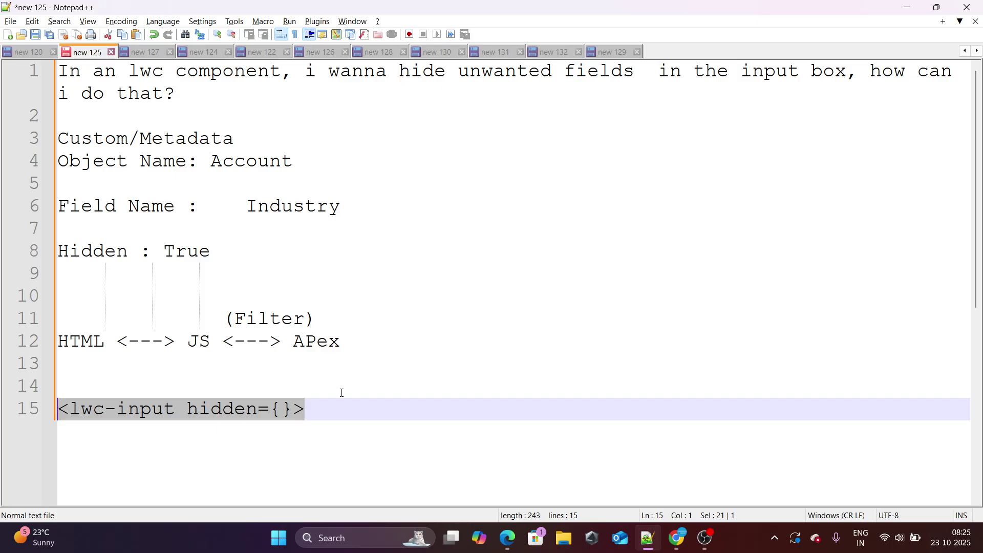
click(343, 409)
key(shift+Up)
key(shift+Up)
key(shift+Up)
key(shift+Up)
key(shift+Up)
key(shift+Up)
key(shift+Up)
key(shift+Up)
key(shift+Up)
key(shift+Up)
key(shift+Up)
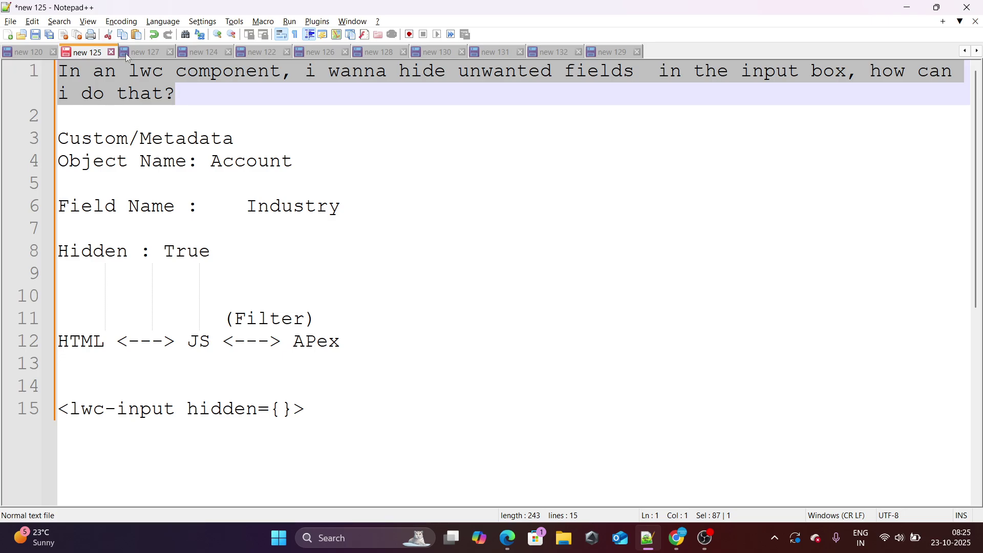
Step: In the new 127 flow note, add a <lightning-flow></lightning-flow> tag below the question
click(150, 53)
click(190, 132)
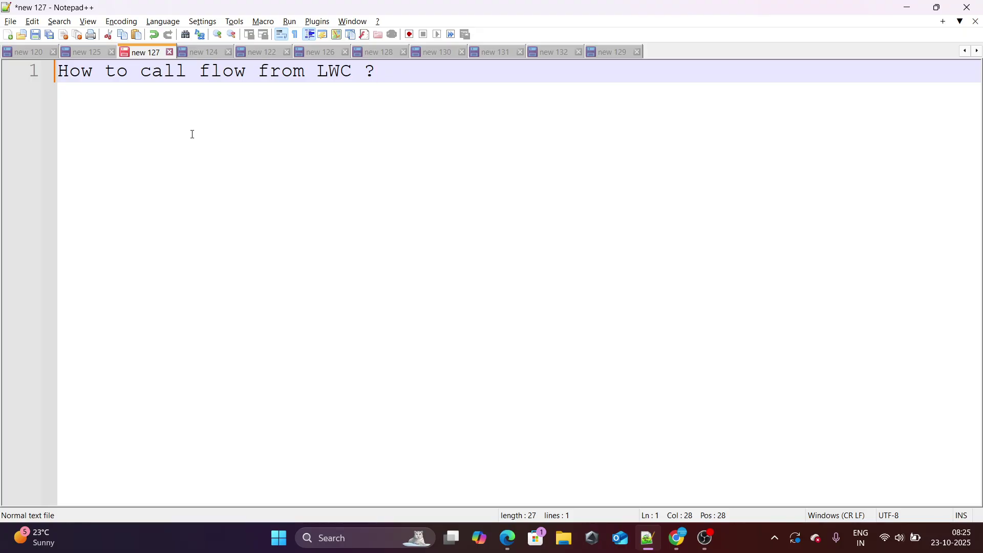
key(Return)
key(Return)
key(Return)
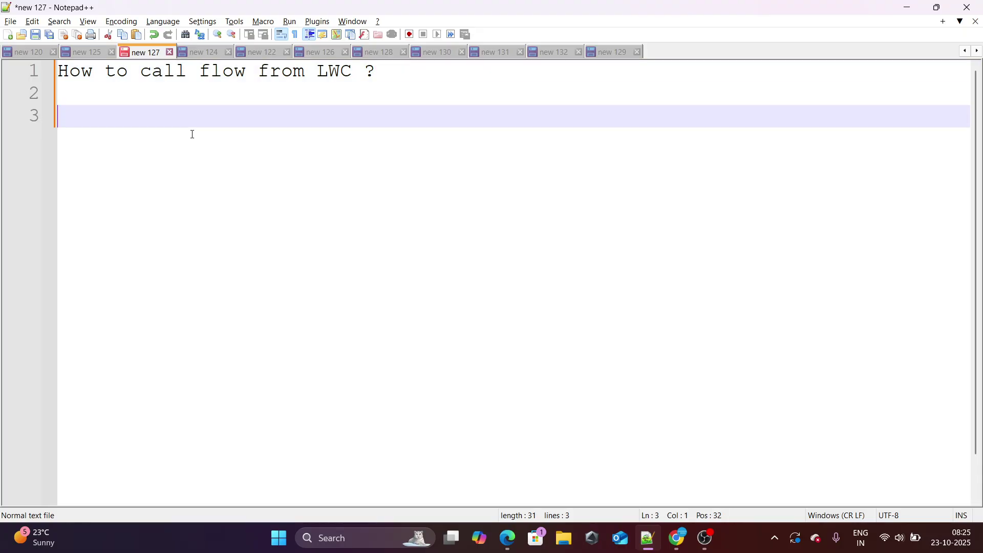
text(<light)
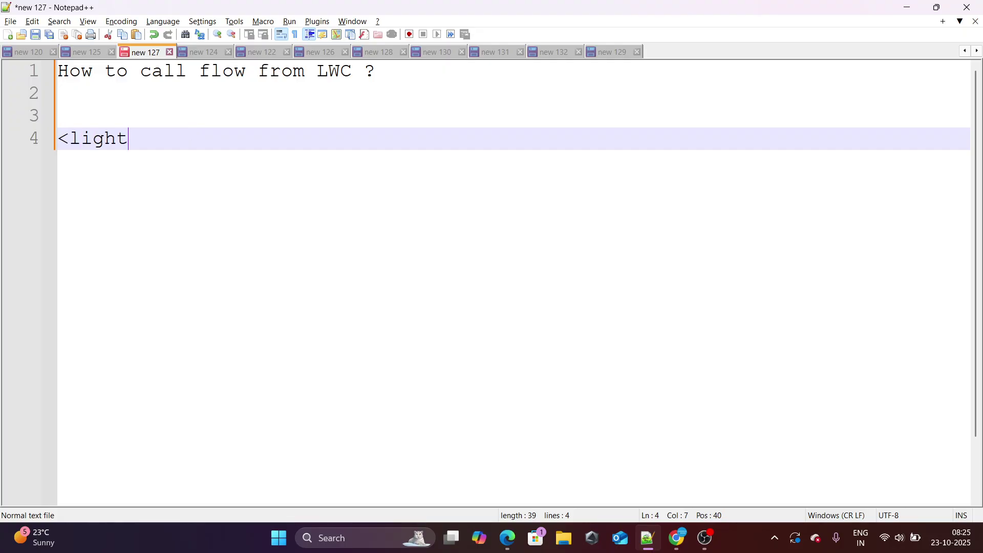
text(ning-flow>)
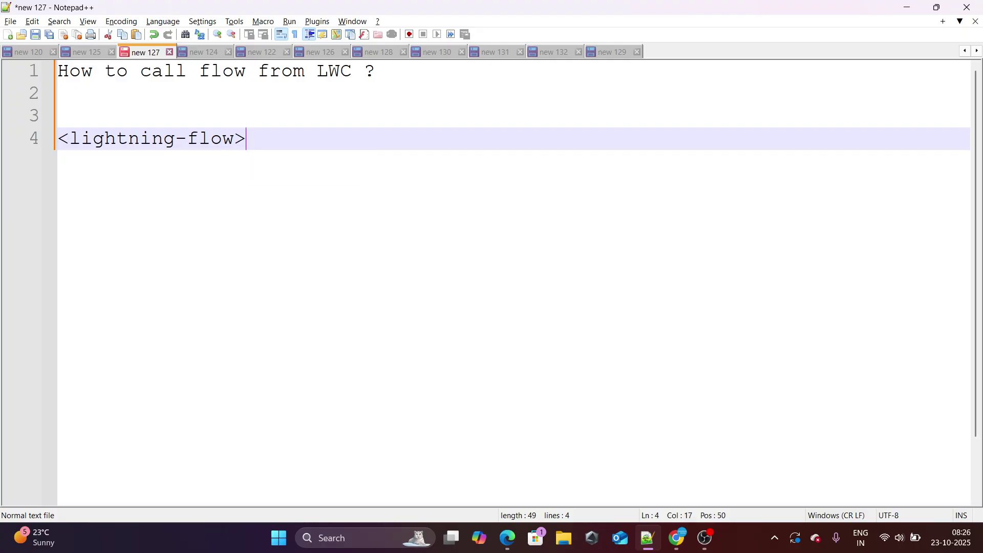
text(</>)
drag(81, 138, 235, 139)
click(273, 139)
text(l>)
key(Return)
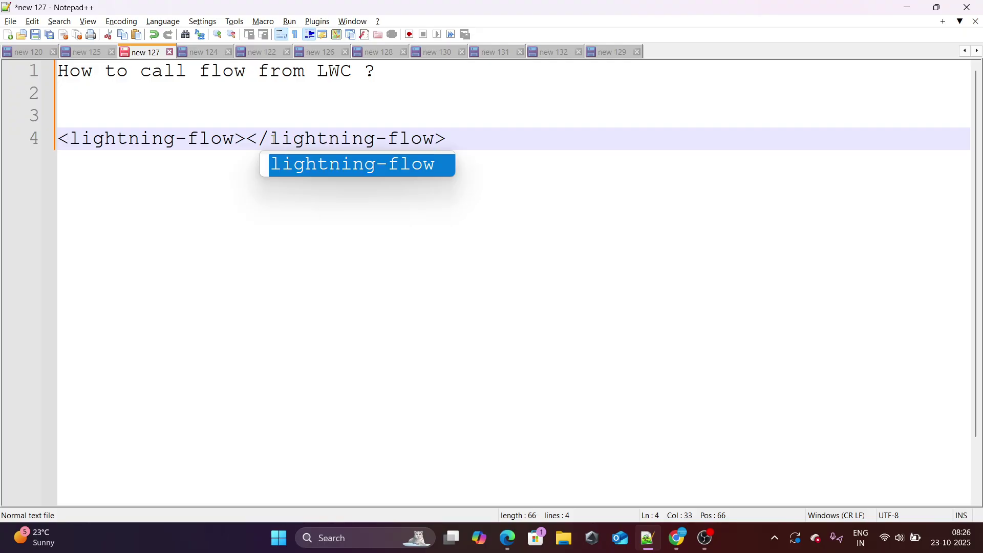
Step: Type the label Auto: on the empty line above the tag
click(316, 112)
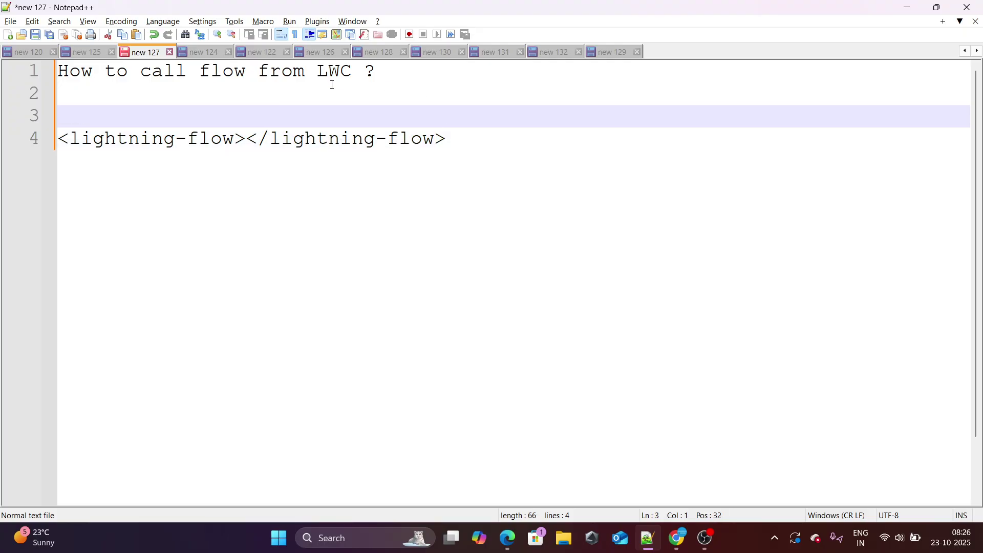
double_click(342, 71)
click(185, 109)
text(Auti)
key(BackSpace)
text(o:)
Step: Give the lightning-flow tag api-Name ='' and InputVariables={} attributes
click(241, 141)
text(api-)
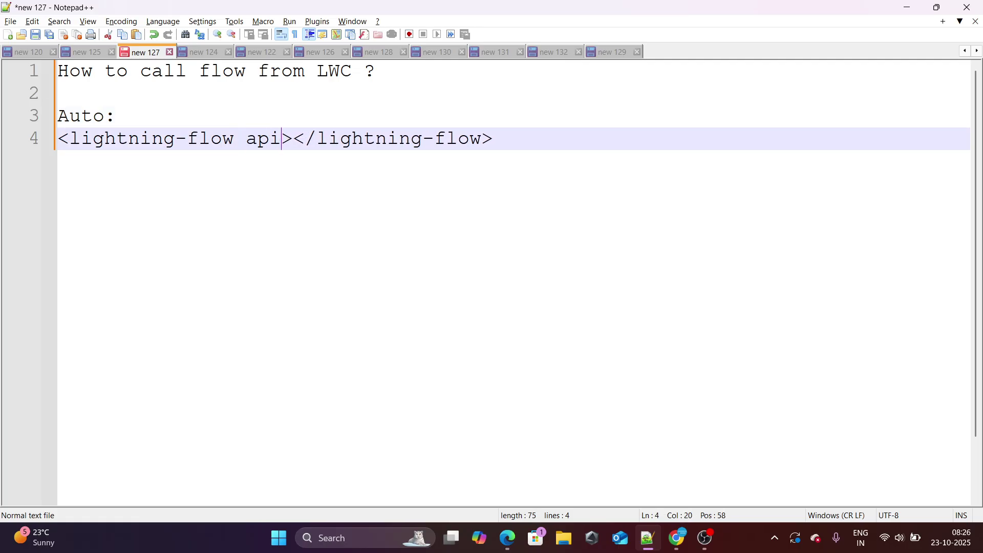
text(Name )
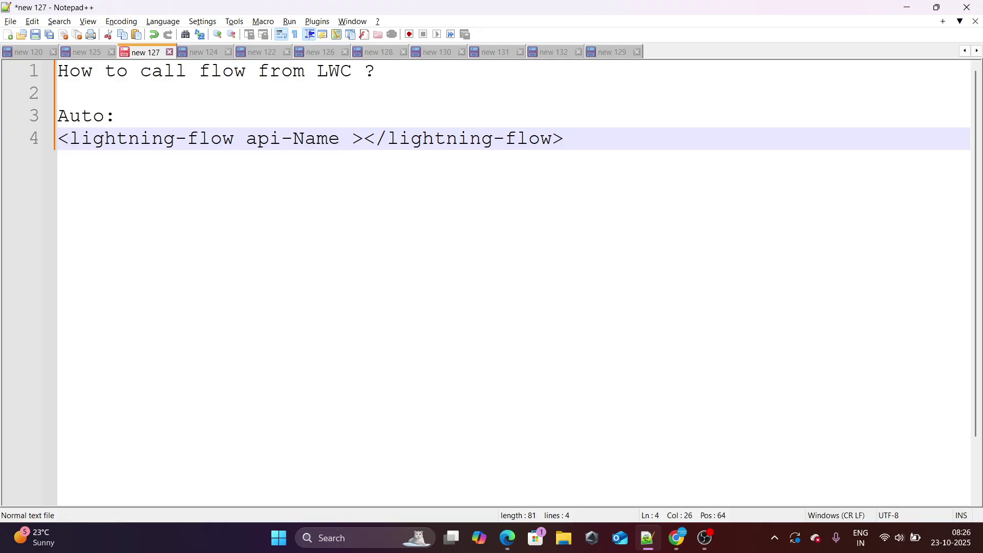
text(=')
key(Delete)
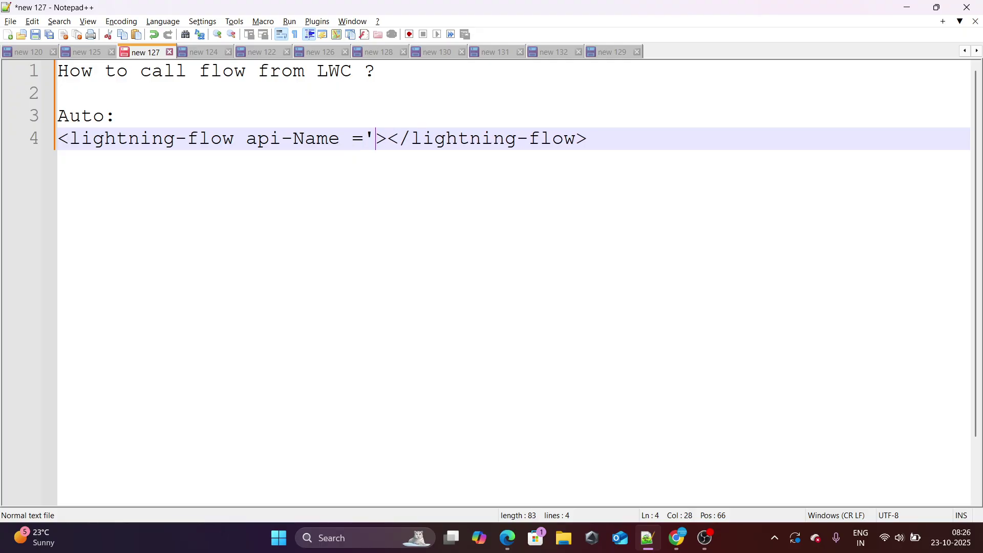
text(' )
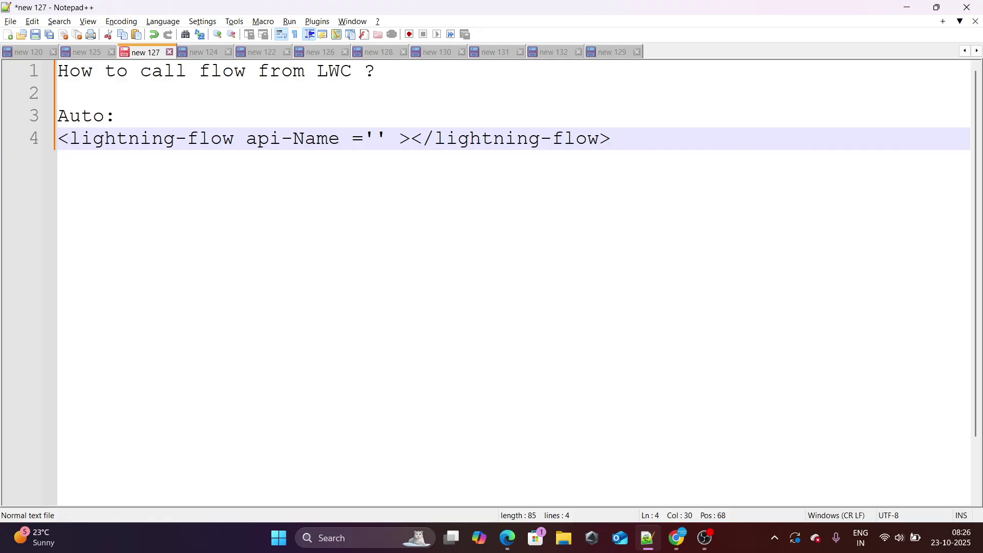
text(InputVar)
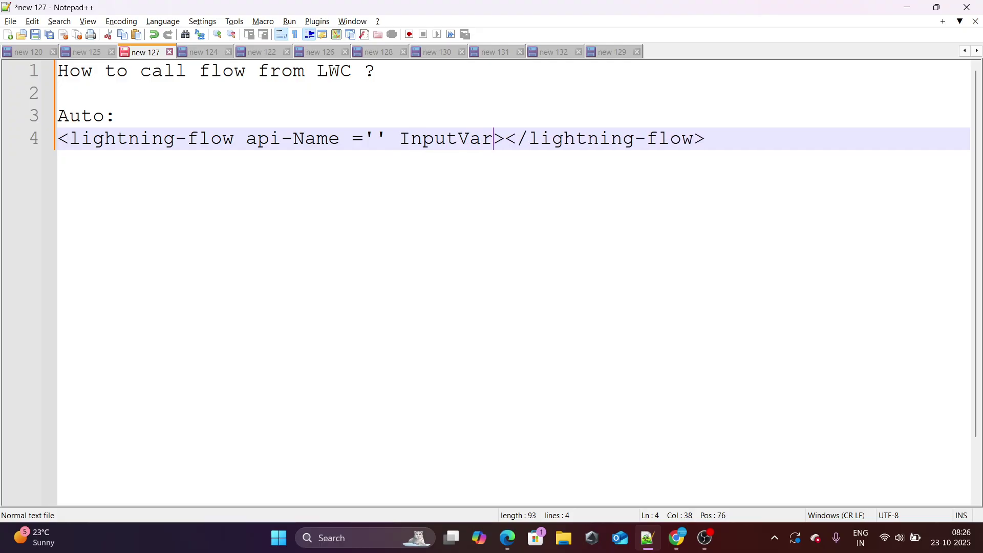
text(iables={})
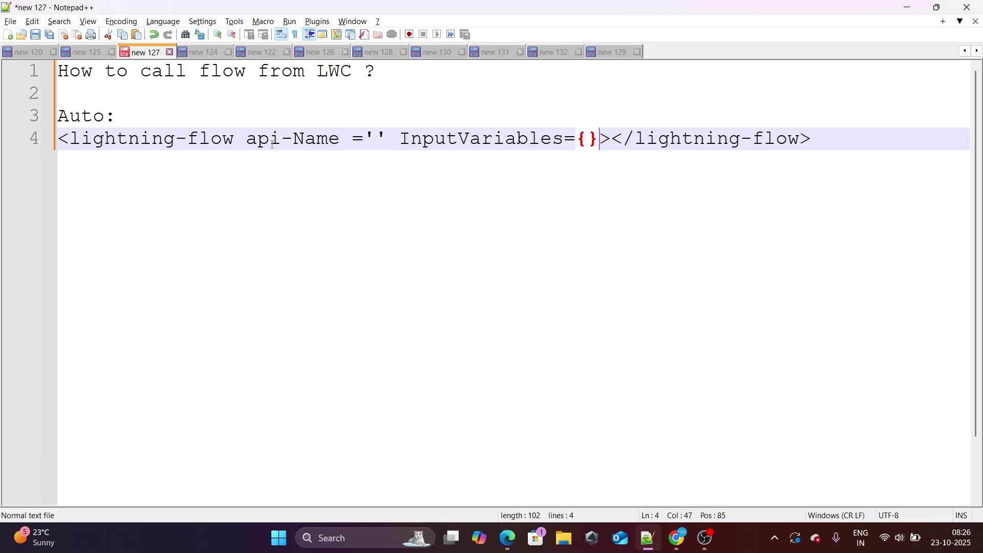
Step: Insert handleNextAction={} after InputVariables={} in the lightning-flow tag
drag(106, 115, 543, 139)
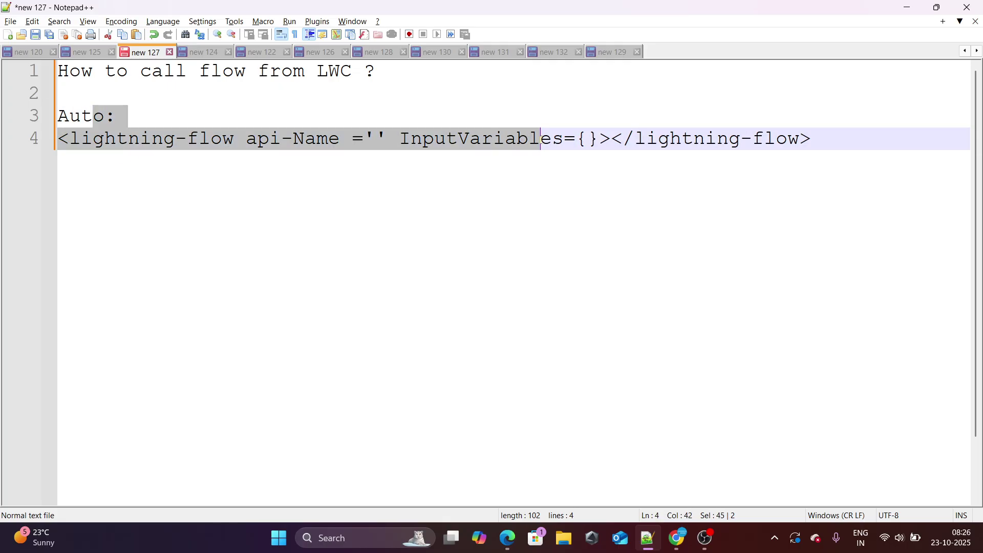
triple_click(544, 143)
double_click(544, 143)
click(611, 139)
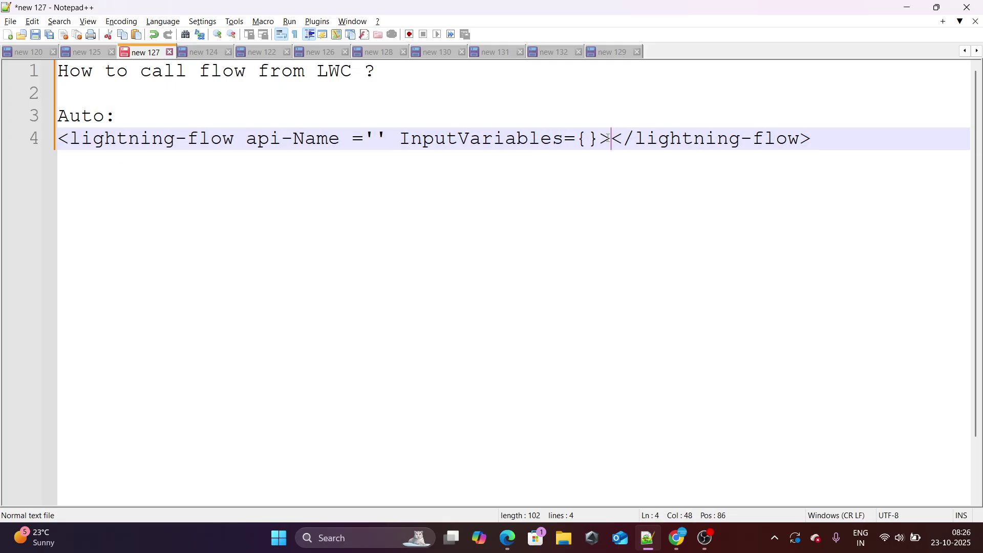
key(Left)
text(handleNext)
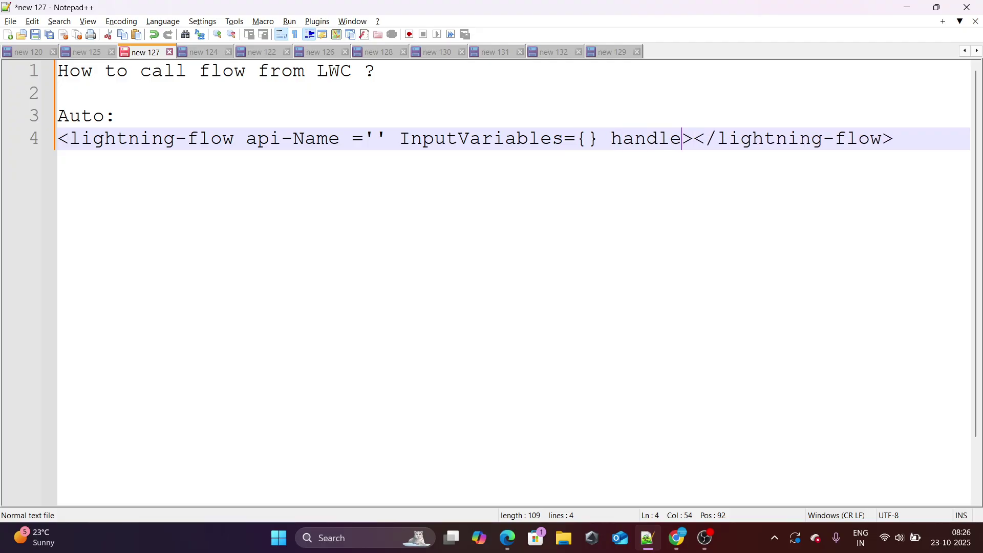
text(Action=)
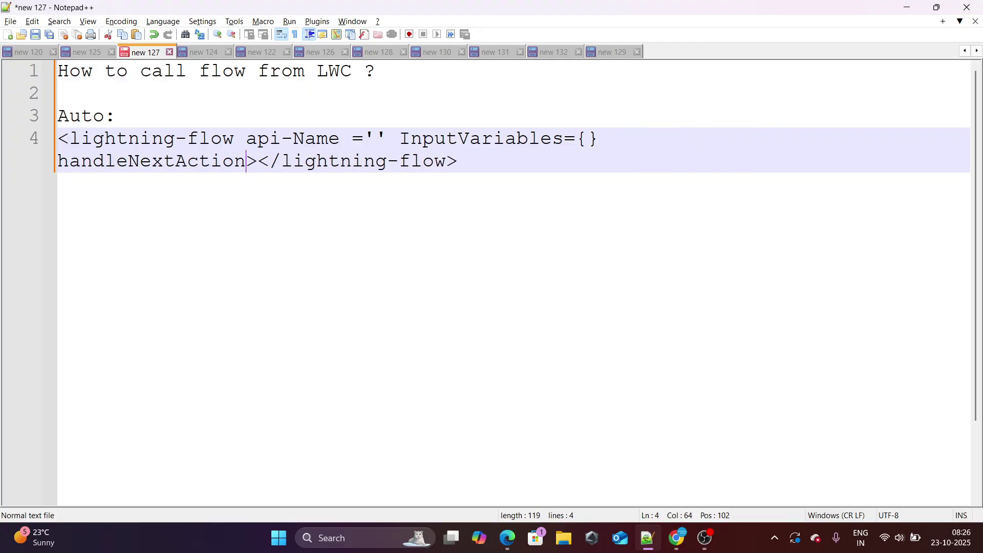
text({})
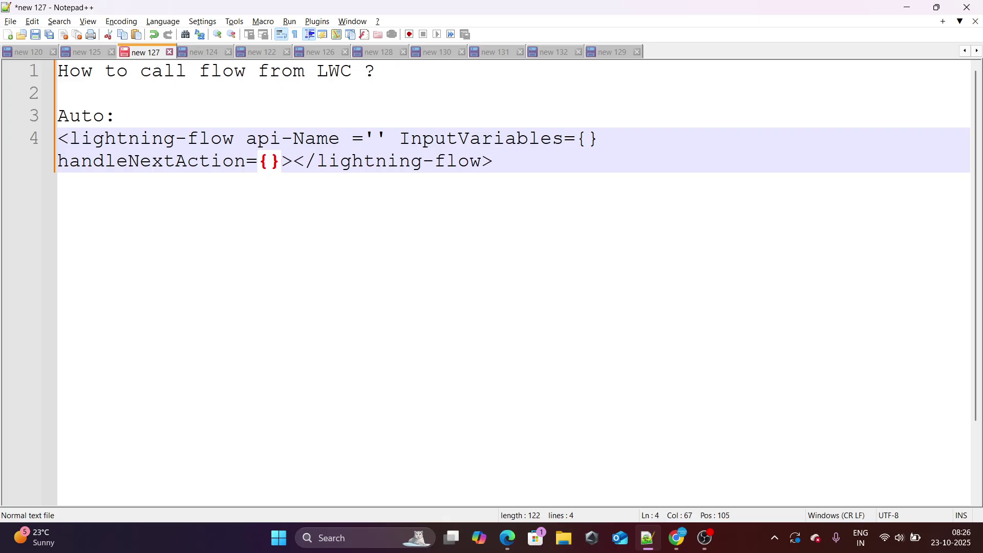
Step: Highlight api-Name, InputVariables, handleNextAction and the whole tag while explaining
drag(226, 144, 401, 144)
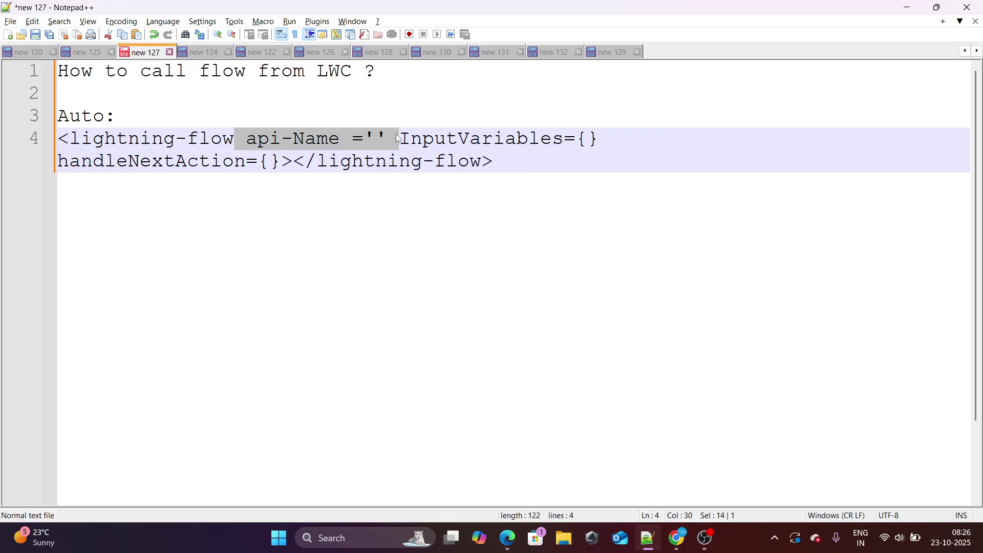
double_click(438, 146)
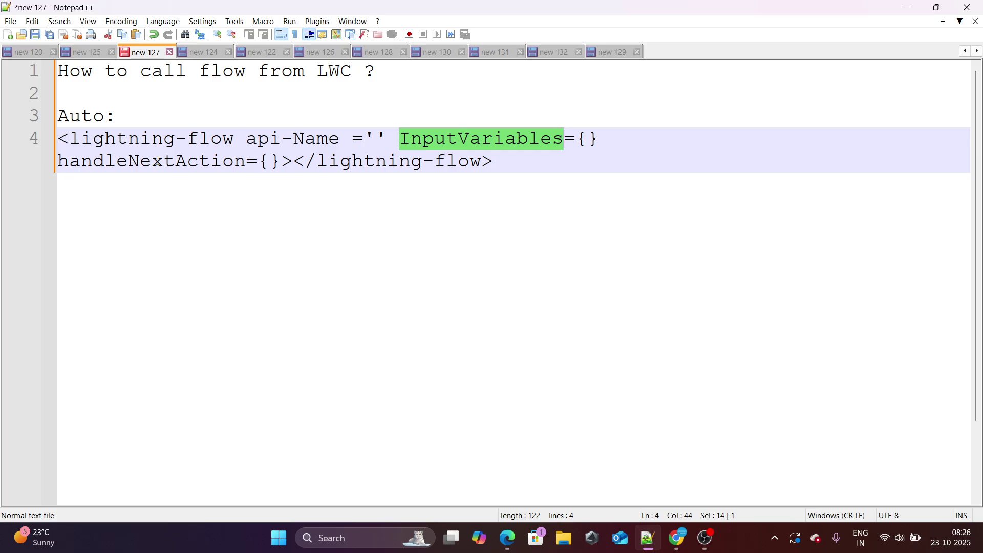
double_click(159, 163)
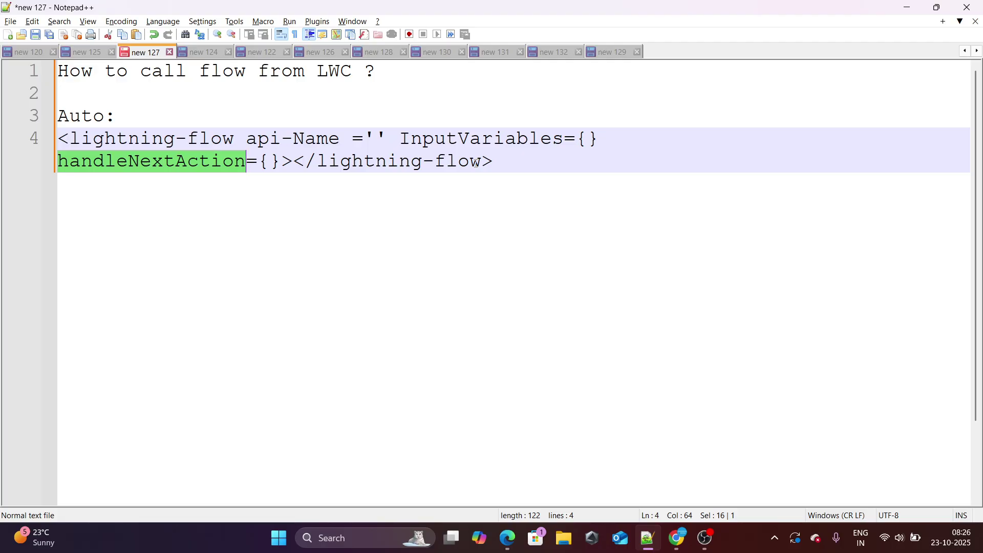
drag(509, 169, 56, 139)
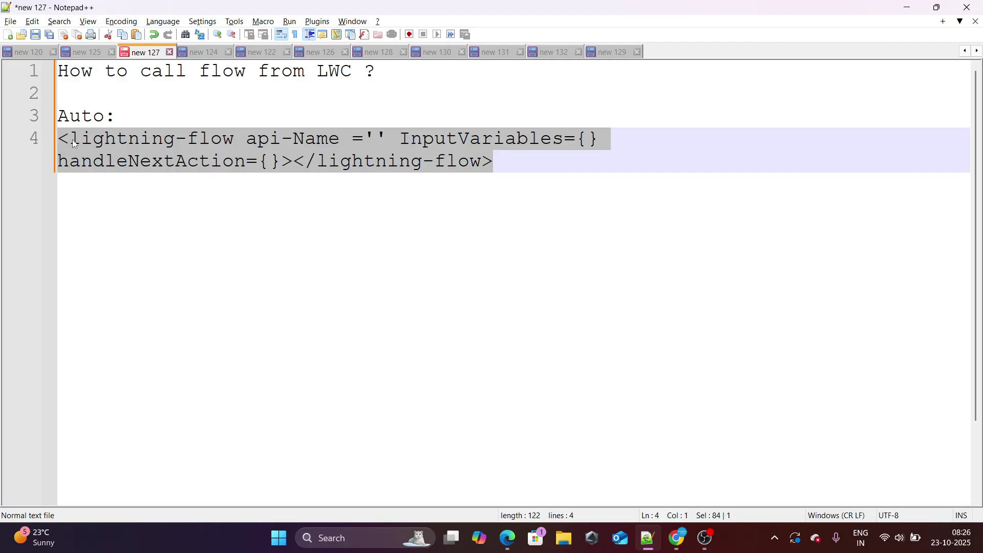
double_click(239, 156)
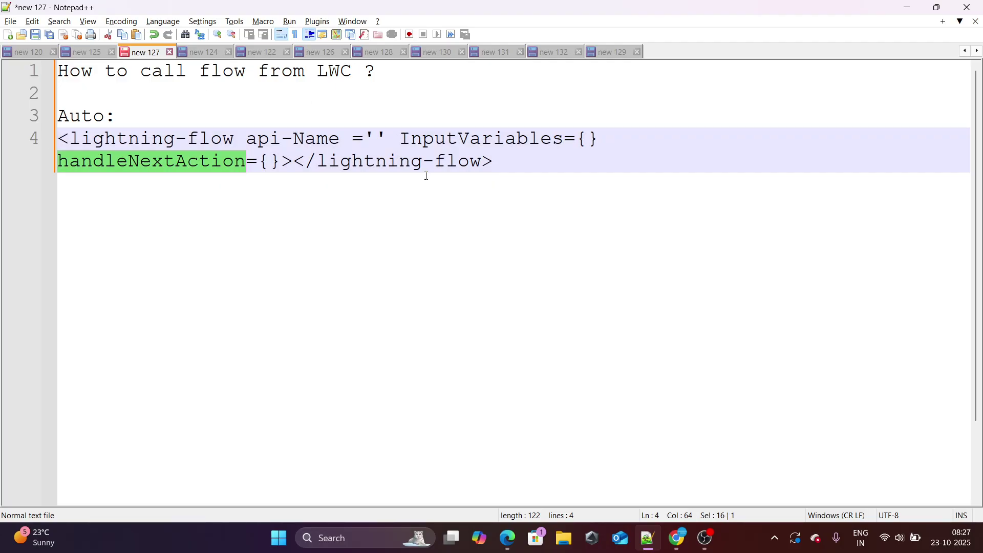
drag(500, 162, 132, 175)
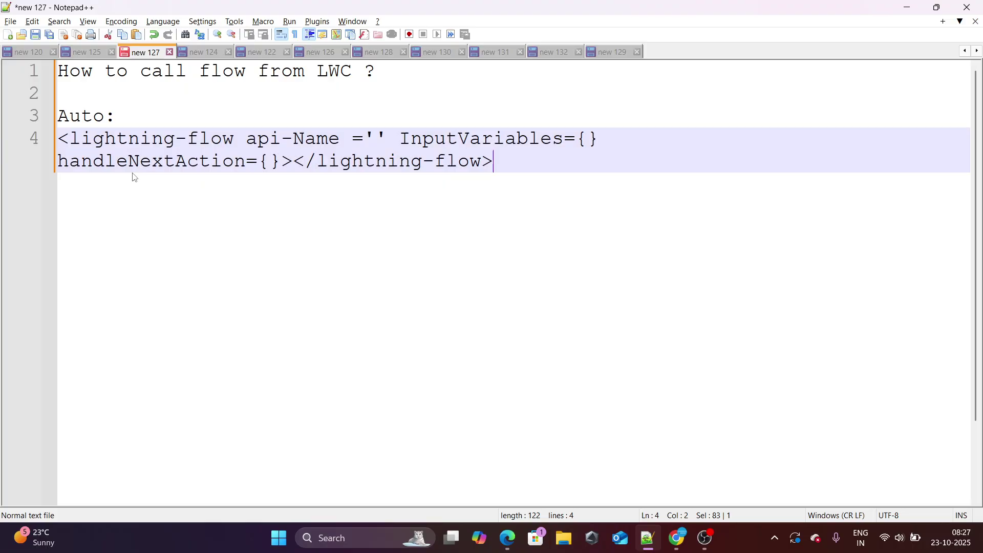
click(207, 54)
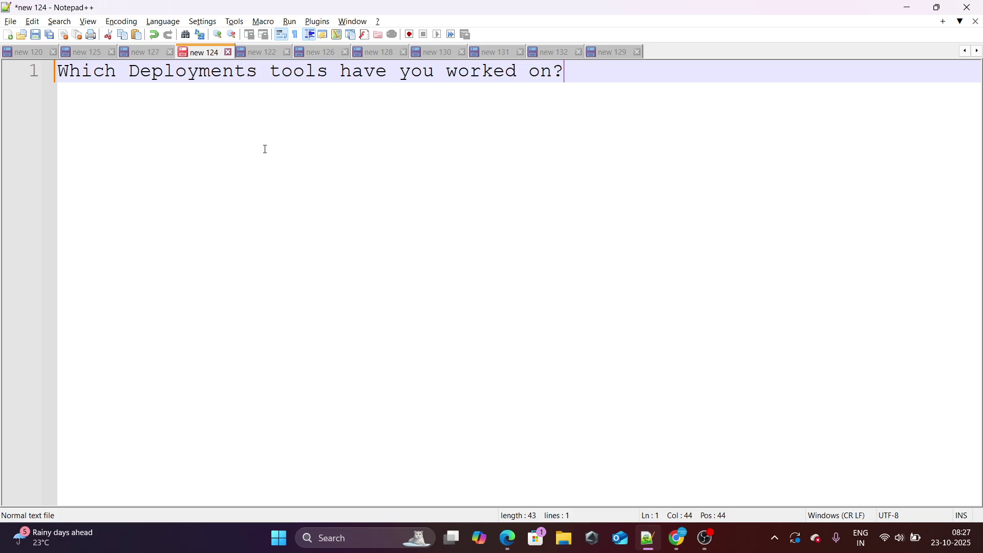
drag(567, 87, 24, 80)
key(End)
drag(274, 85, 611, 62)
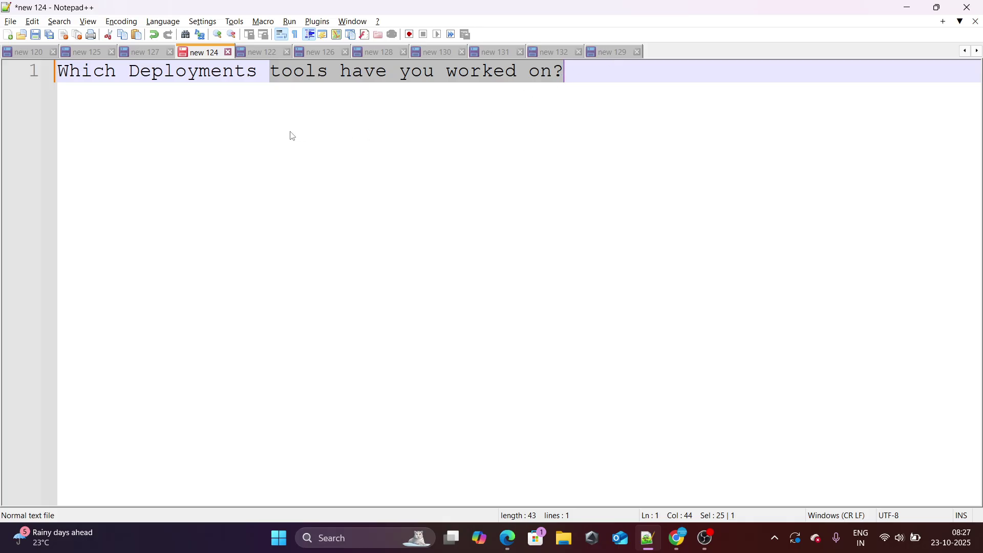
double_click(214, 77)
click(257, 76)
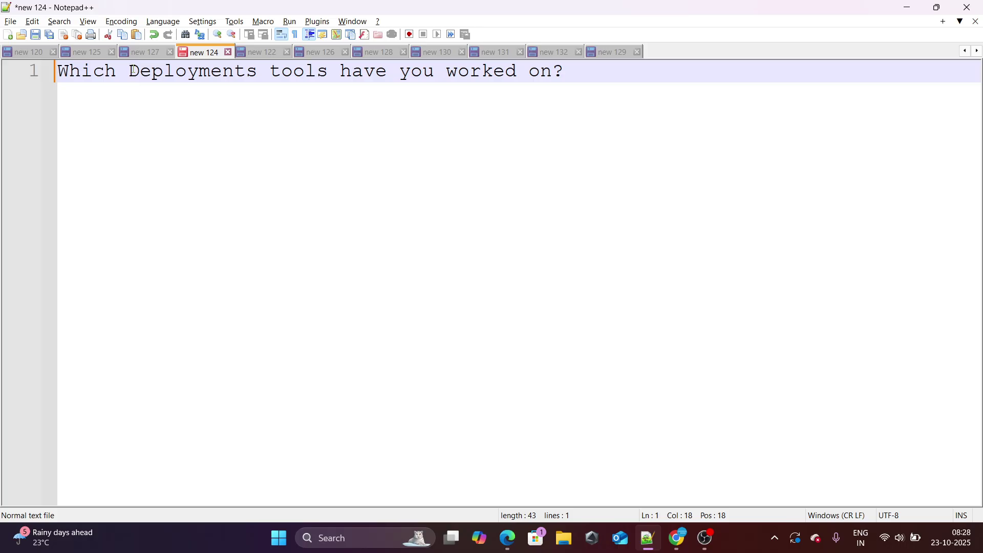
drag(132, 71, 328, 69)
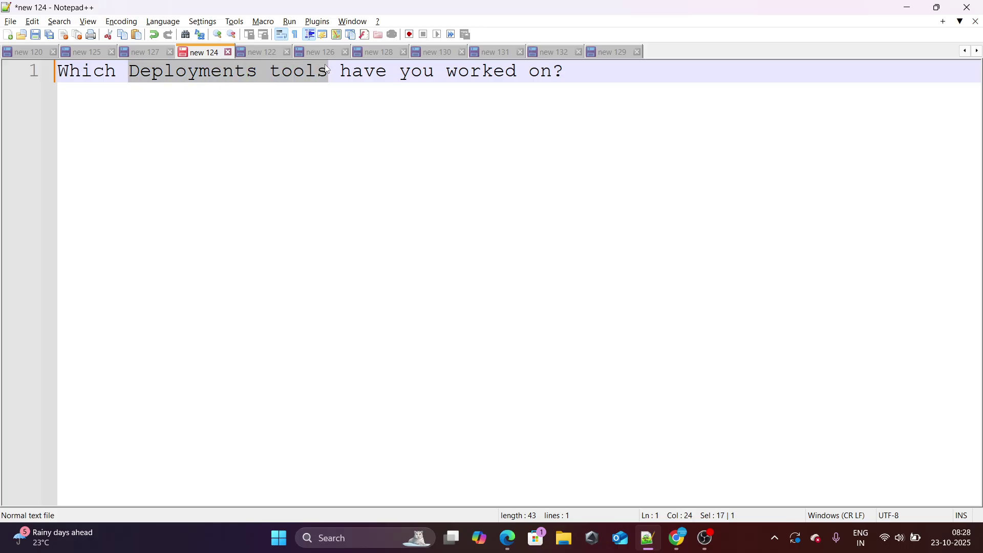
key(End)
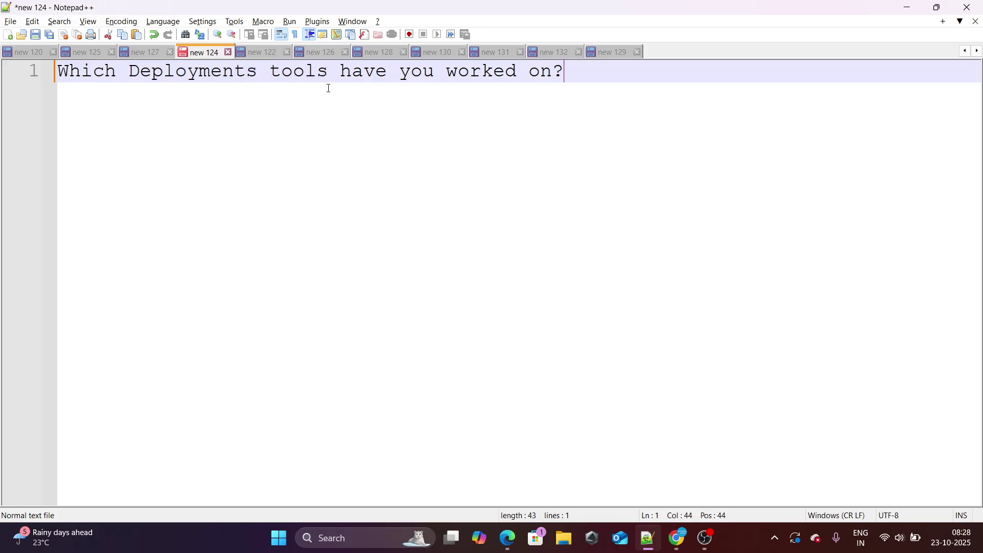
Step: Open the new 122 note and highlight async and apex in 'What is async apex ?' while explaining
click(254, 53)
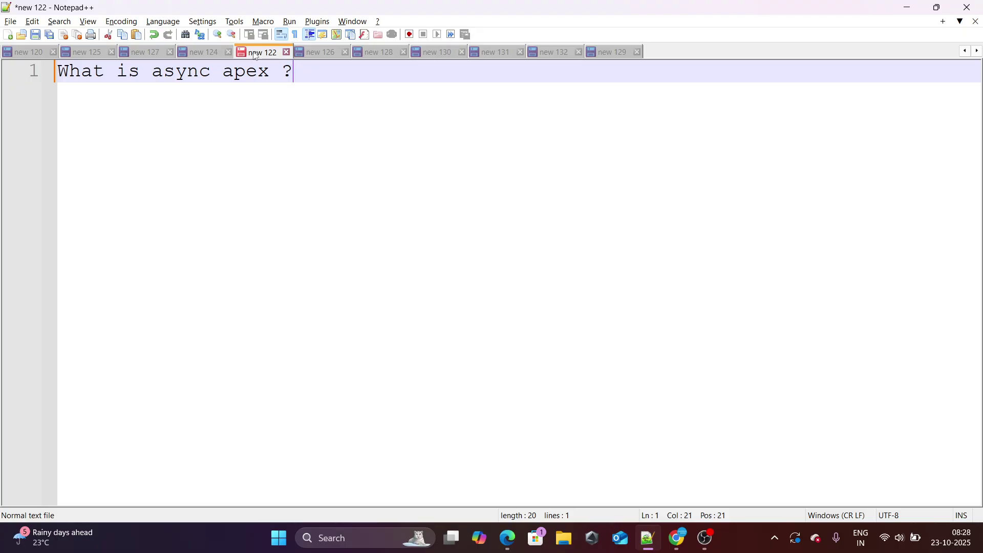
double_click(173, 80)
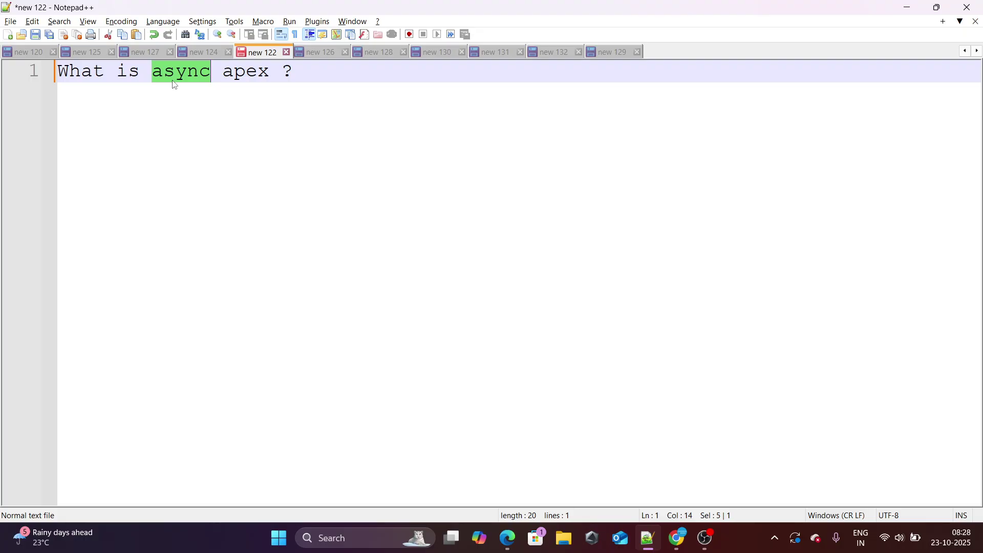
drag(284, 95, 196, 75)
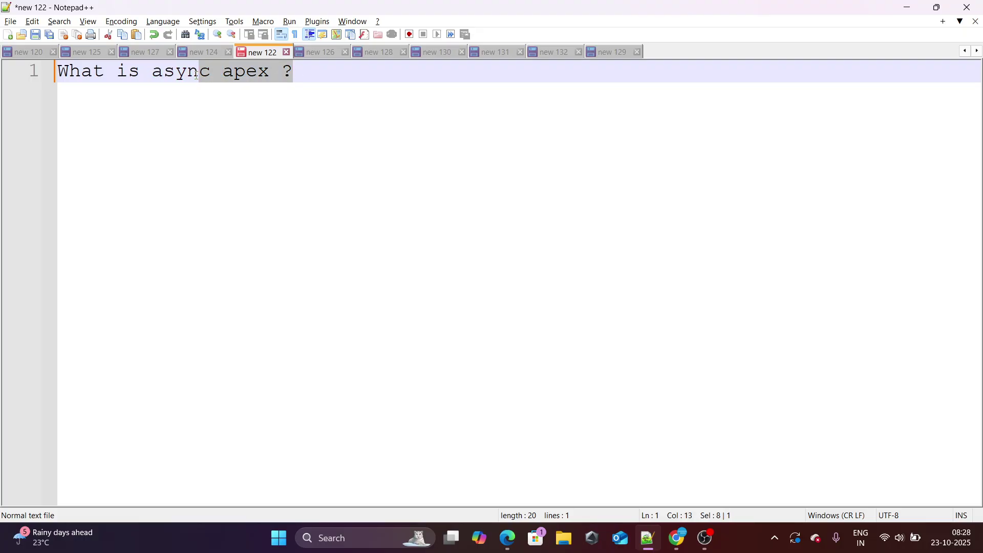
double_click(196, 75)
click(230, 72)
double_click(240, 80)
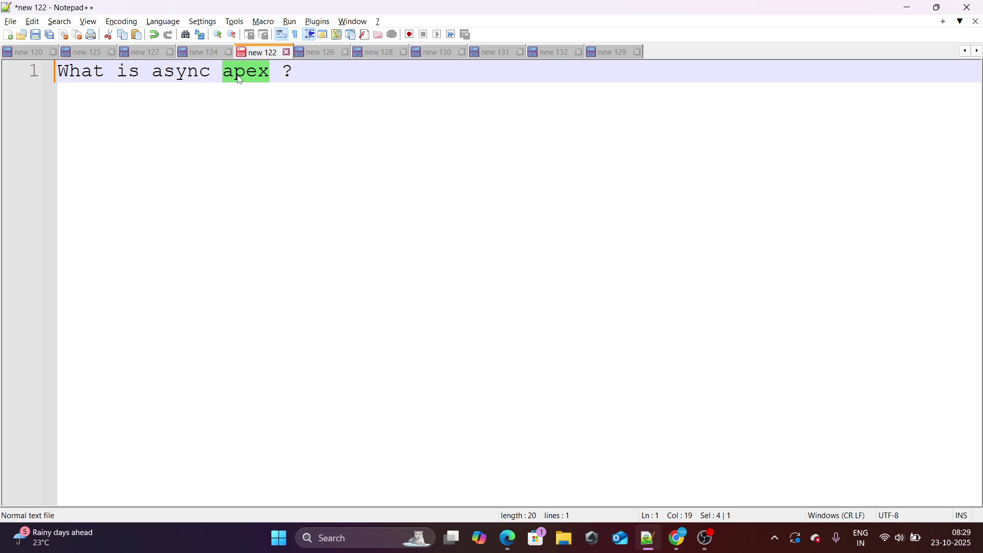
double_click(179, 82)
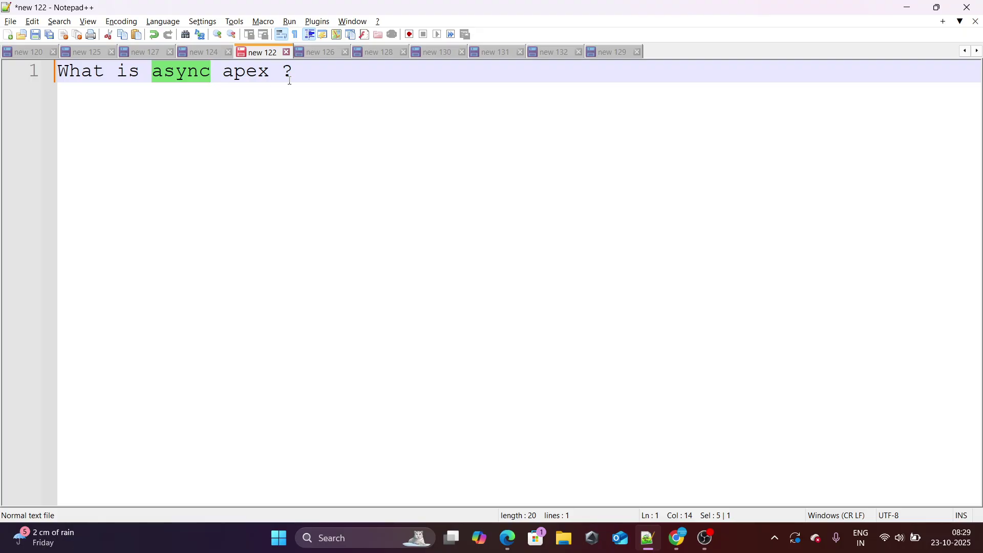
Step: Under the Batch vs Future question, add the headings 'Batch : Interface' and 'Future : Method'
click(328, 51)
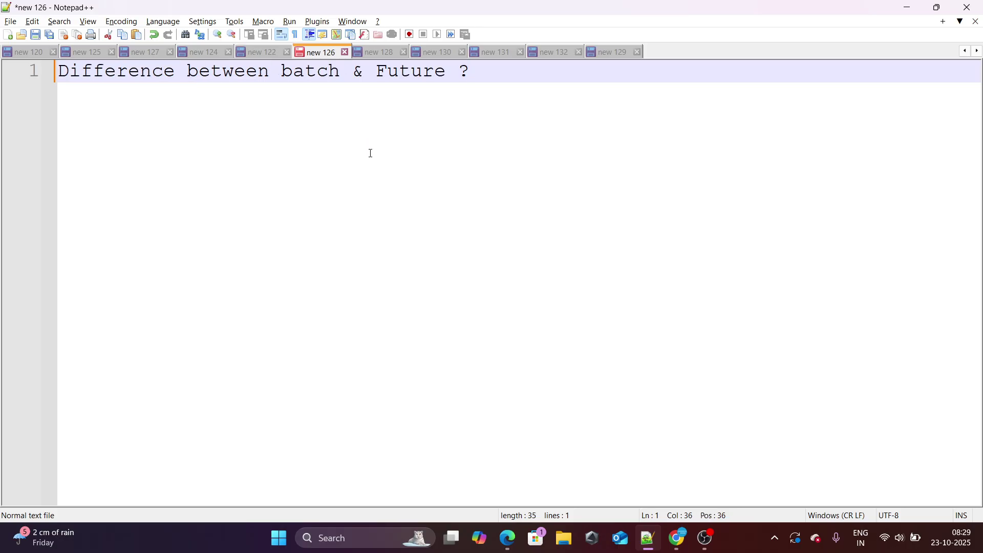
drag(502, 89, 62, 71)
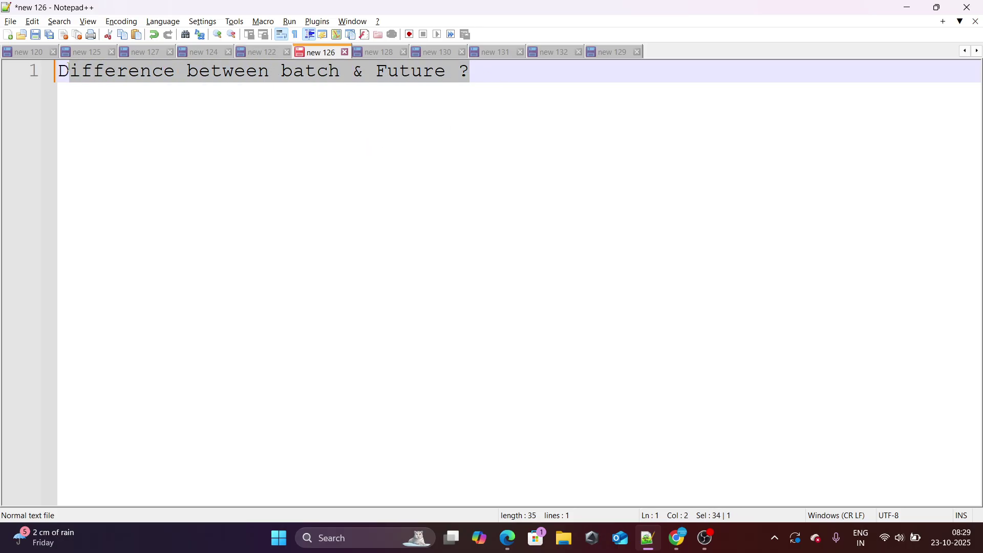
click(141, 86)
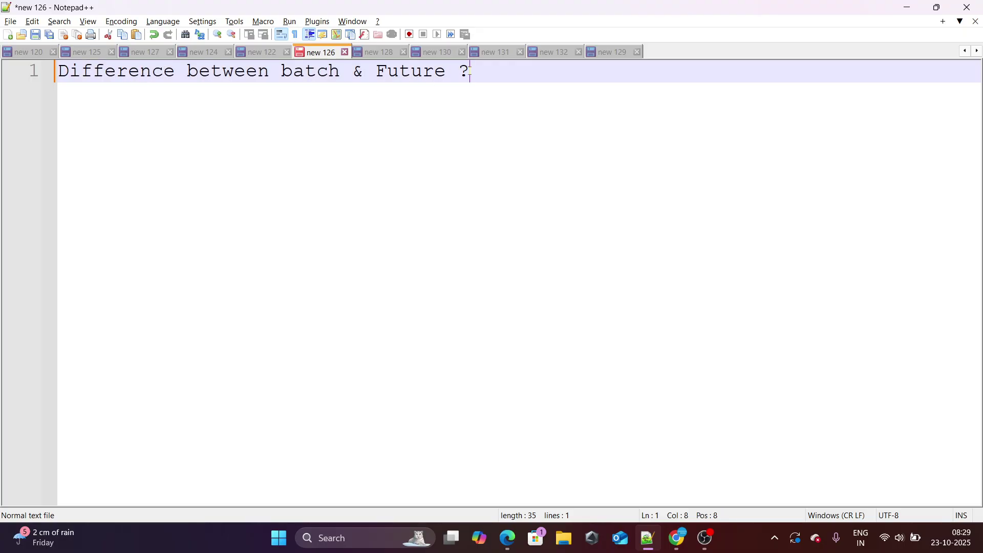
click(470, 72)
key(Return)
key(Return)
text(Batch )
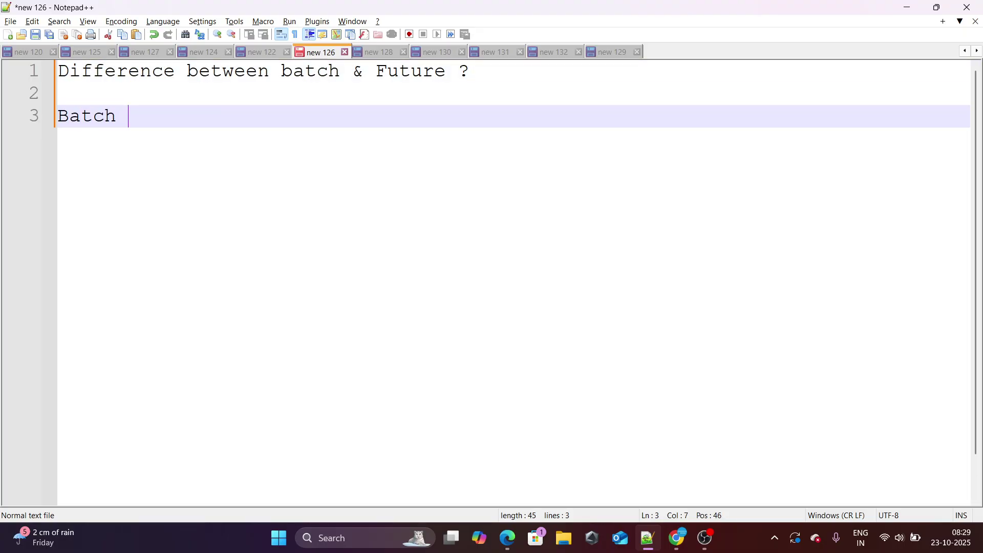
text(: Interga)
key(BackSpace)
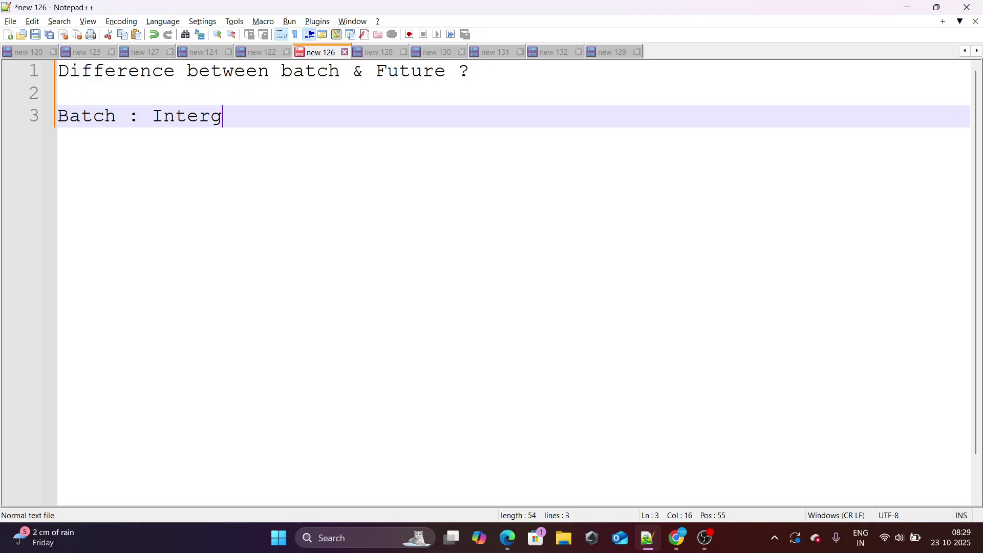
key(BackSpace)
text(facce)
key(Return)
key(Return)
key(Return)
text(Fu)
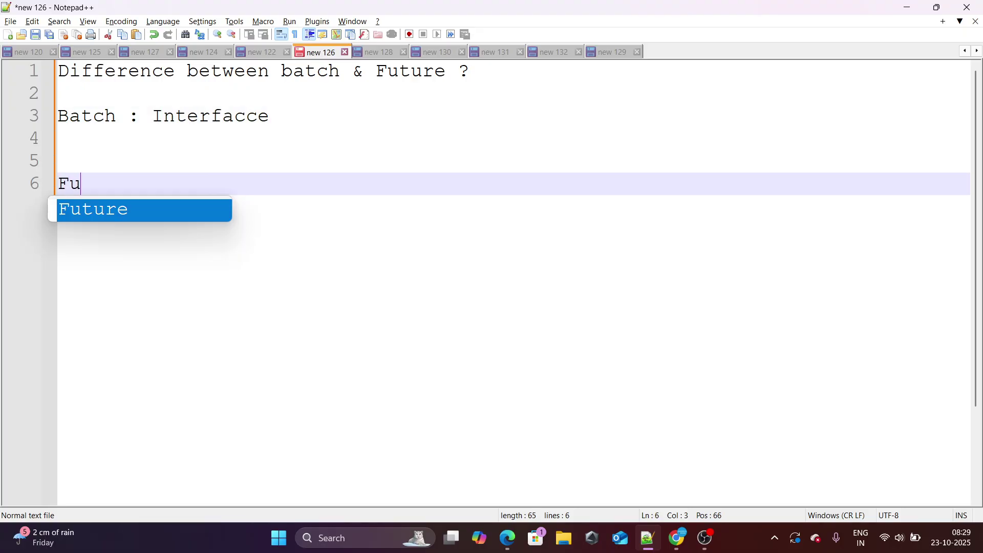
text(ture)
key(BackSpace)
key(BackSpace)
text(ure : )
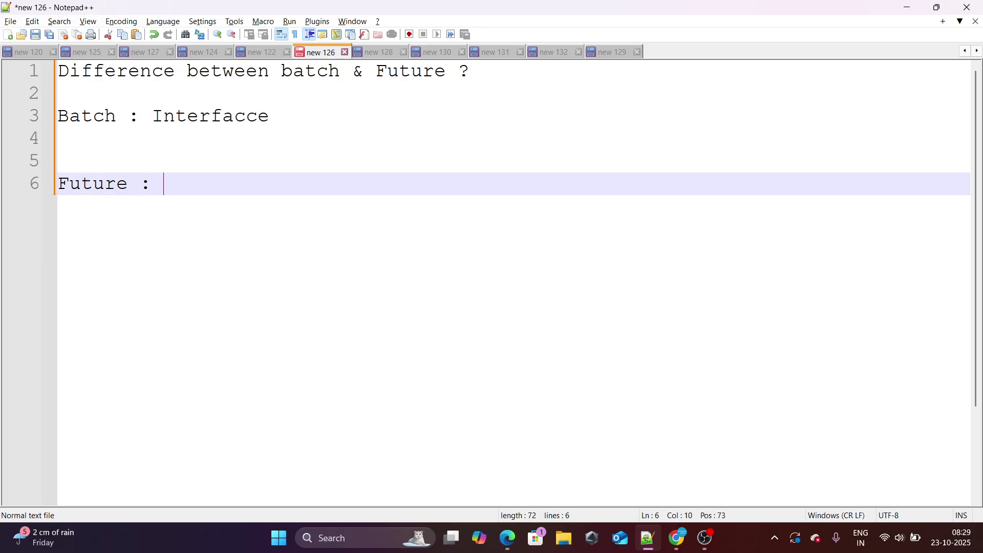
text(Method)
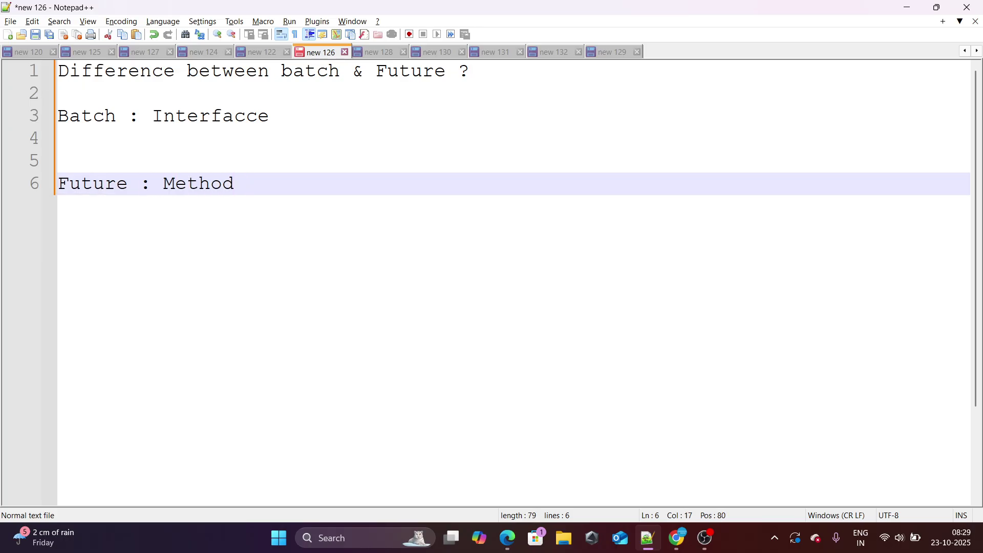
Step: Add 'Start Execute Finish' under Batch and 'Itselft is a method' under Future
click(307, 125)
key(Return)
text(St)
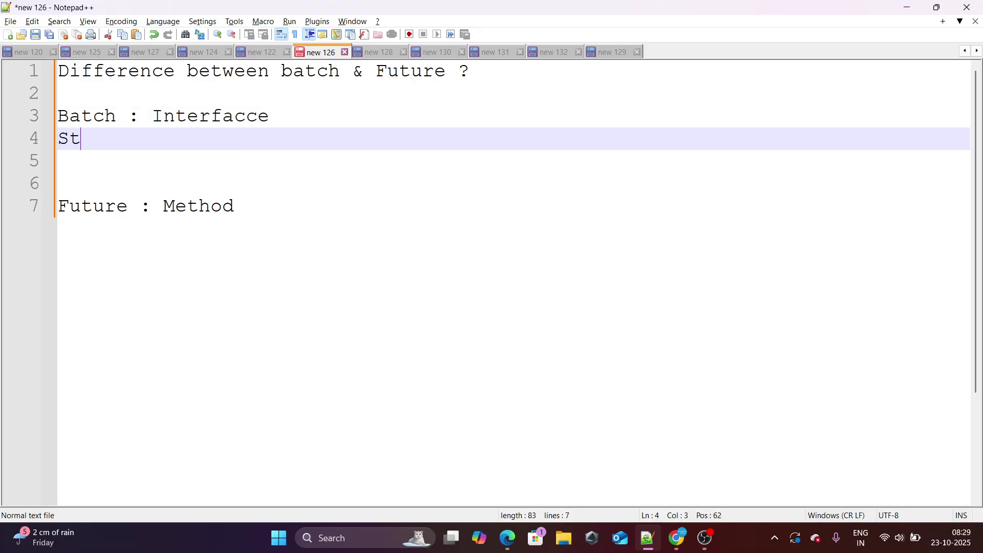
text(art Execute )
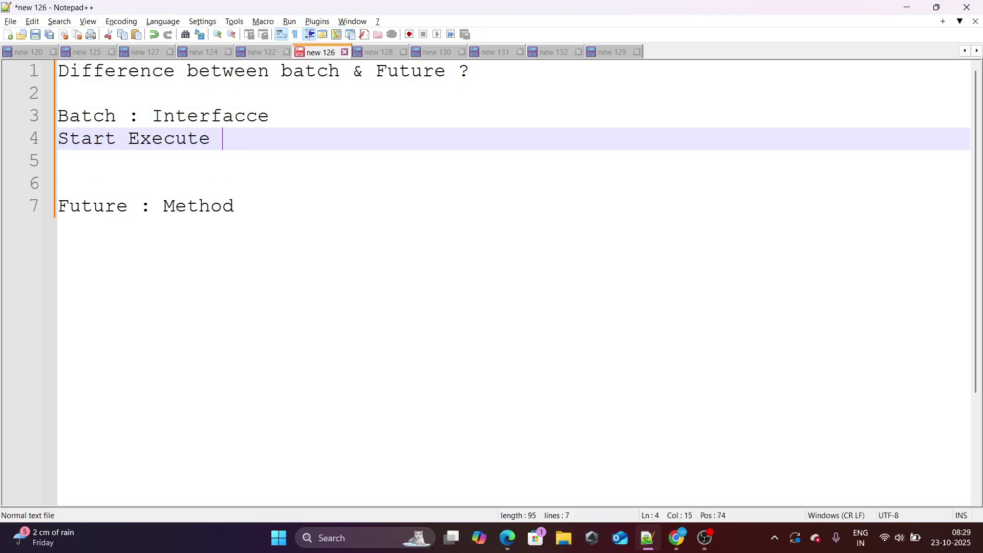
text(Finish)
key(Down)
key(Down)
key(Down)
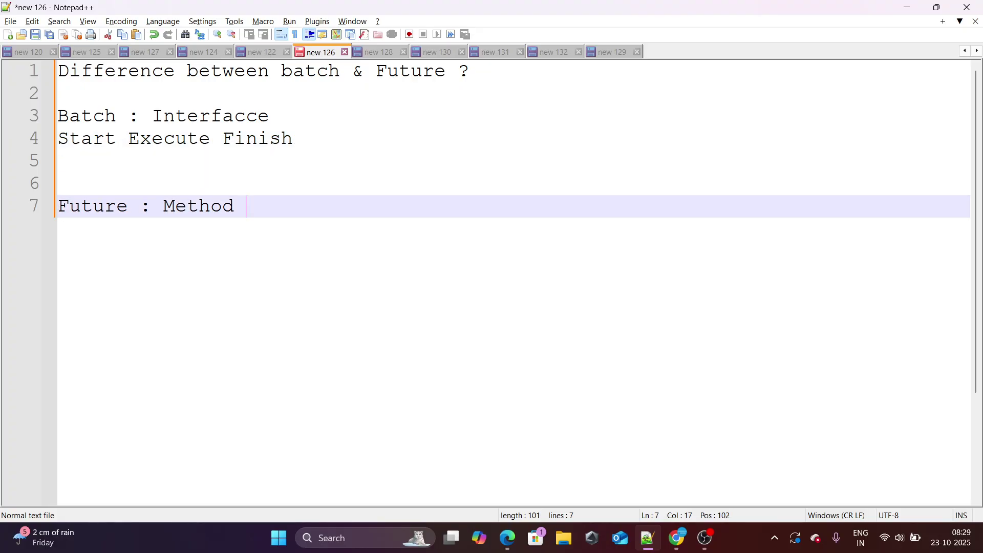
key(Return)
text(Its)
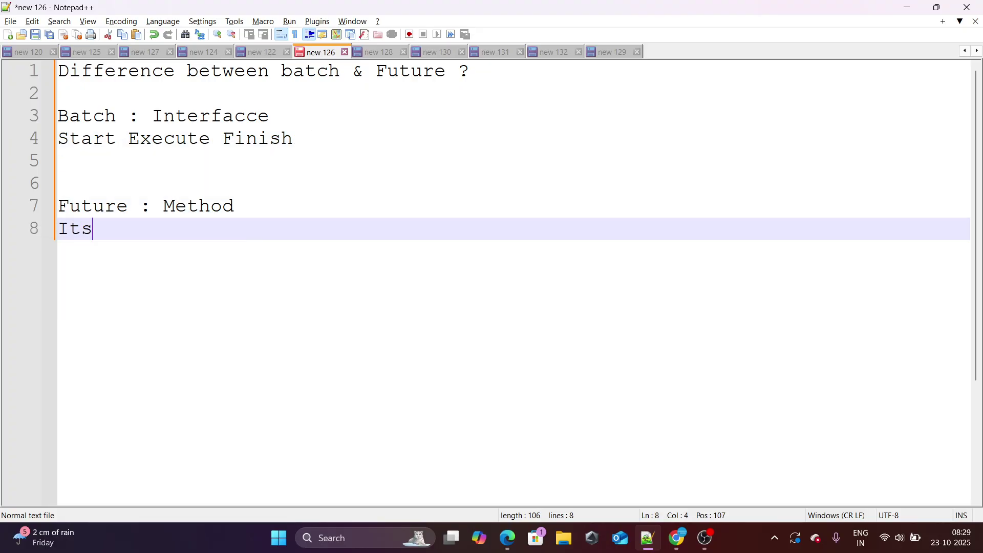
text(elft is a method)
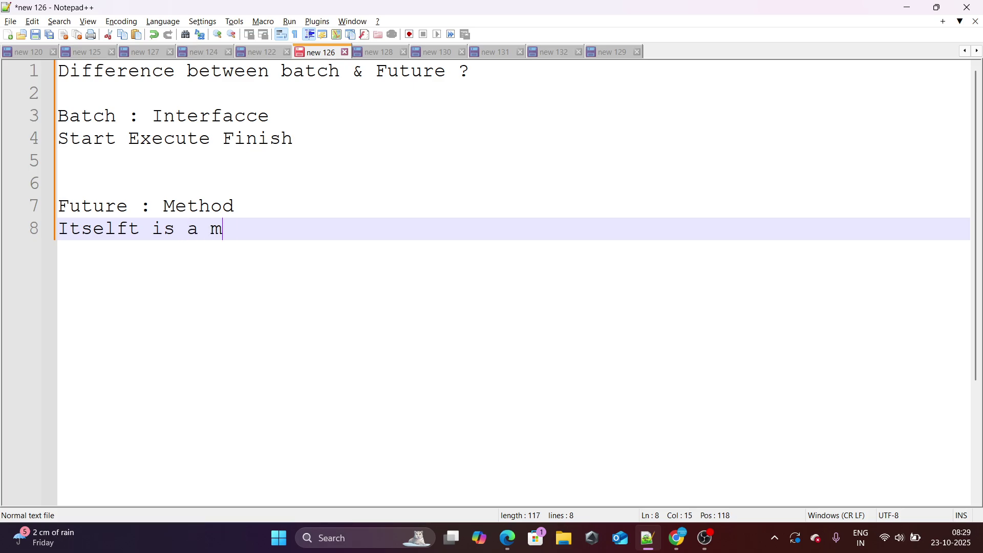
Step: Note 'Chaining is possible' for Batch and 'Chaining not Possible' for Future
click(320, 139)
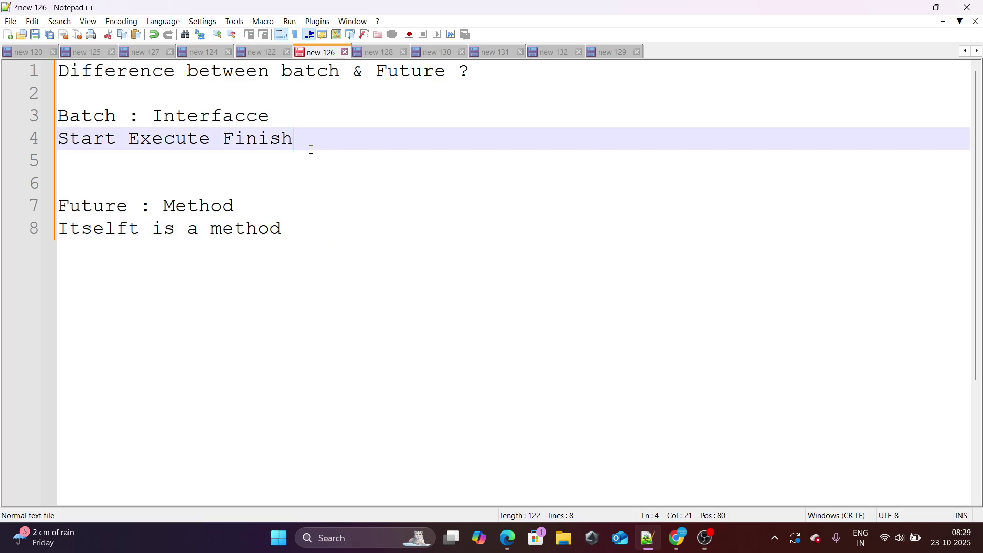
key(Return)
text(Chaining is )
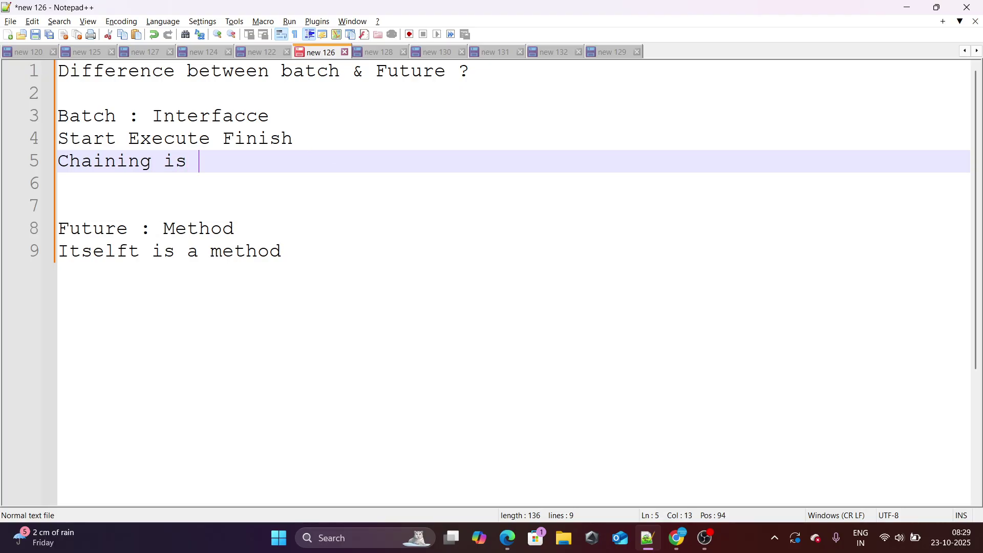
text(possible)
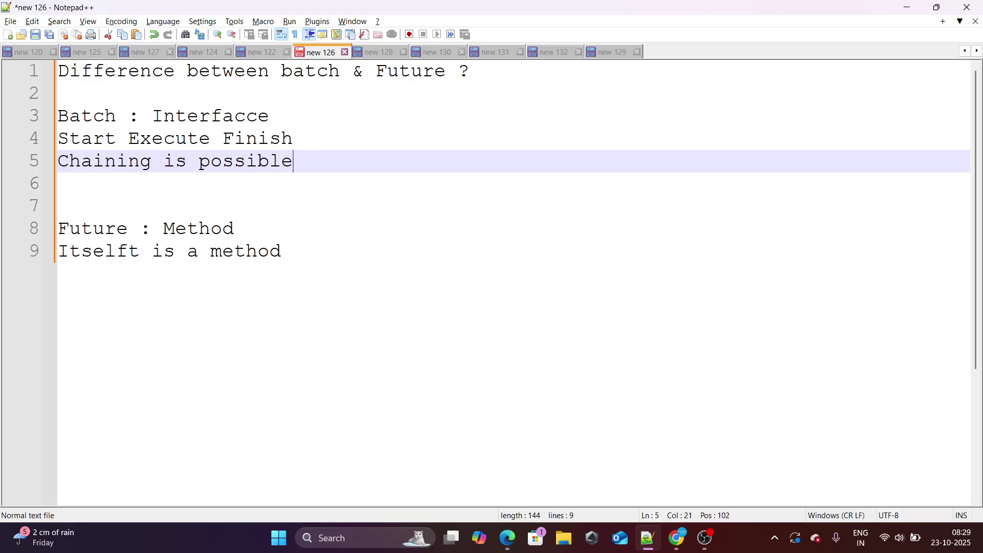
click(335, 265)
key(Return)
text(Chai)
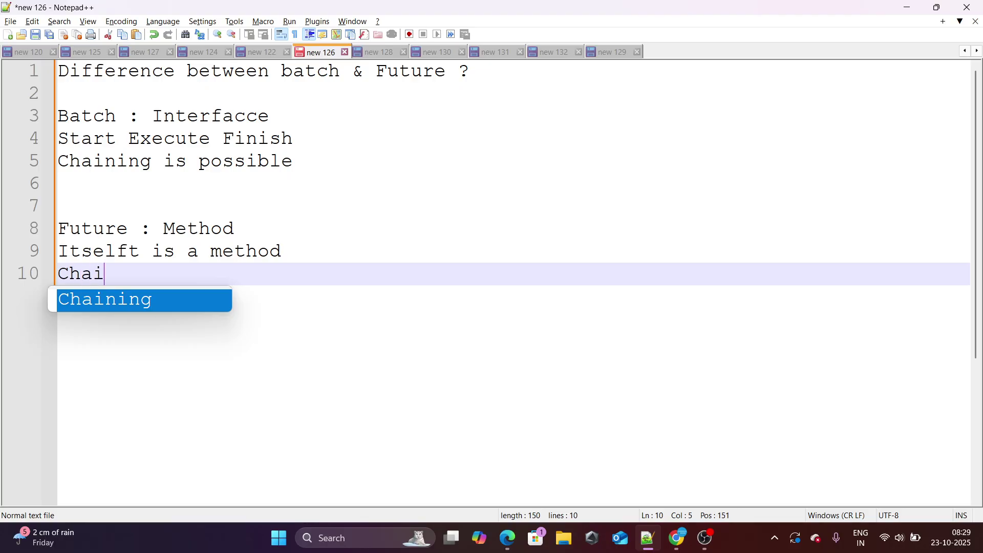
text(ning not Po)
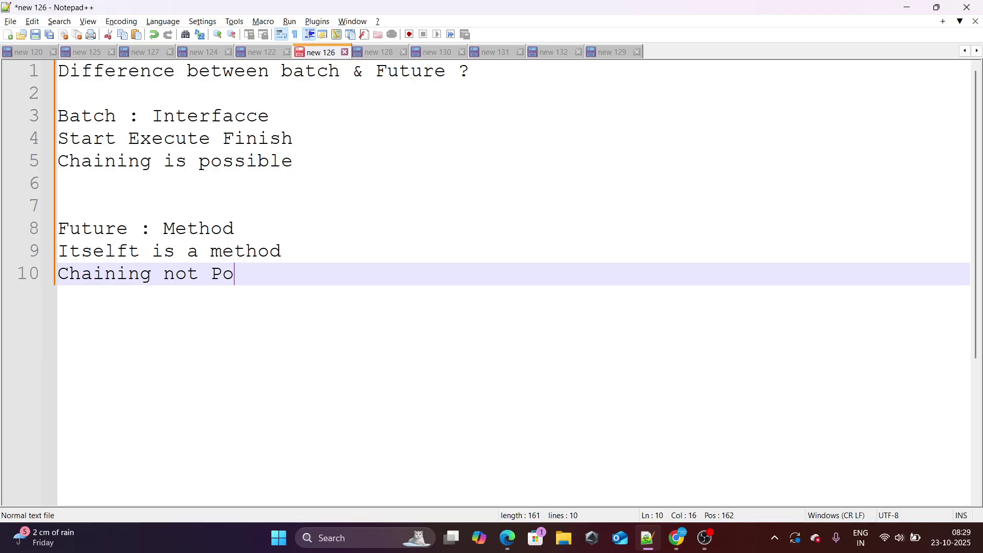
text(ssible)
Step: Add 'Provides Job Id' under Batch and 'Does not provide Job Id' under Future
click(349, 180)
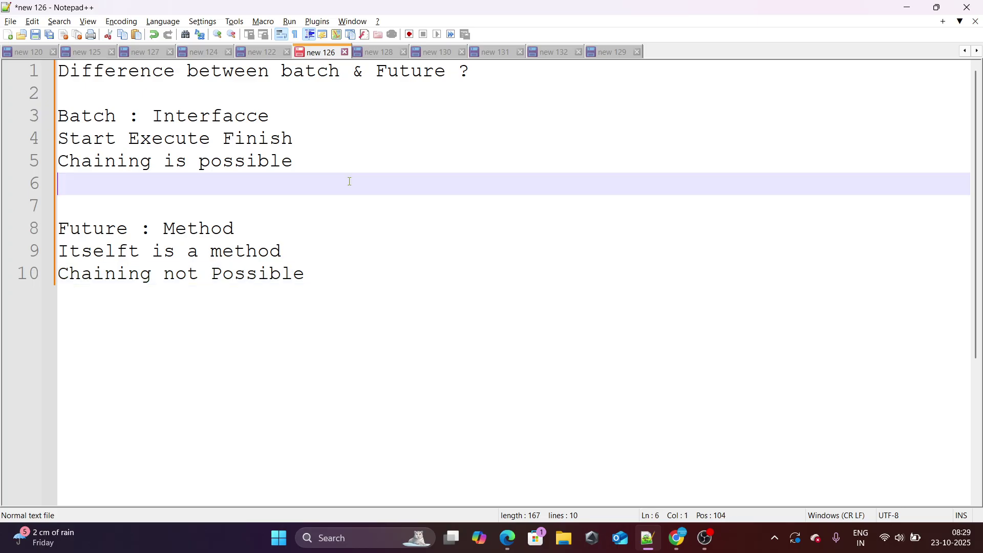
click(333, 160)
key(Return)
text(Pro)
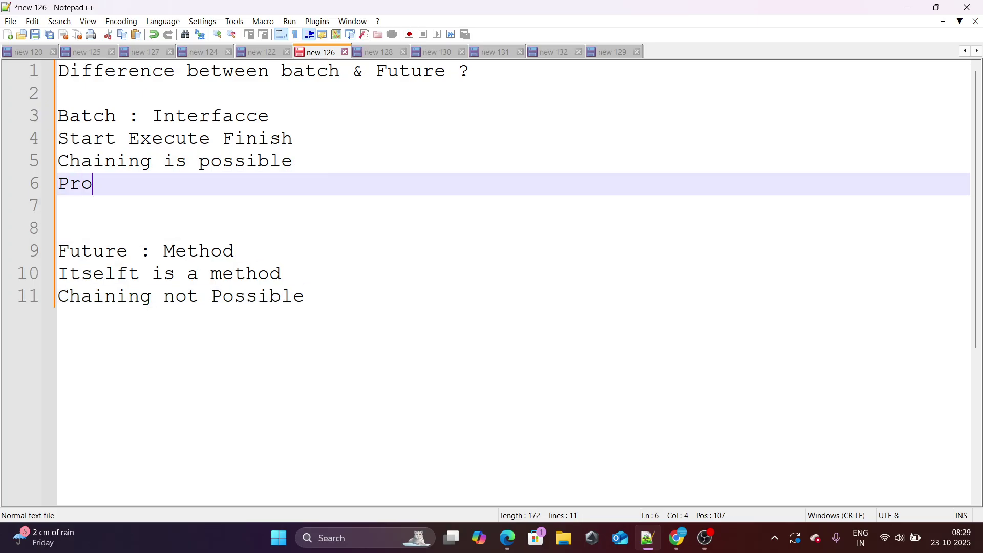
text(vides Job Id)
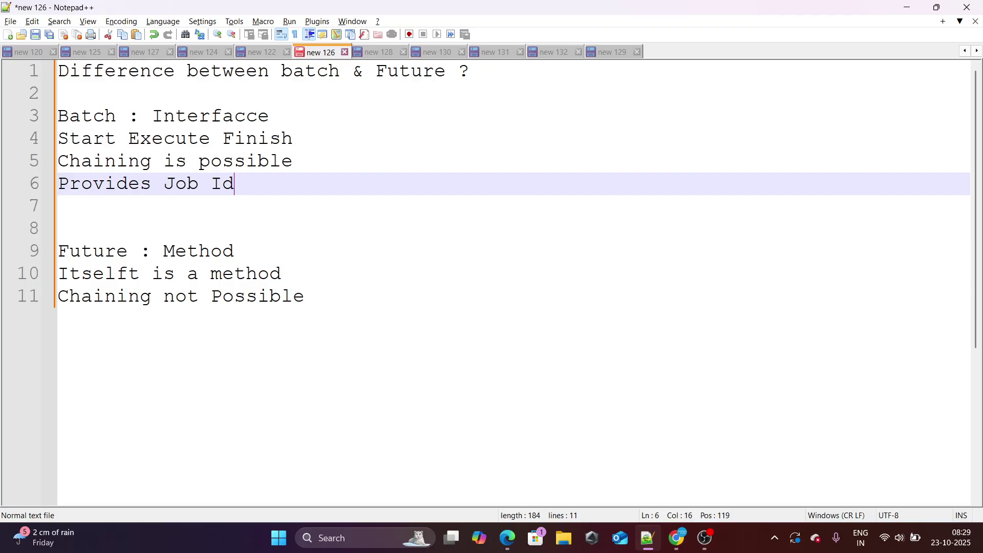
click(340, 296)
key(Return)
text(Doe)
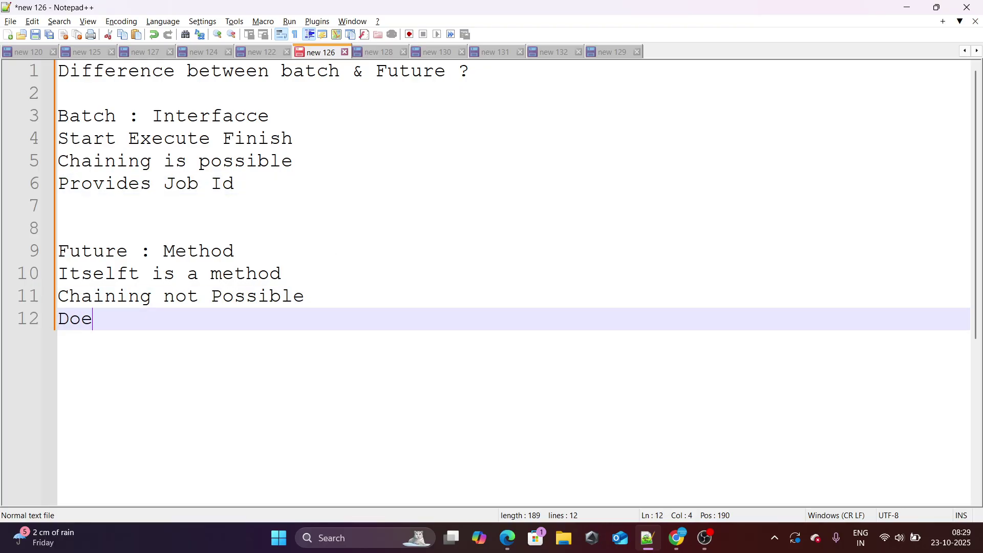
text(s not j)
key(BackSpace)
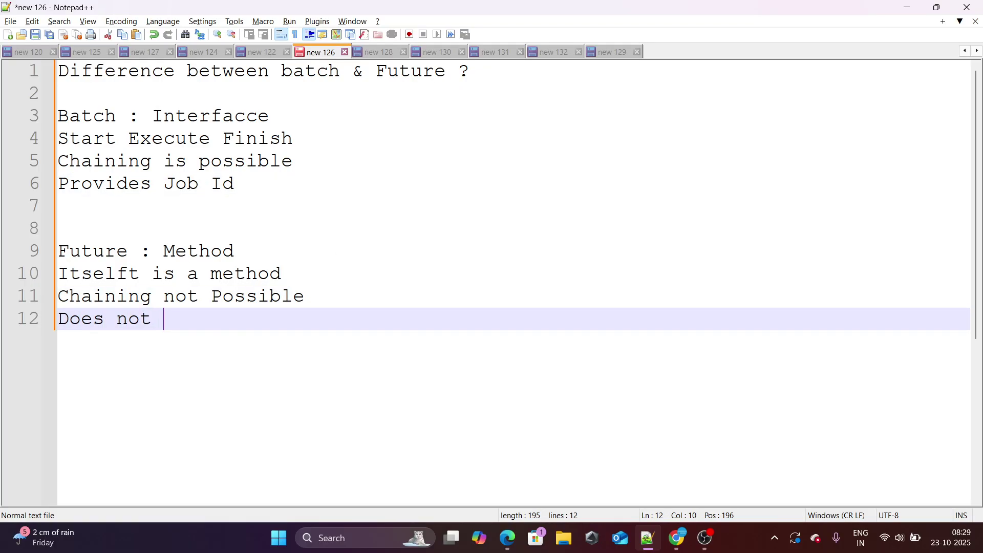
text(provide Job Id)
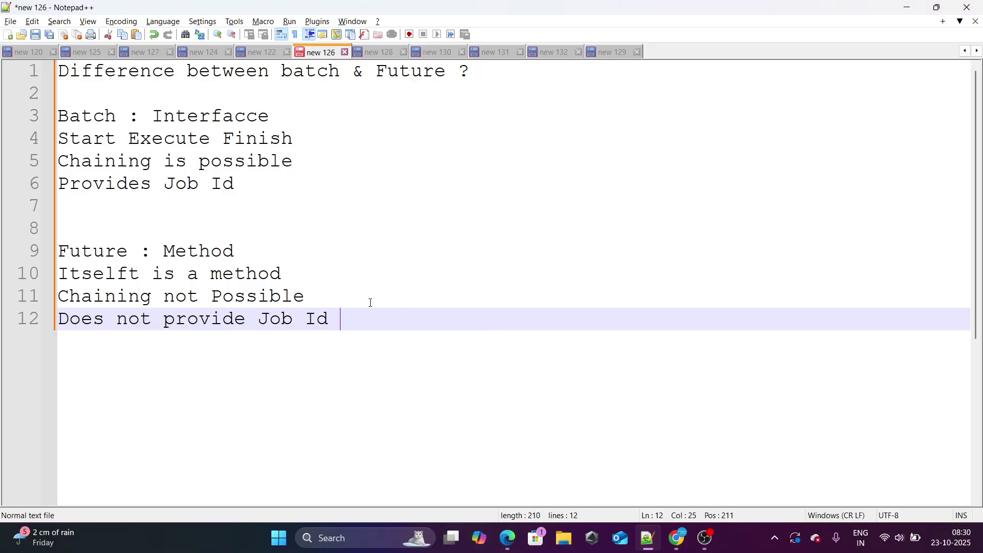
Step: Highlight the Batch and Future points in turn to walk through the comparison
drag(368, 303, 100, 184)
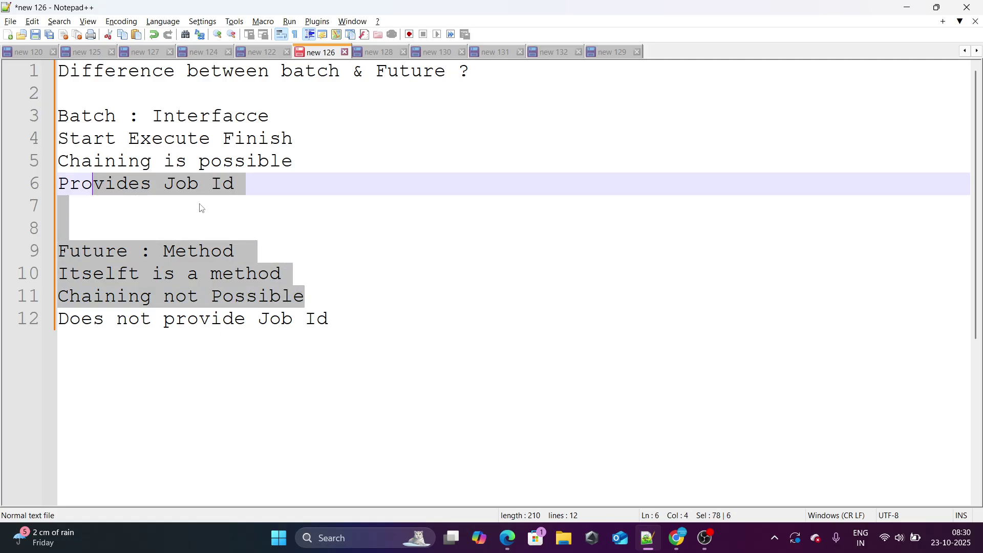
click(173, 212)
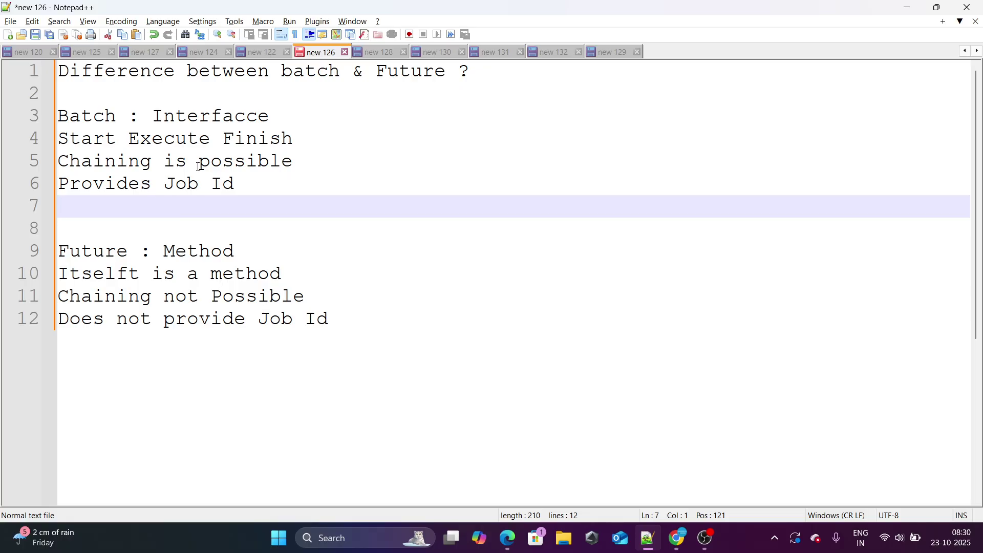
drag(322, 166, 92, 139)
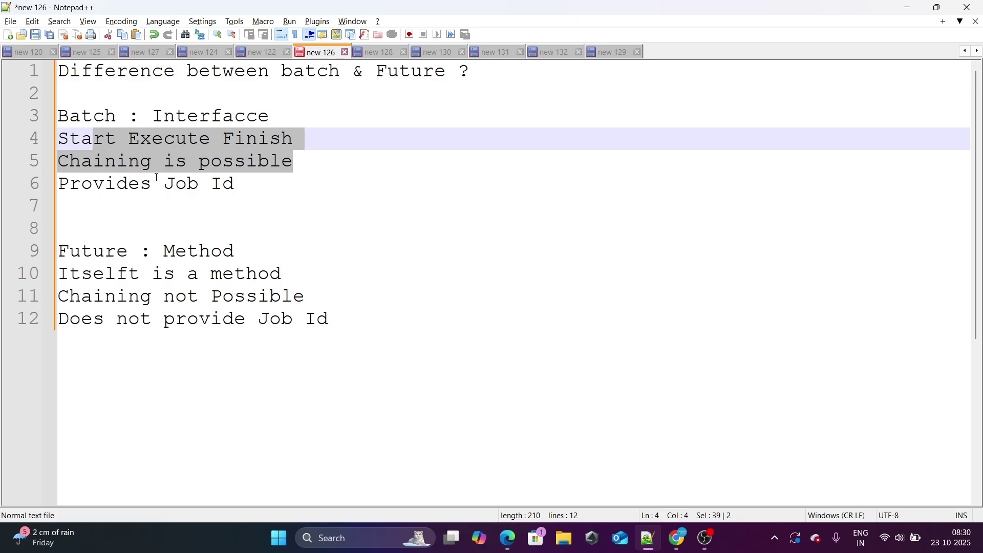
drag(340, 320, 82, 116)
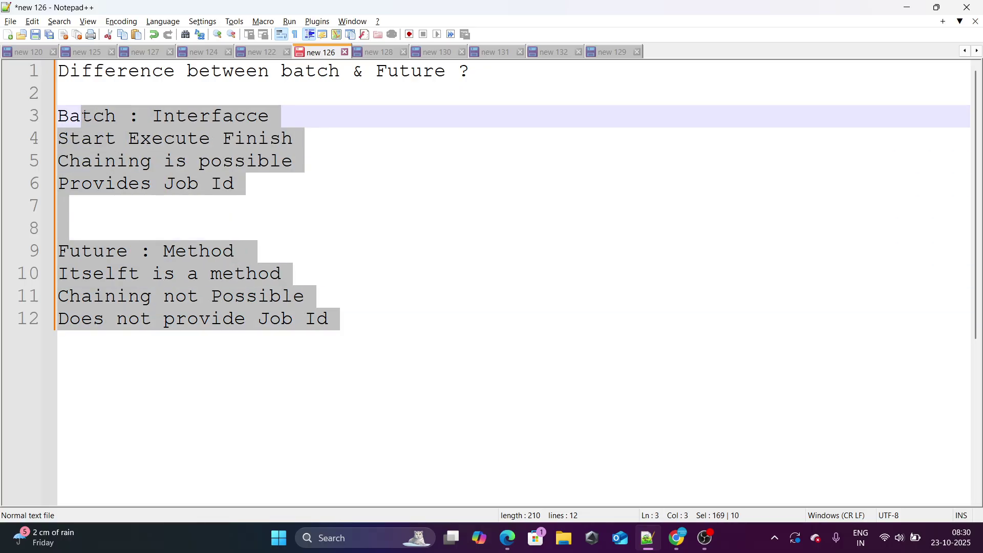
click(106, 116)
drag(481, 72, 376, 55)
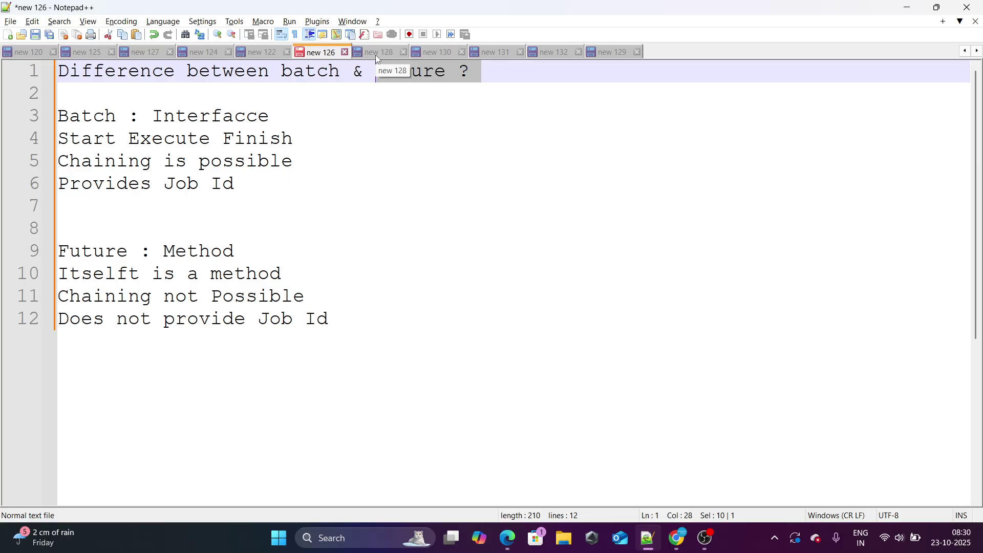
drag(341, 320, 175, 184)
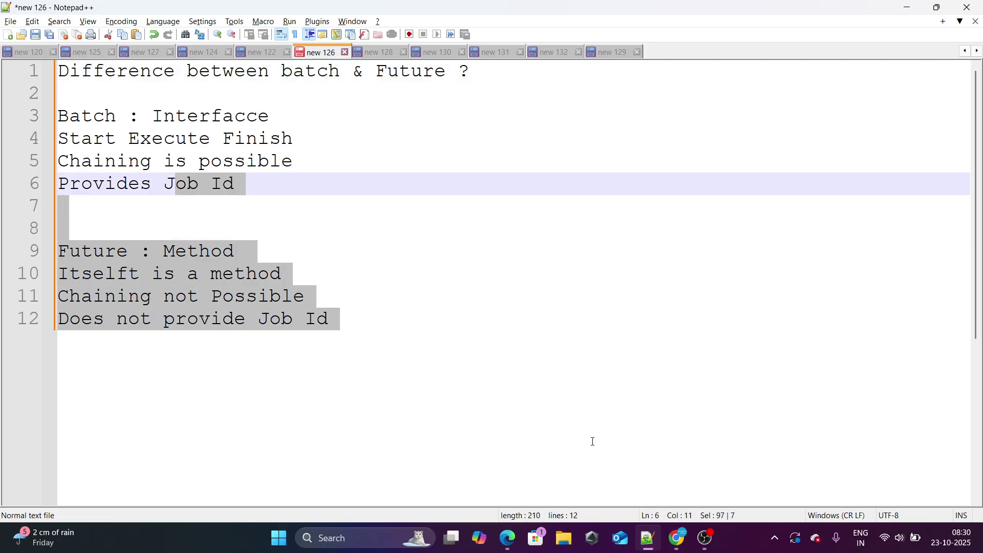
click(707, 537)
click(707, 538)
click(537, 231)
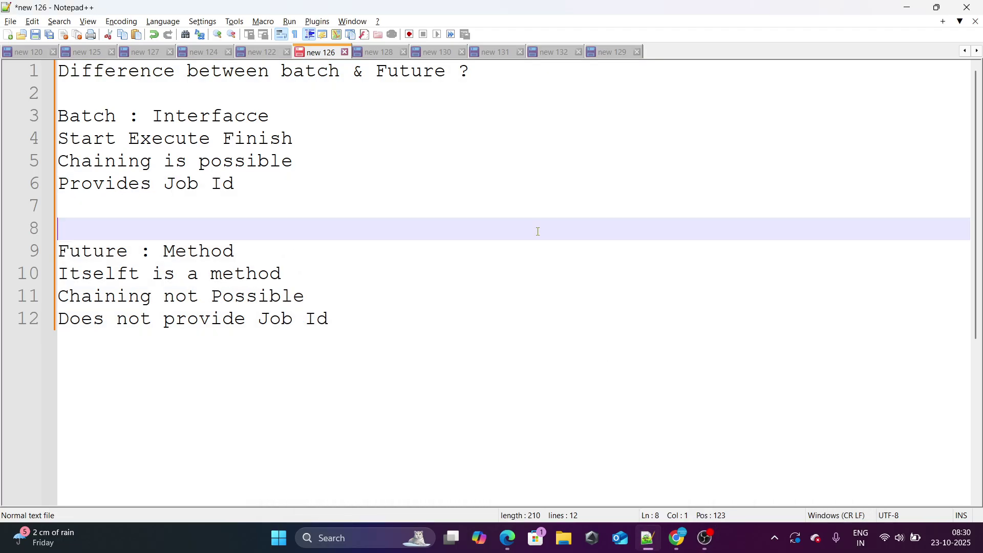
click(381, 53)
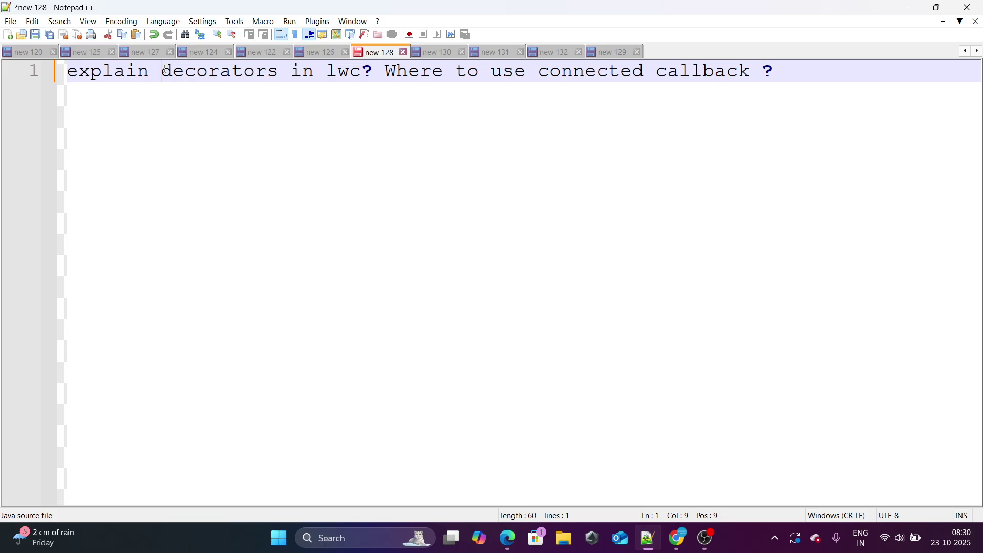
drag(160, 71, 285, 64)
click(791, 82)
key(Return)
key(Return)
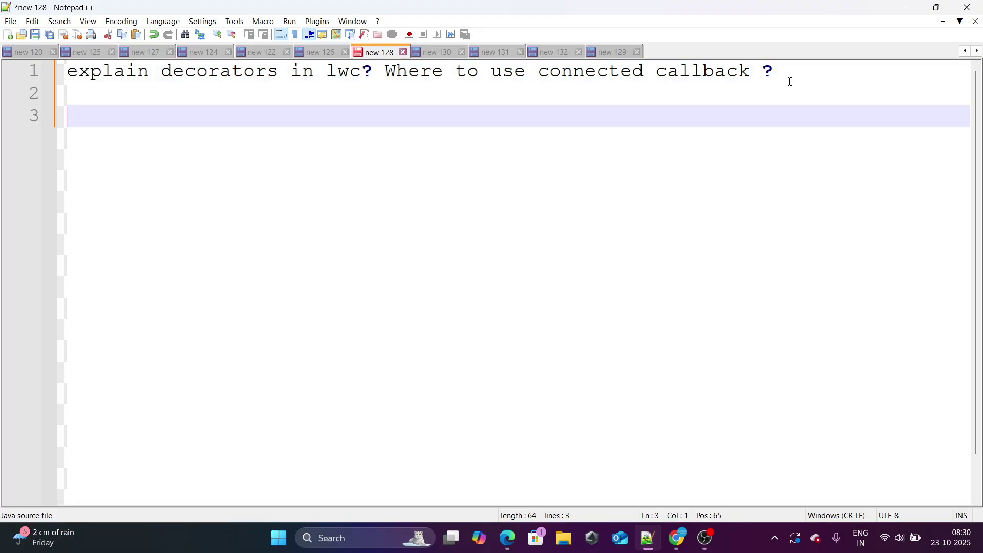
text(@api)
key(Return)
key(Return)
text(@w)
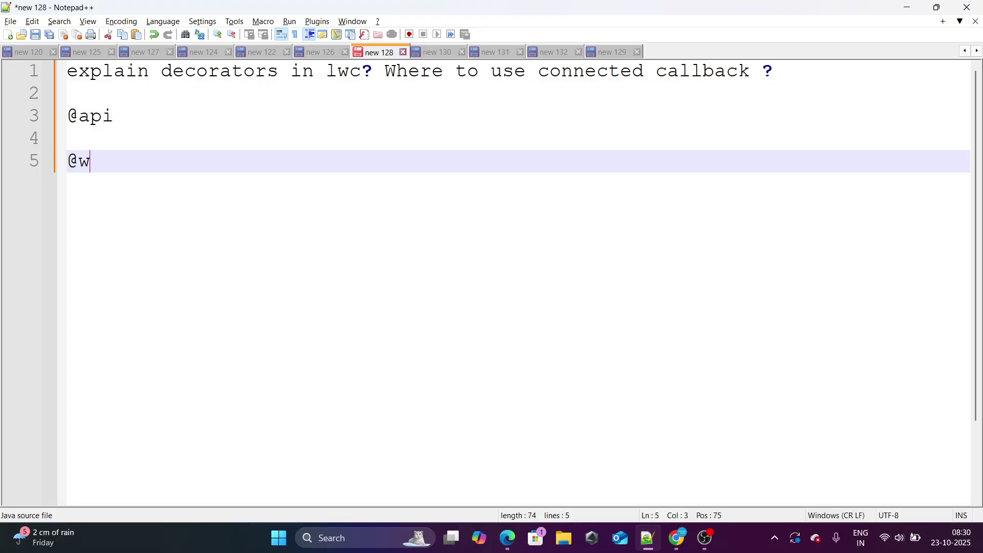
text(ire)
key(Return)
text(@t)
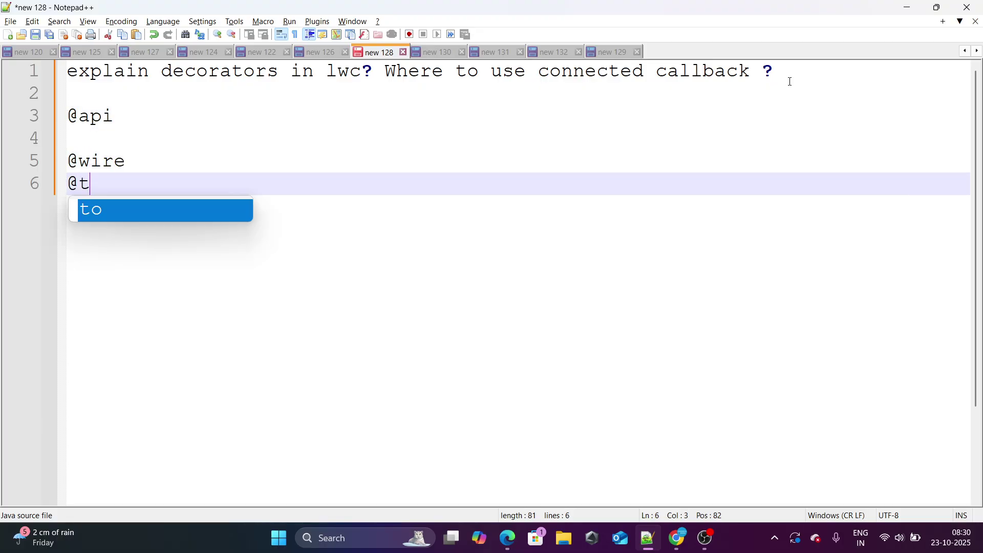
text(rack : Pbt)
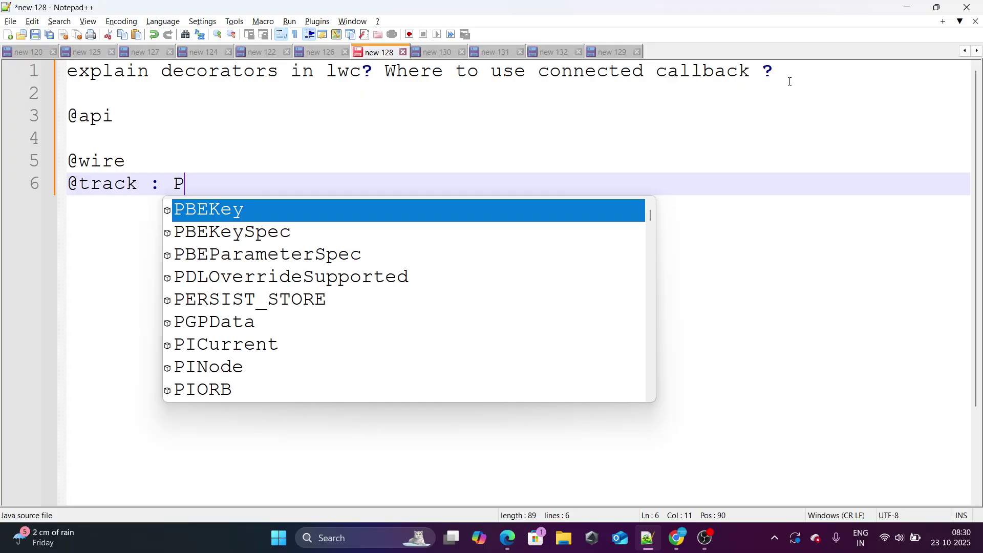
key(BackSpace)
key(BackSpace)
text(vt)
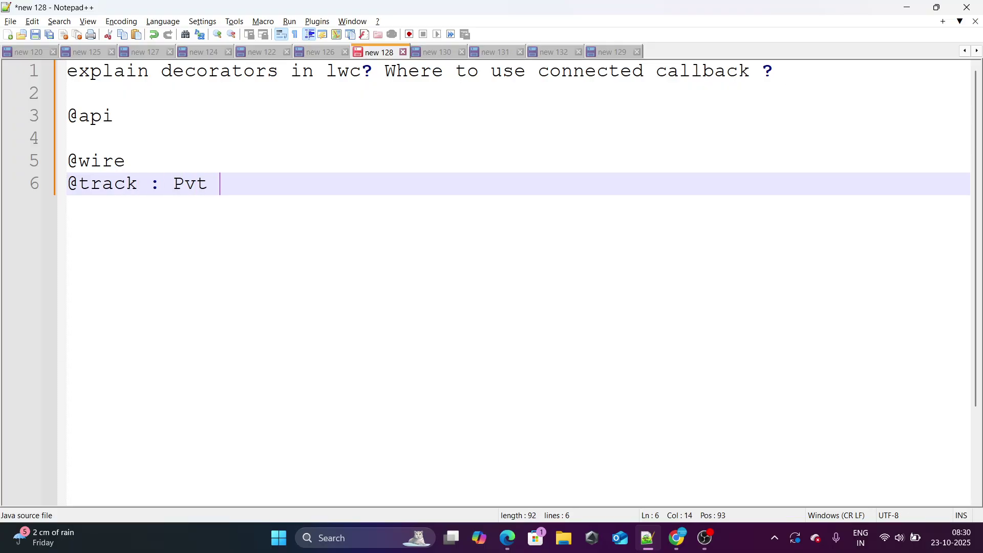
text( & Reactive)
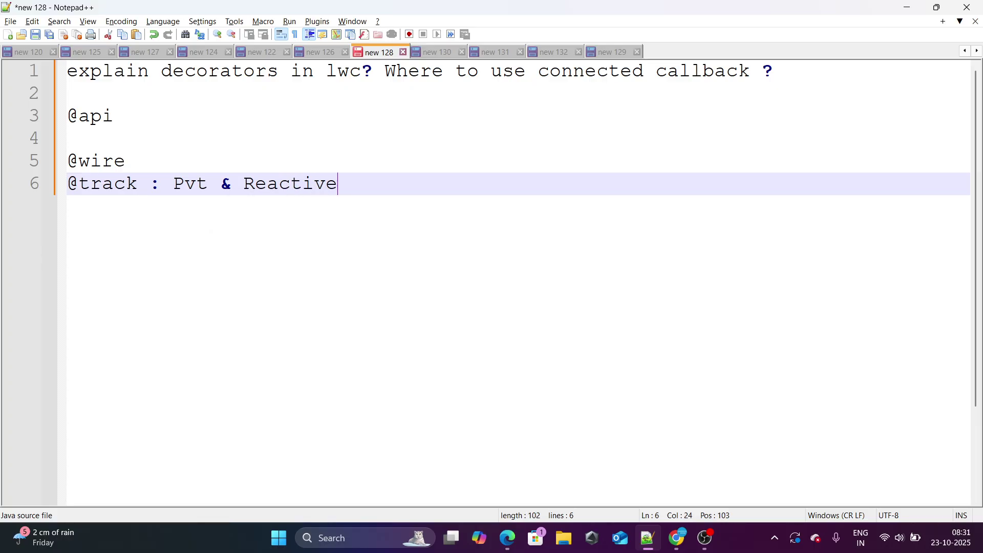
click(154, 151)
text(: Pul)
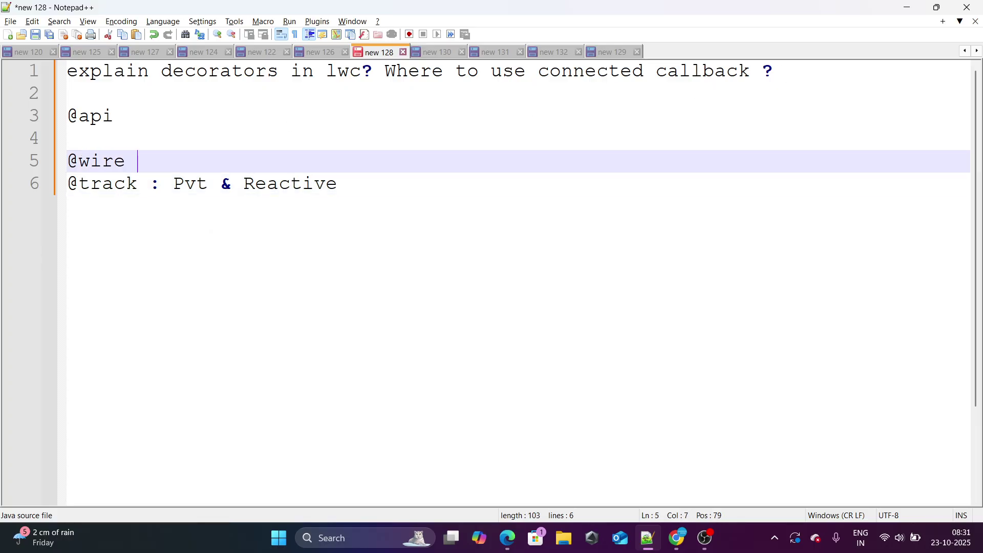
text(l Data from Aep)
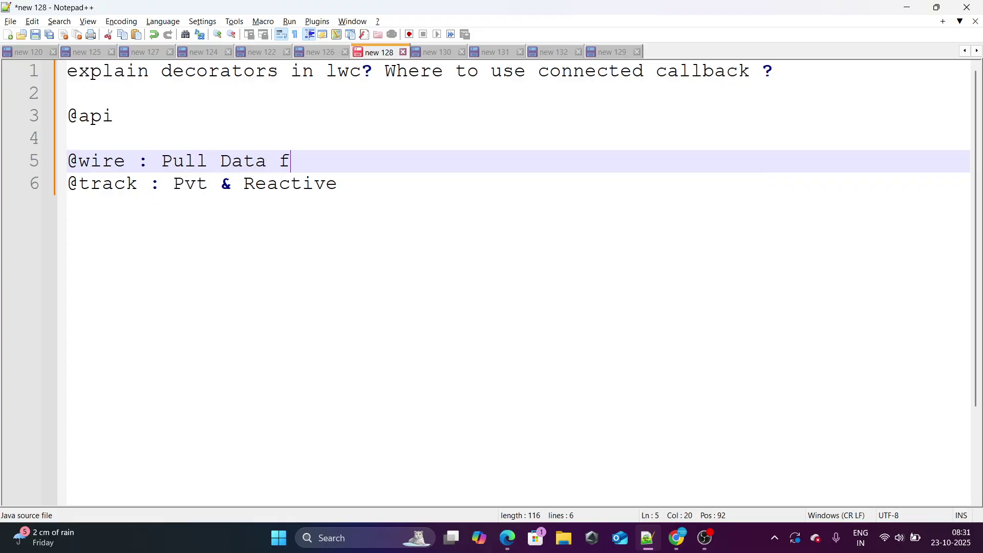
key(BackSpace)
key(BackSpace)
text(pex)
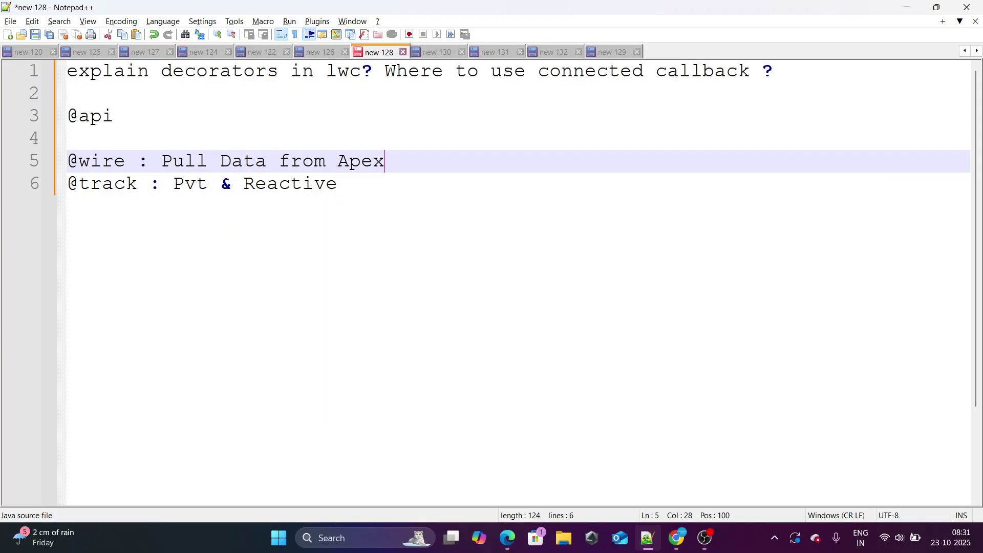
click(184, 132)
click(161, 125)
text(:)
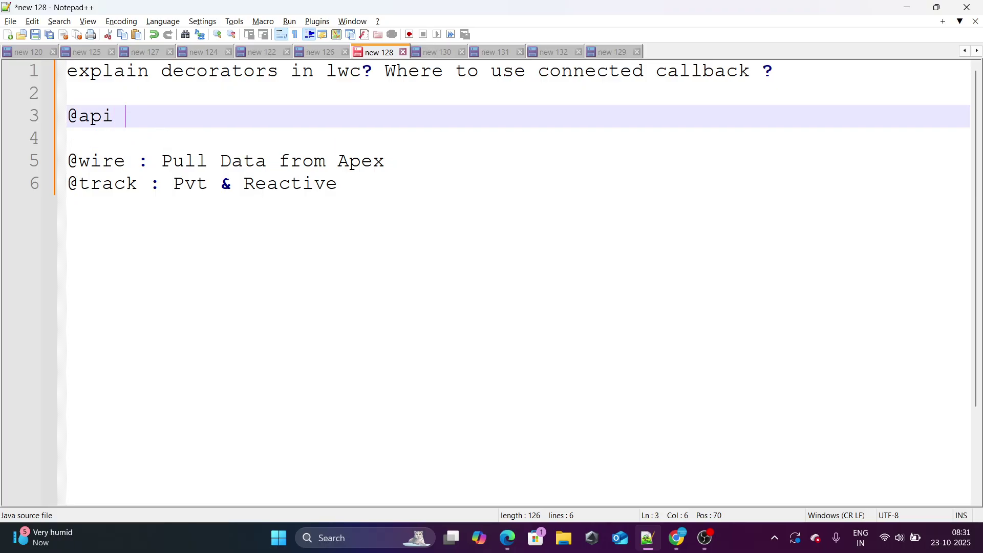
text( Public & Reactive)
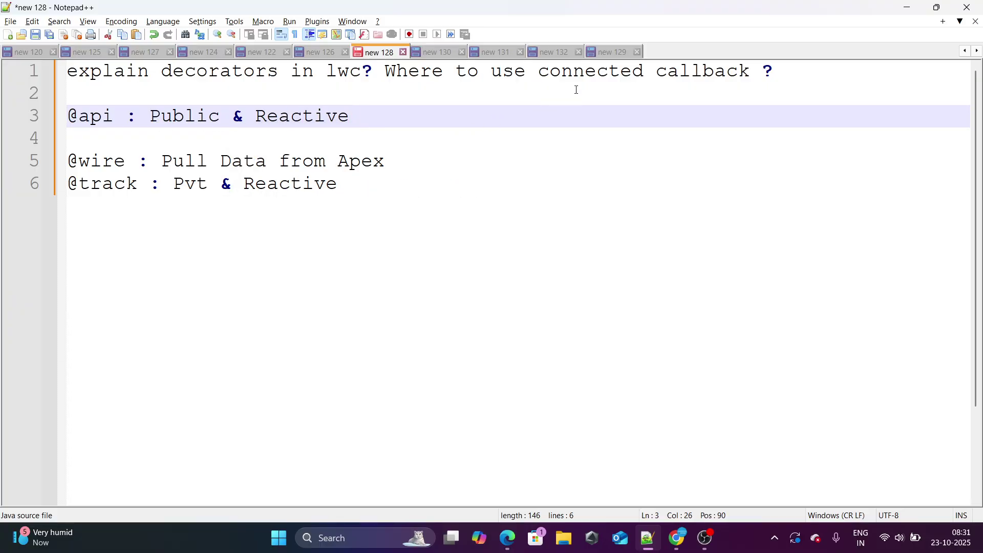
Step: Highlight the words 'connected' and 'callback' in the question
double_click(592, 76)
click(729, 88)
double_click(730, 82)
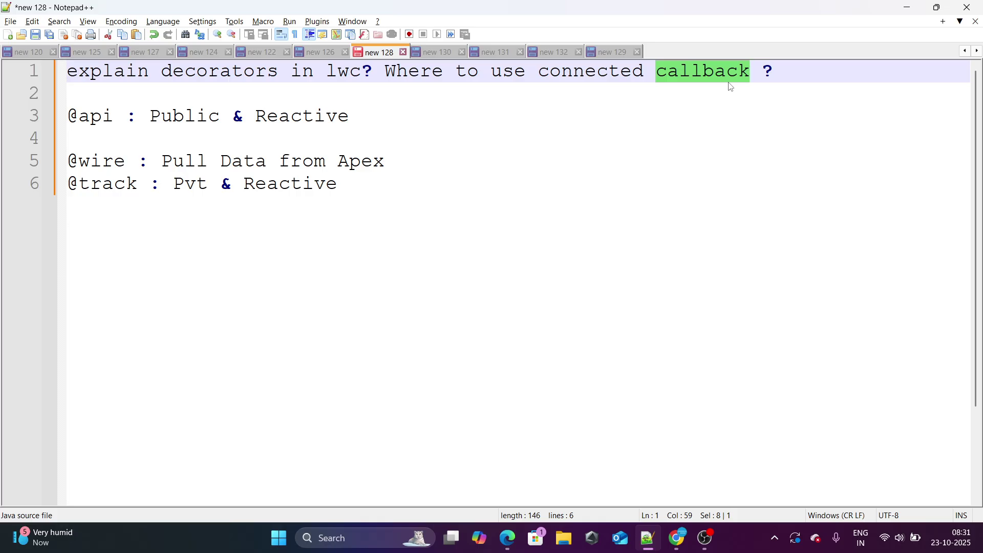
click(644, 85)
double_click(644, 85)
double_click(715, 80)
click(717, 90)
double_click(614, 78)
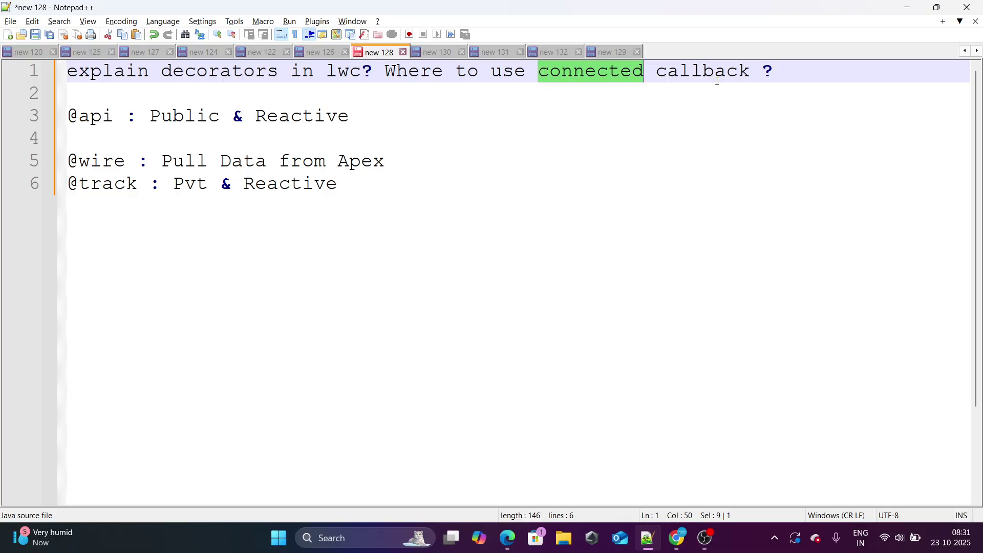
double_click(718, 82)
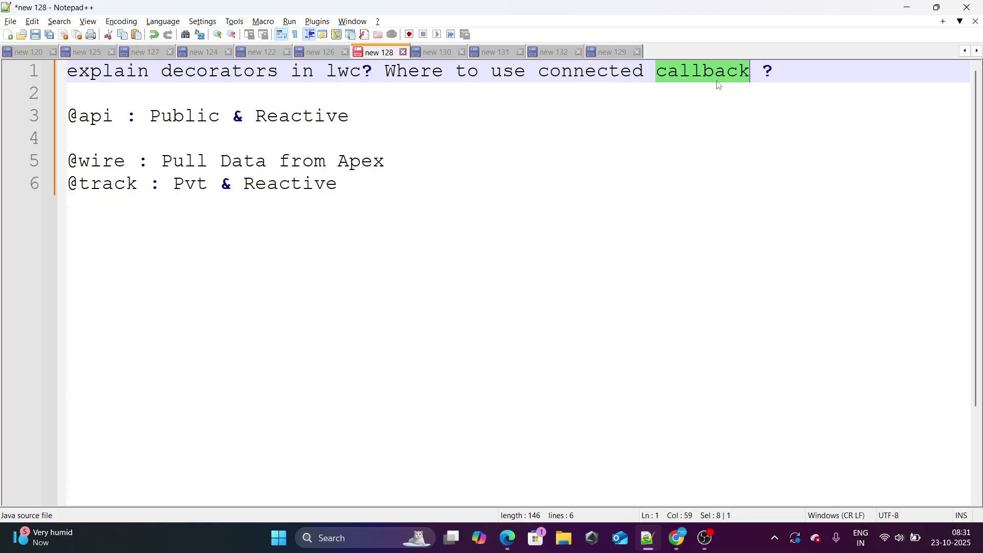
click(433, 53)
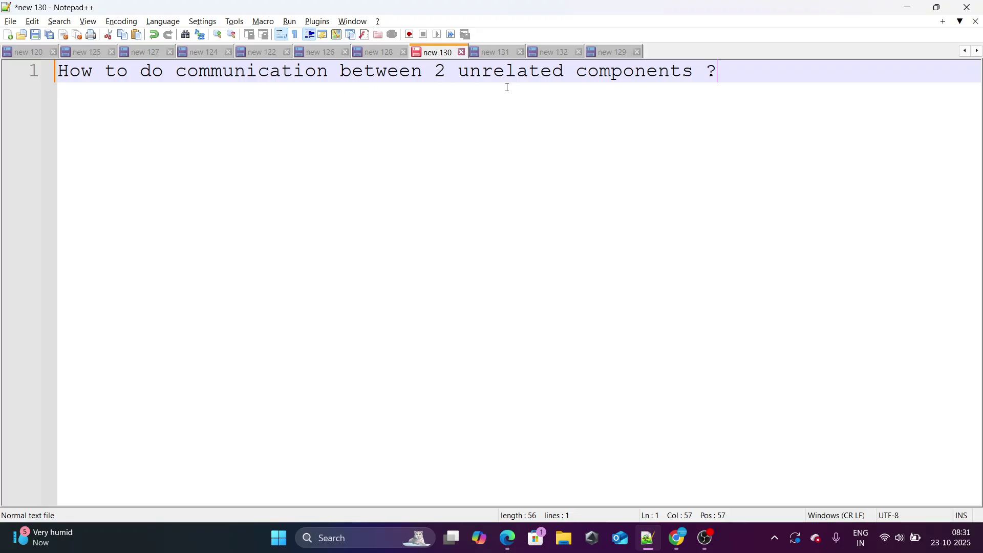
key(Return)
key(Return)
key(Return)
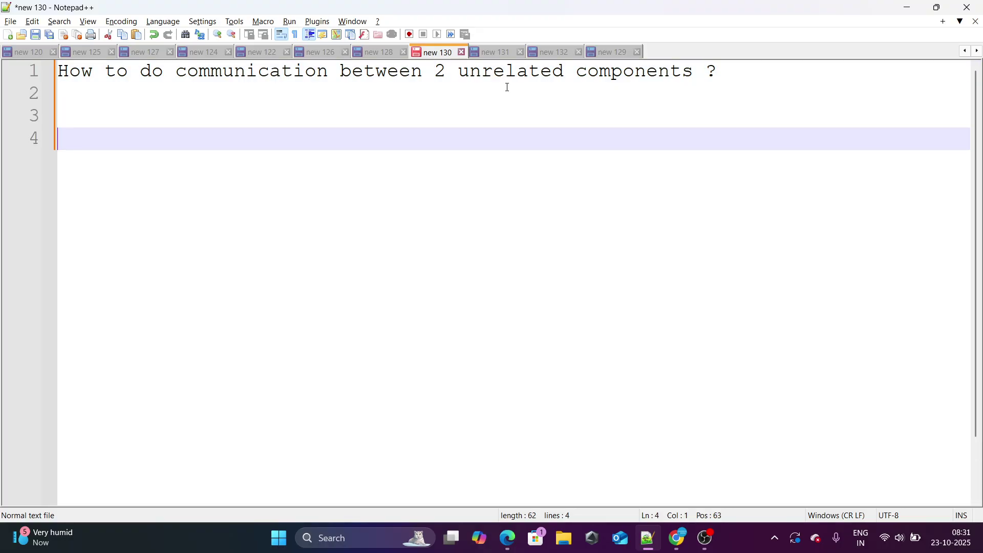
text(LMS)
key(Return)
key(Return)
text(Bith C)
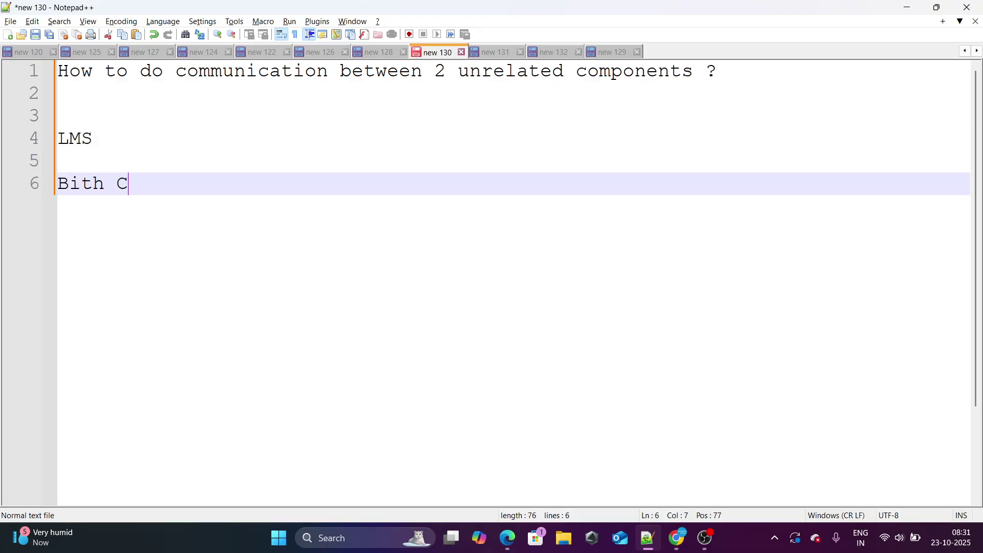
text(omp shoul)
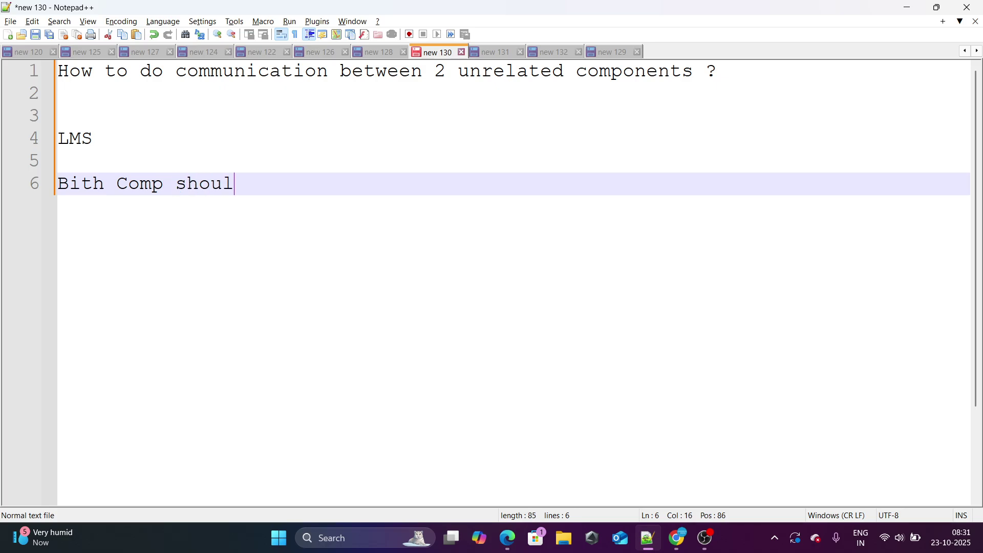
text(d be on same pla)
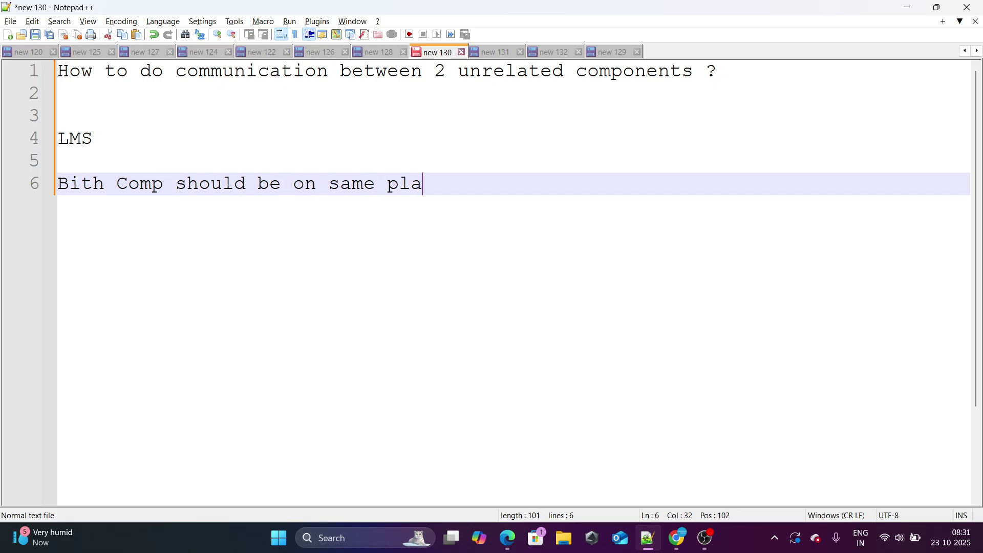
text(ge)
key(BackSpace)
key(BackSpace)
key(BackSpace)
key(BackSpace)
text(age)
key(Return)
key(Return)
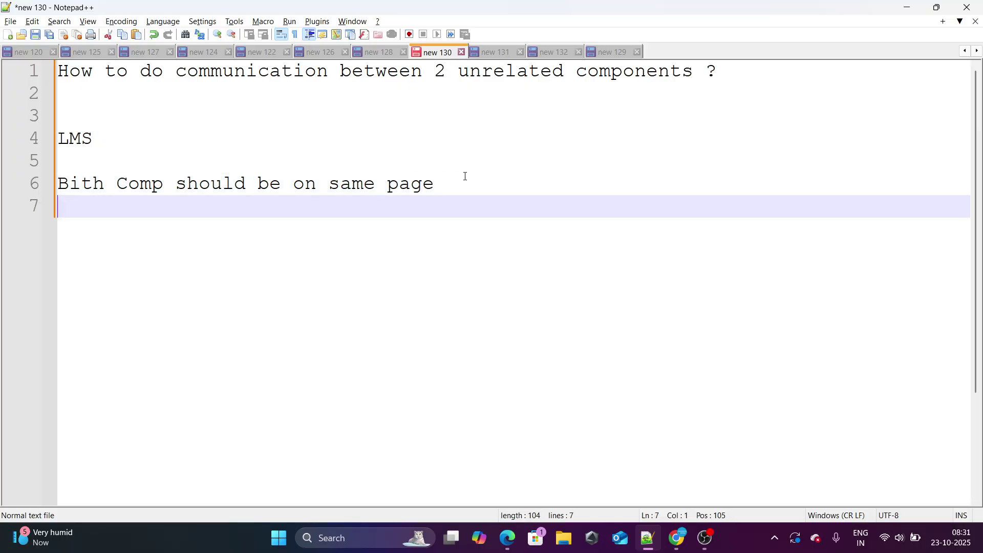
text([])
key(Tab)
text([])
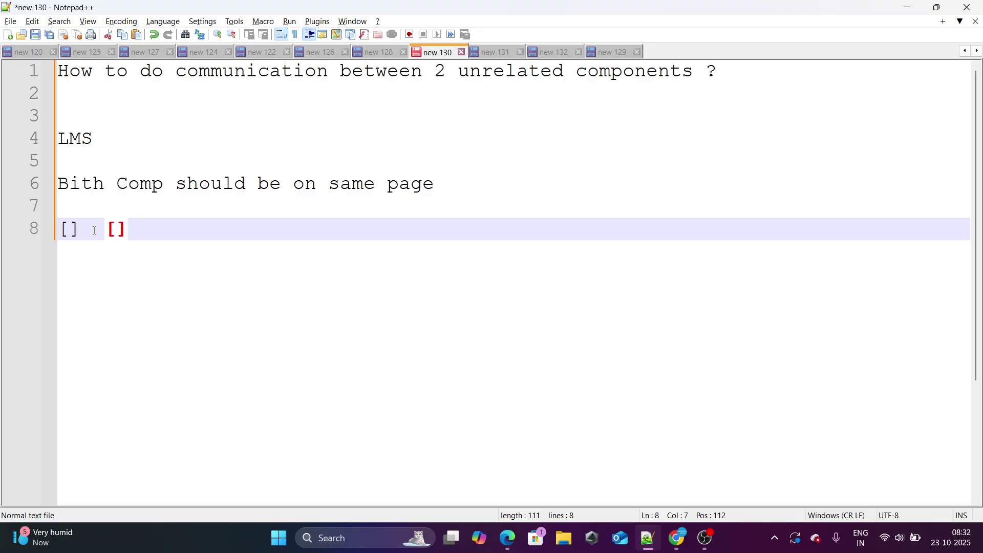
drag(64, 206, 132, 266)
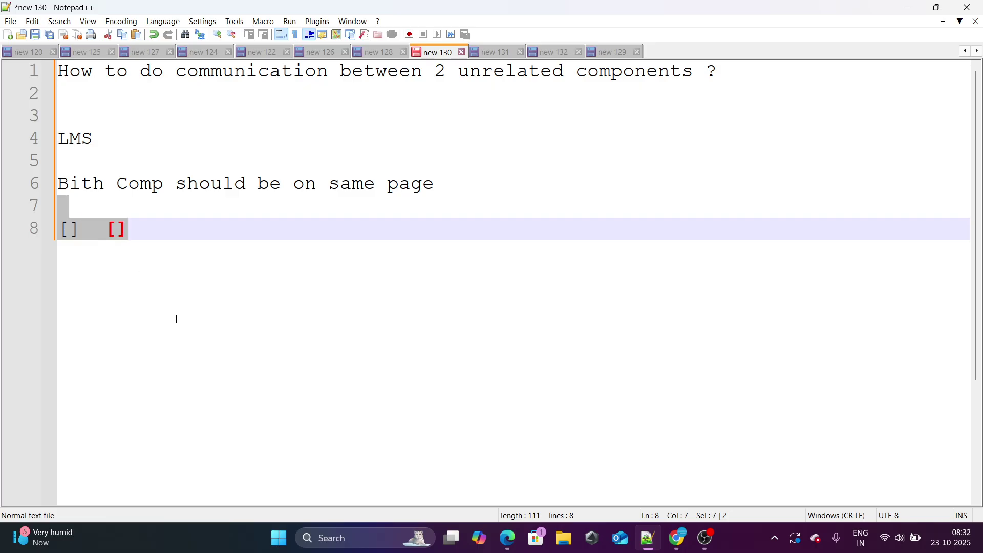
double_click(77, 237)
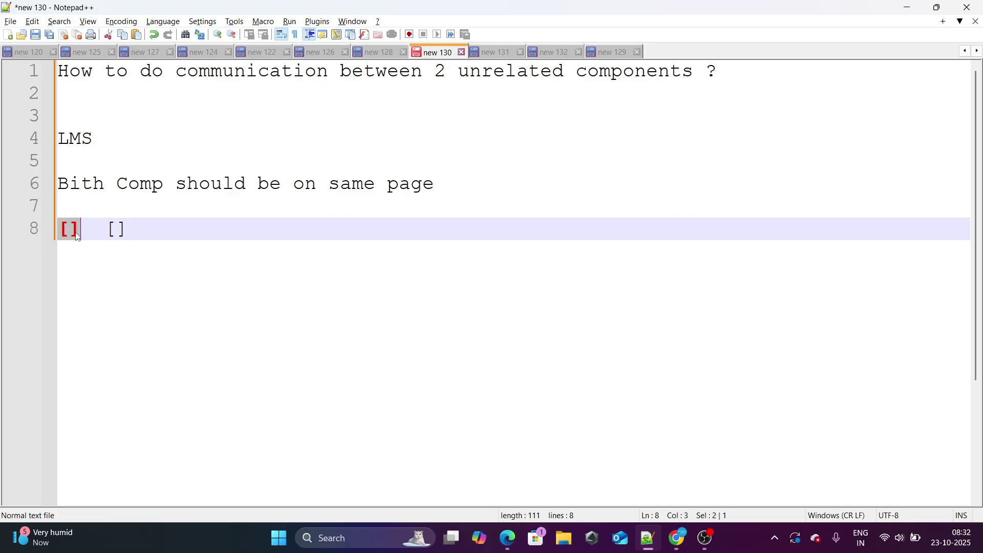
double_click(111, 236)
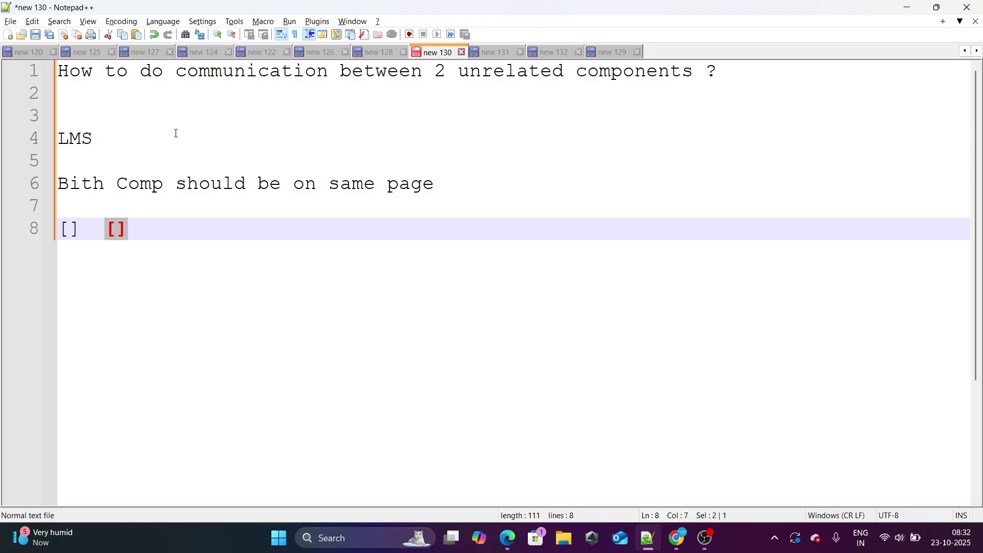
double_click(88, 137)
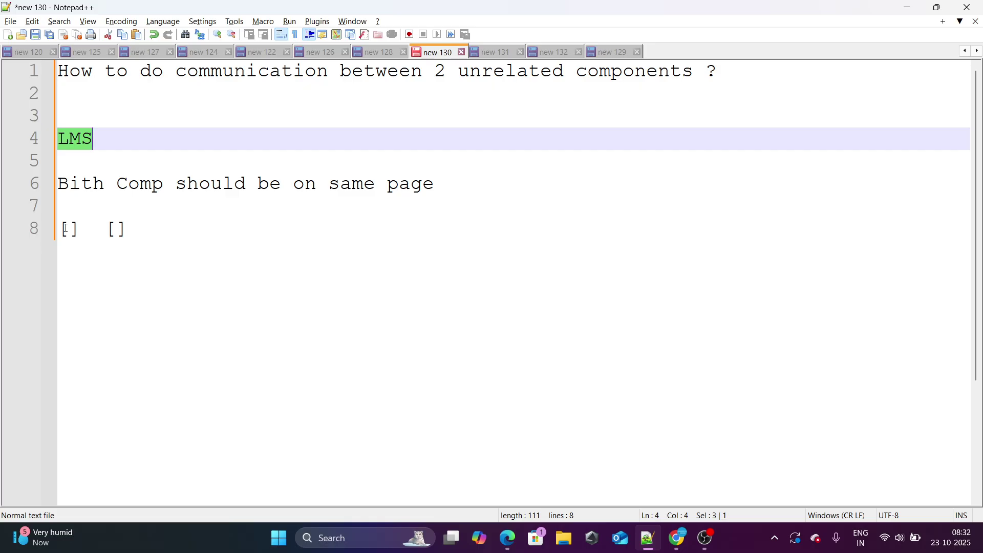
drag(70, 229, 150, 227)
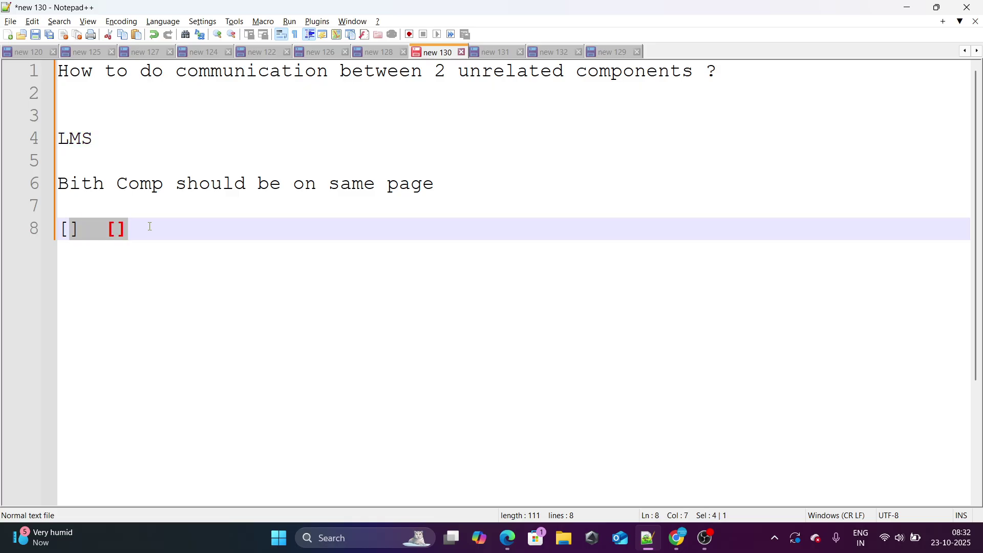
click(219, 281)
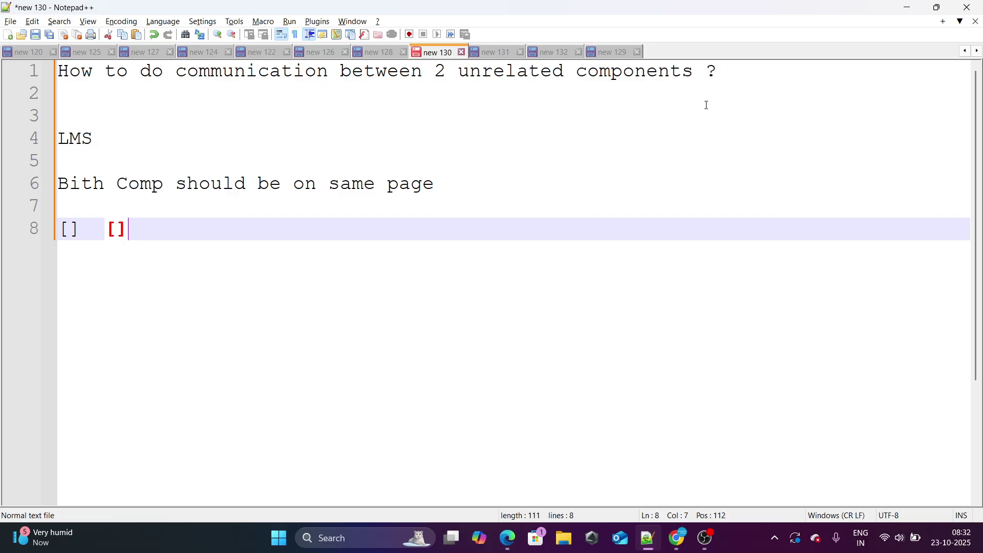
Step: In the new 131 note, insert 'LWC' after 'apex' in the record-viewing question
click(500, 53)
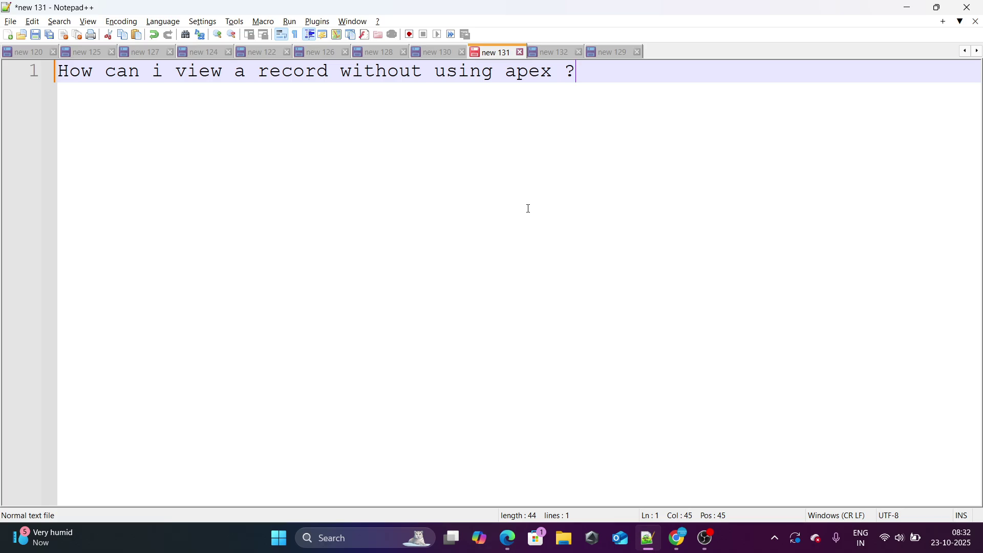
drag(95, 71, 554, 70)
click(560, 69)
text(LWC)
Step: Answer the question with 'Record-View-Form' on a new line and select that line
click(823, 108)
key(Return)
key(Return)
text(Record)
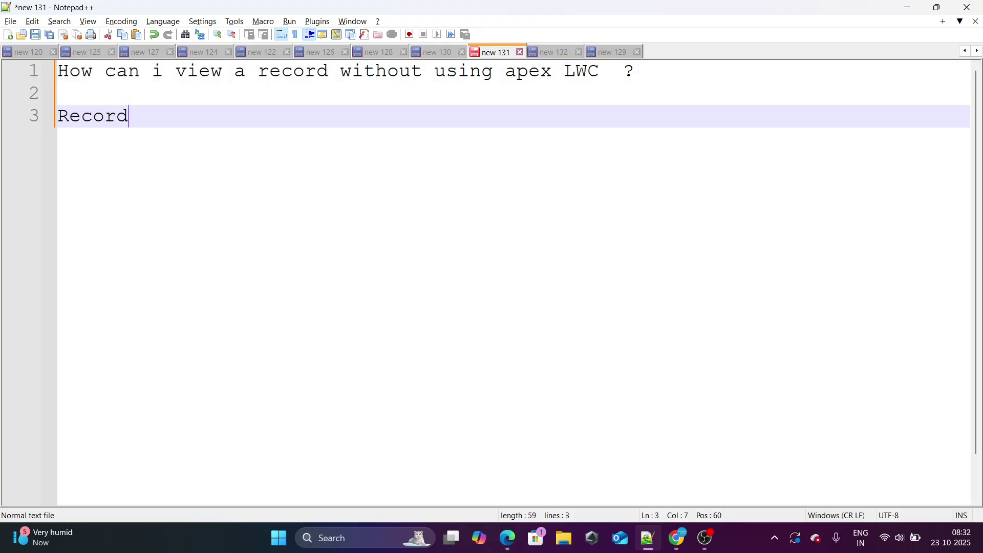
text(-View-Fl)
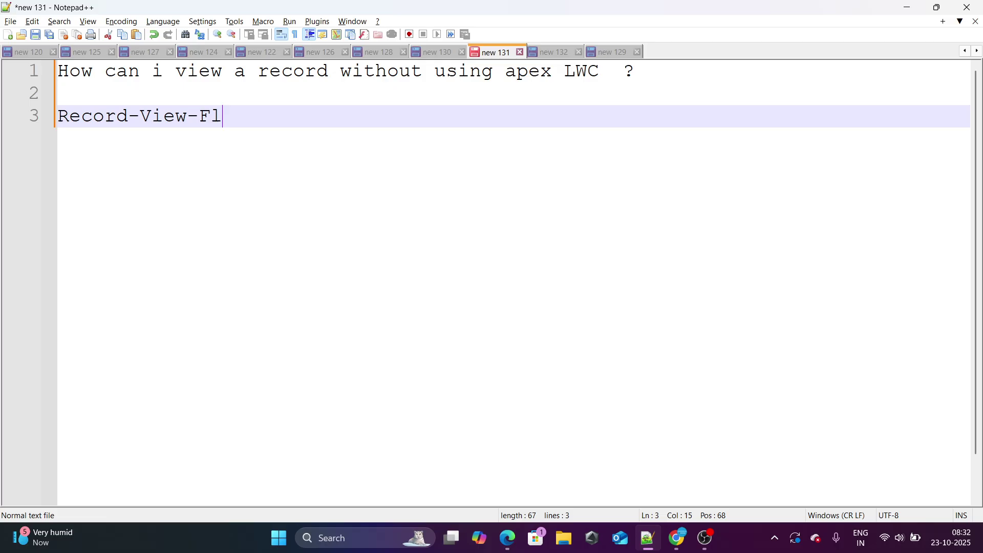
key(BackSpace)
text(orm)
key(shift+Home)
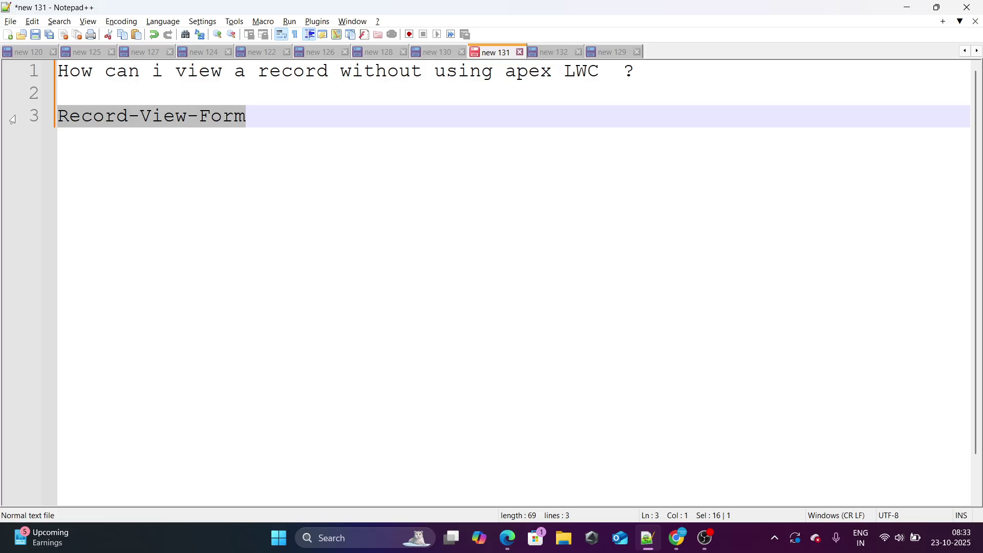
Step: In the new 132 note, add 'Setup' and 'Non-Setup' lines below the mixed DML question
click(252, 109)
click(554, 52)
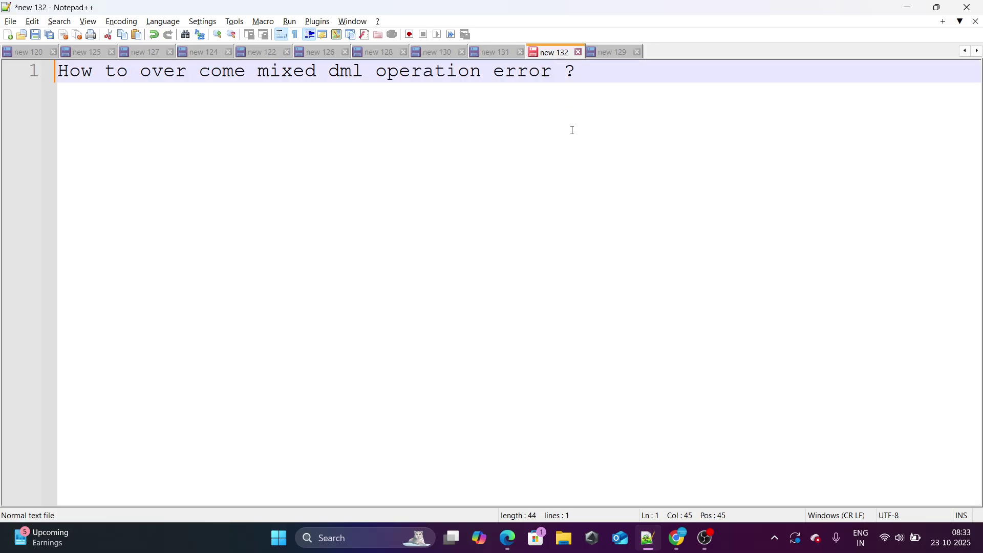
drag(293, 98, 589, 76)
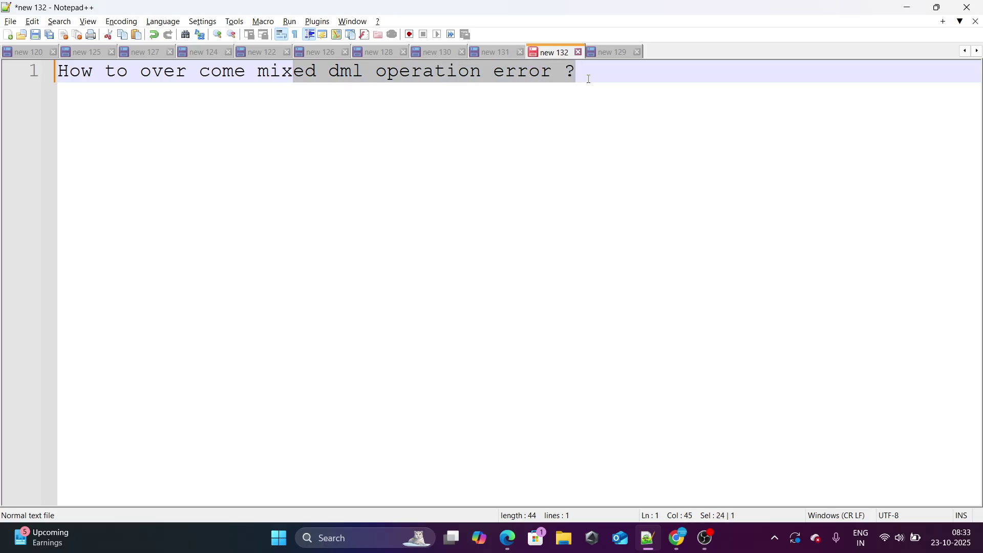
click(594, 80)
key(Return)
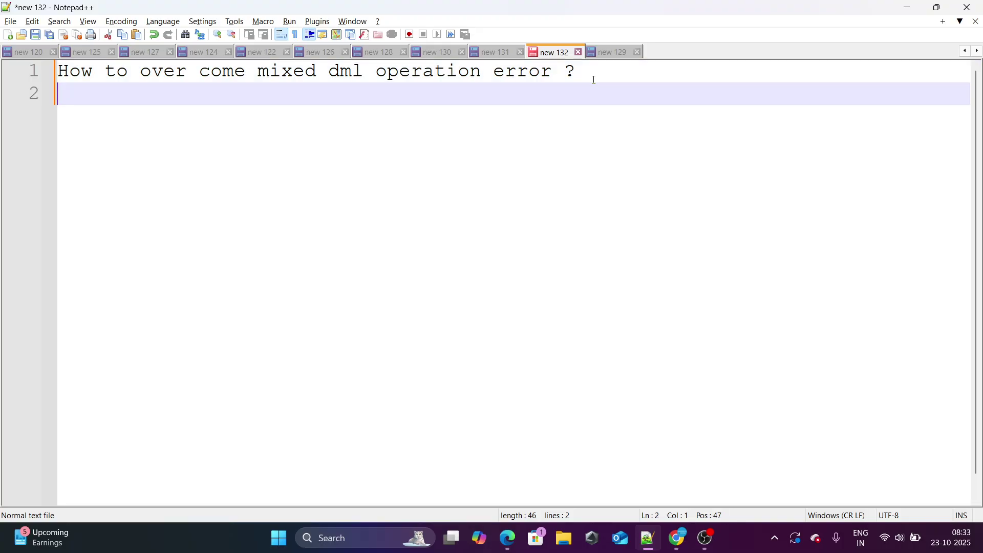
key(Return)
text(Setup)
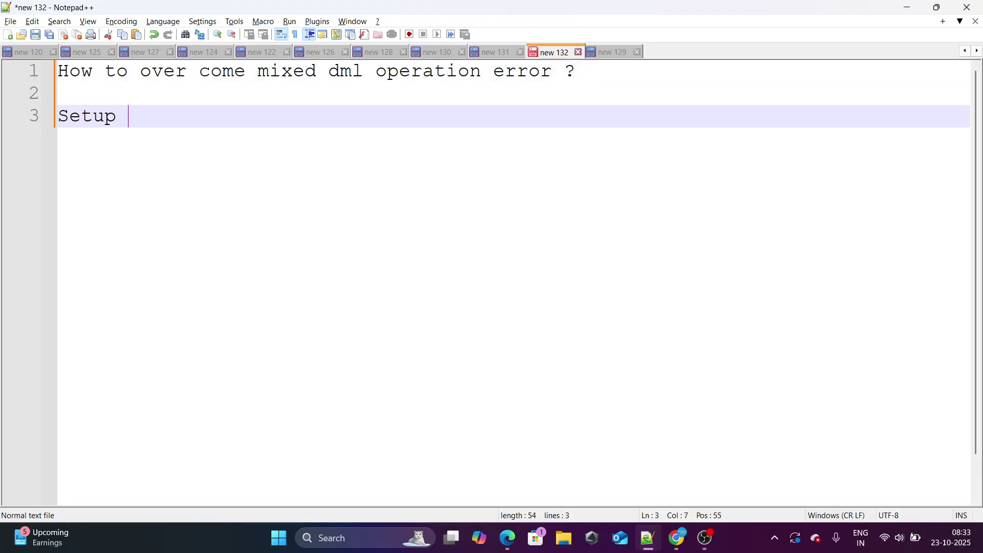
key(Return)
text(Non-S)
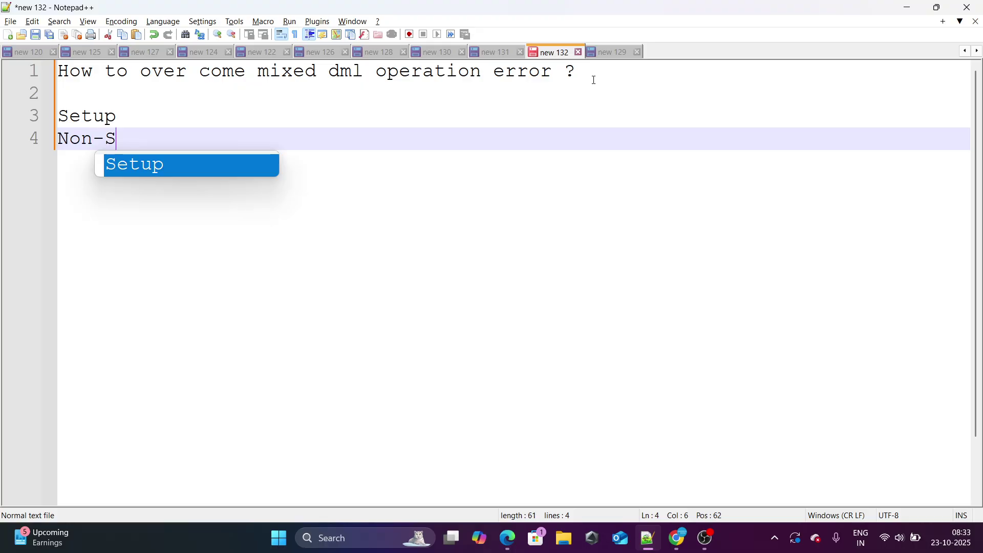
text(etup)
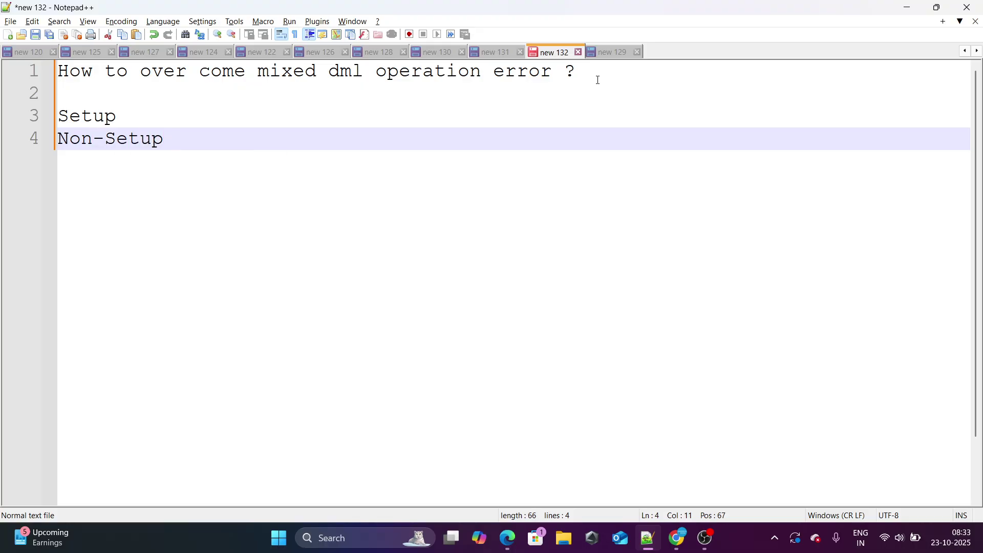
Step: Complete the examples as 'Setup --> User' and 'Non-Setup --> Account'
click(171, 116)
text(-)
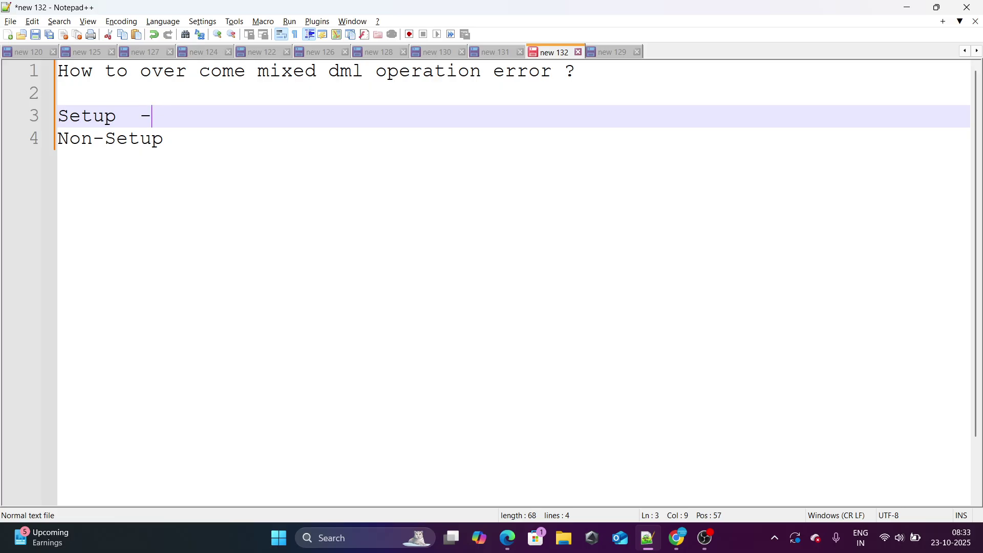
text(-> User)
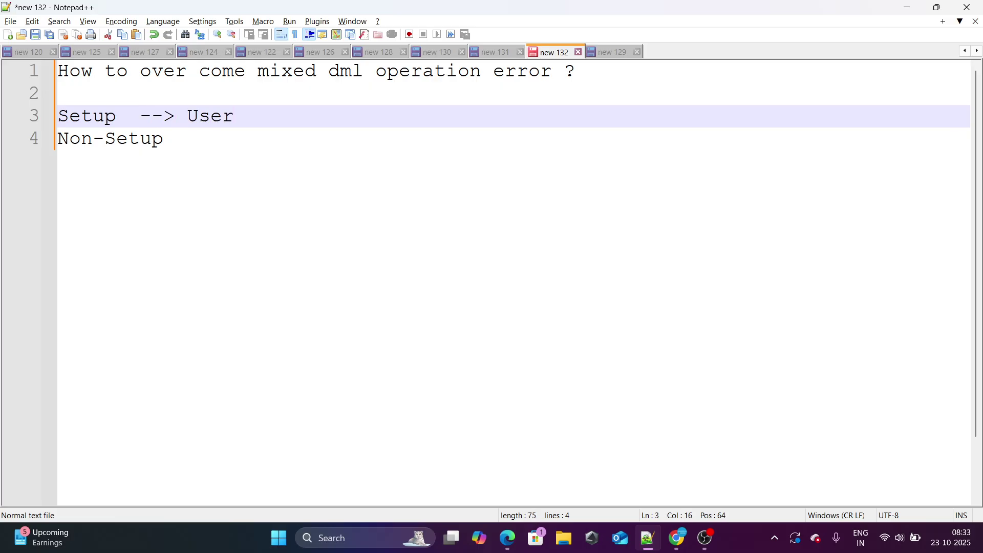
click(219, 146)
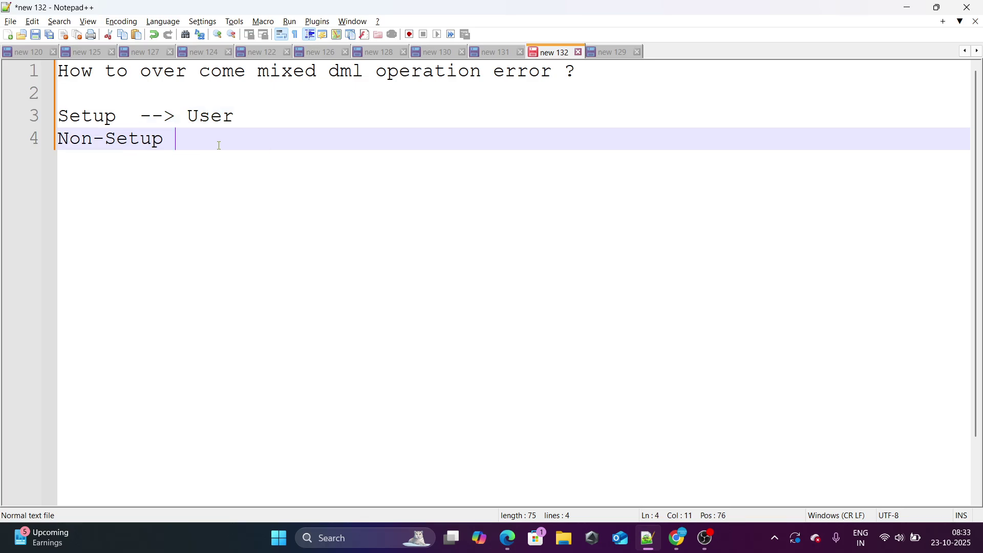
text(--> Account)
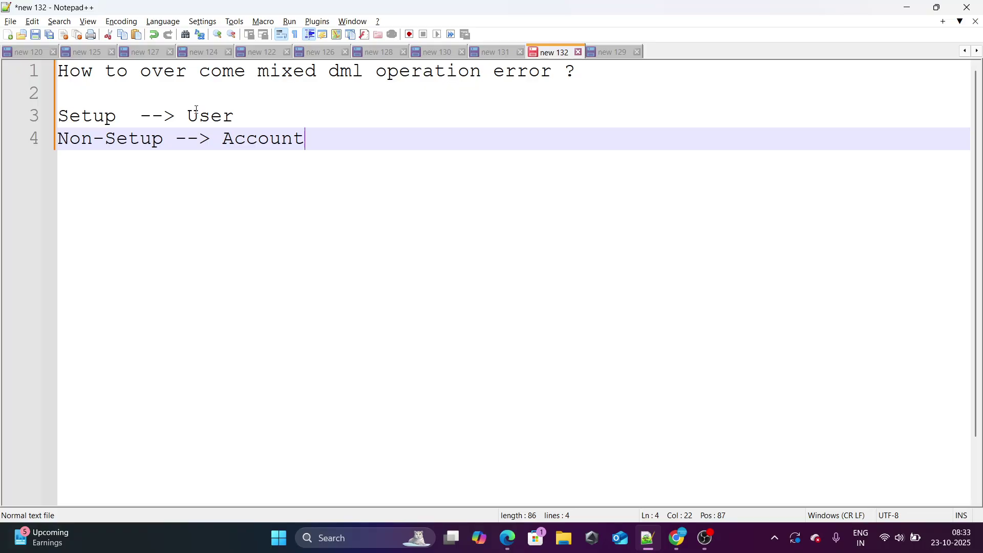
double_click(197, 110)
double_click(261, 142)
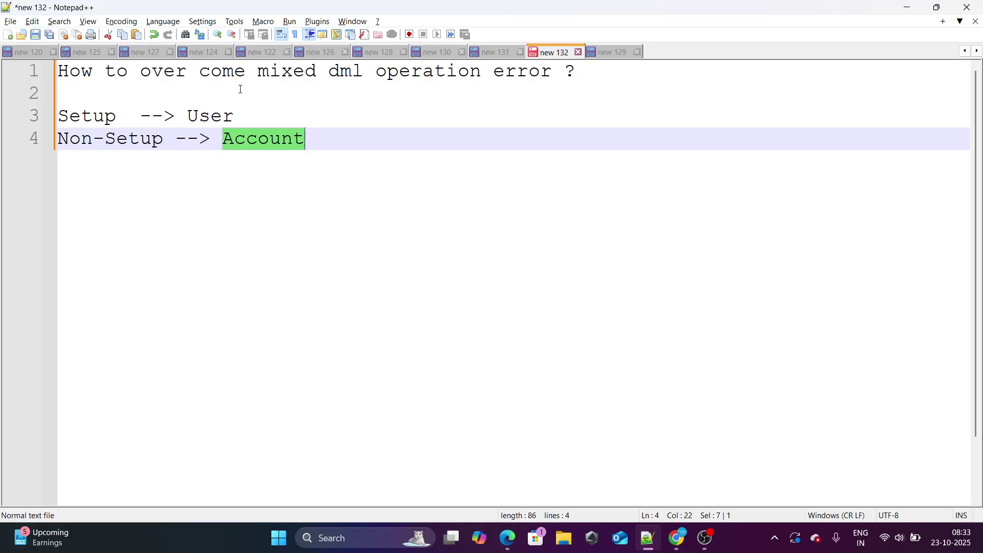
drag(589, 70, 419, 69)
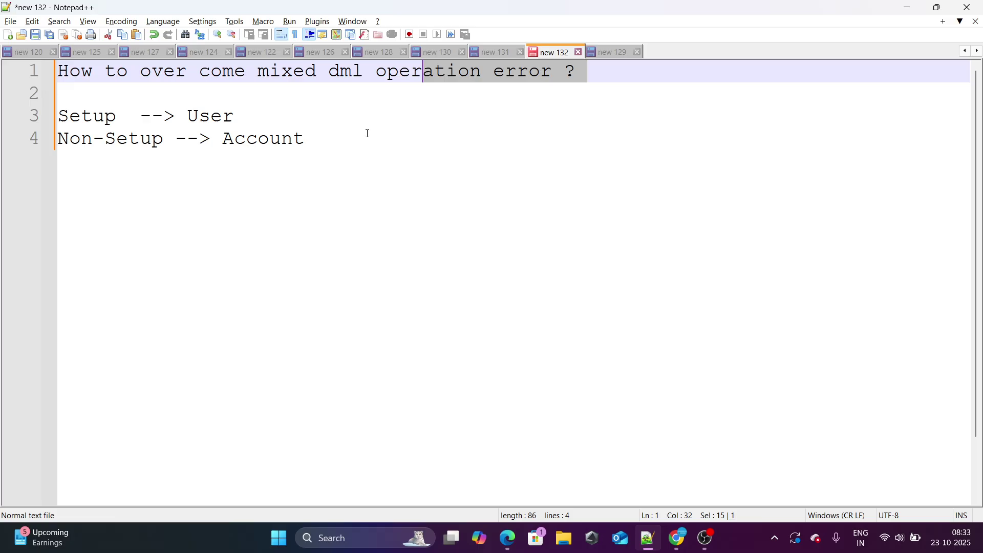
click(351, 132)
key(Return)
key(Return)
text(@fu)
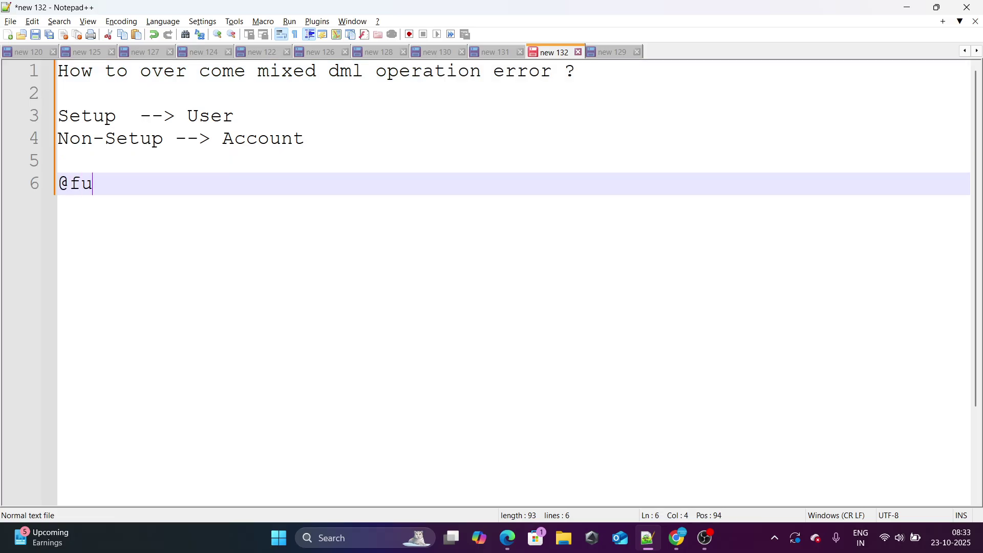
text(ture)
key(Return)
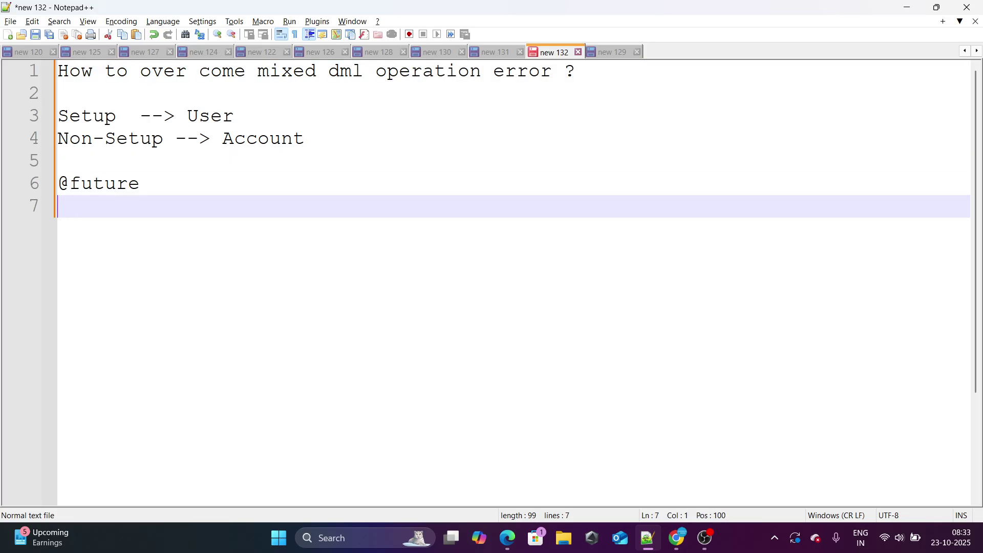
text(Queueable)
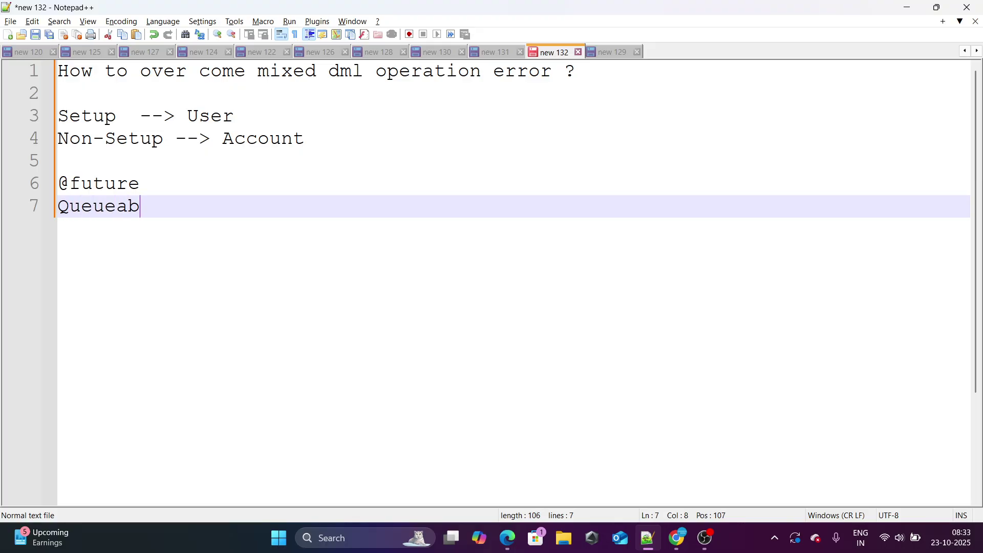
double_click(97, 190)
double_click(138, 210)
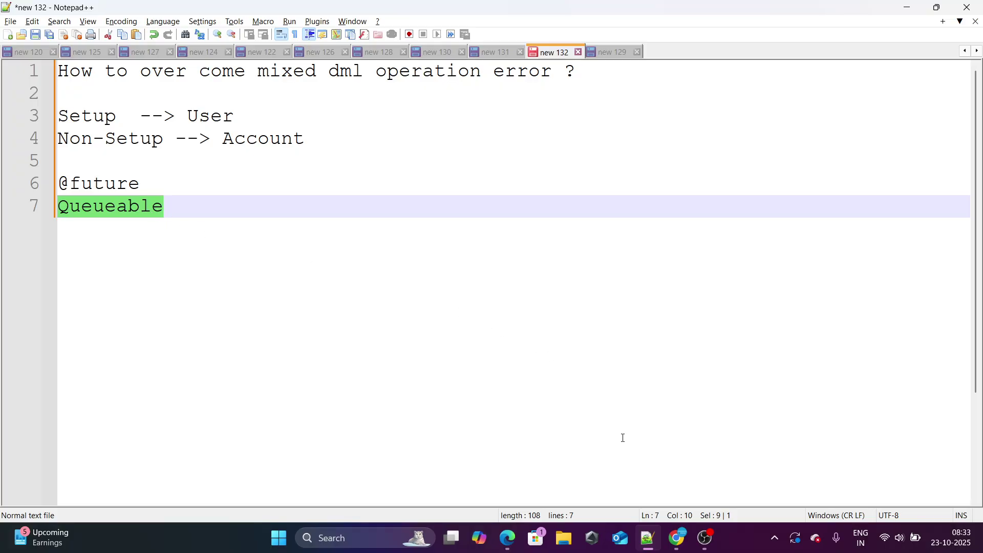
mouse_move(706, 537)
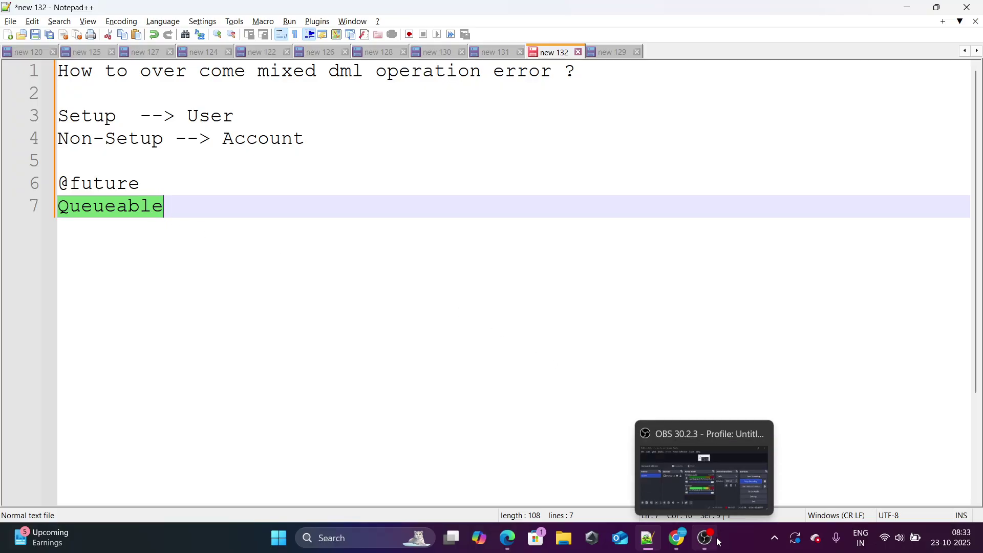
click(703, 472)
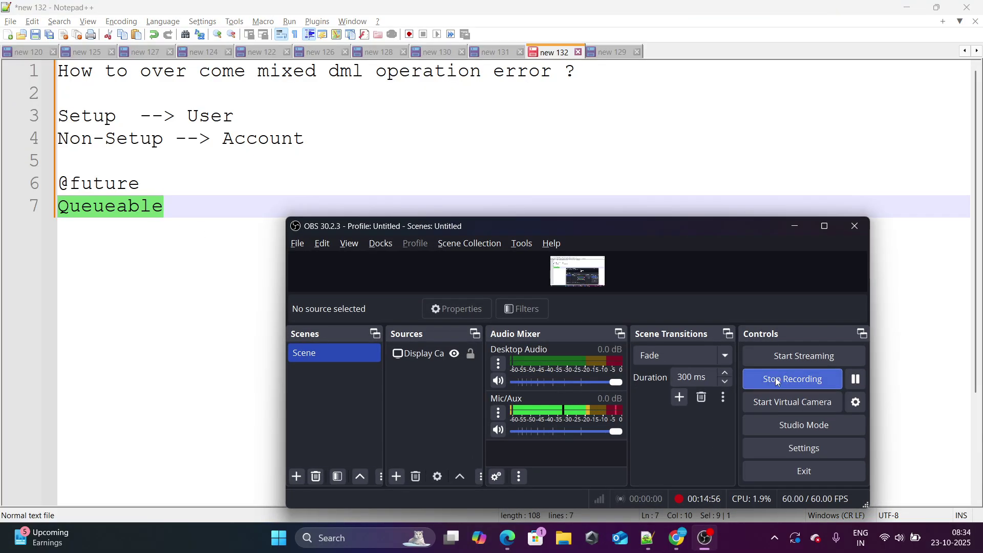